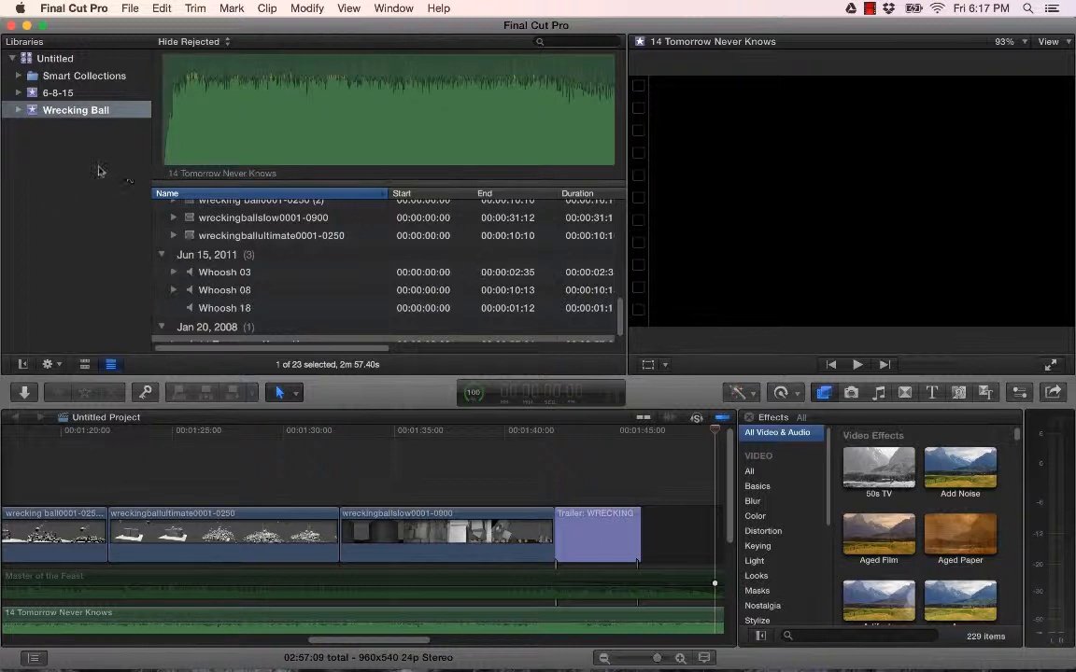
# Open the media import window and browse to the Movies folder in the user's home folder
pyautogui.click(129, 9)
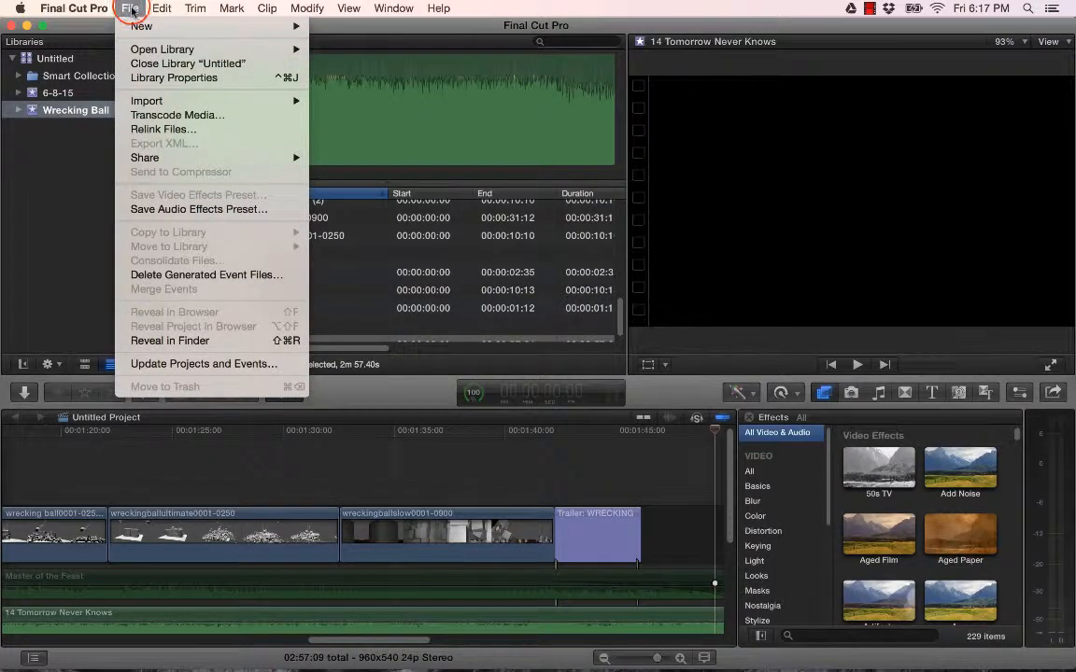
pyautogui.moveTo(135, 105)
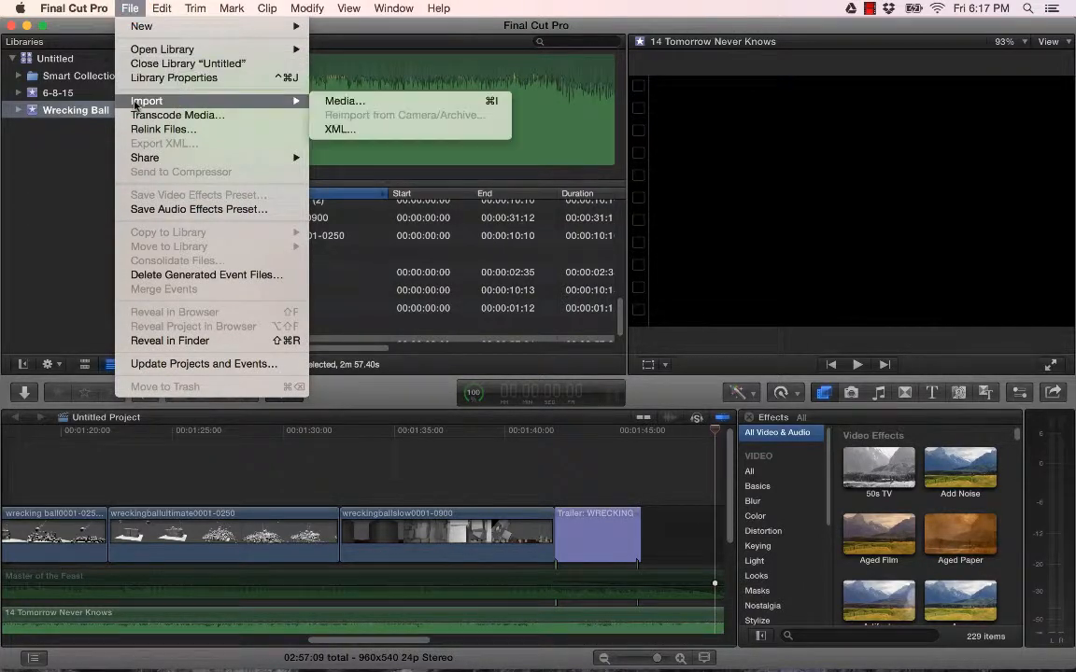
pyautogui.click(342, 101)
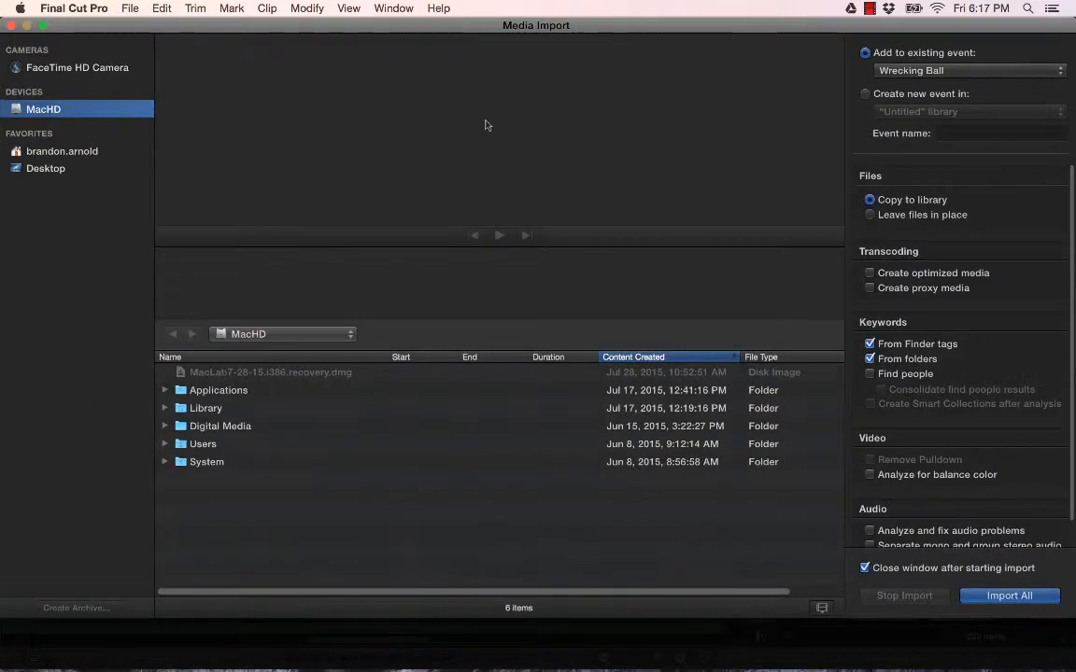
pyautogui.moveTo(581, 28); pyautogui.dragTo(585, 34)
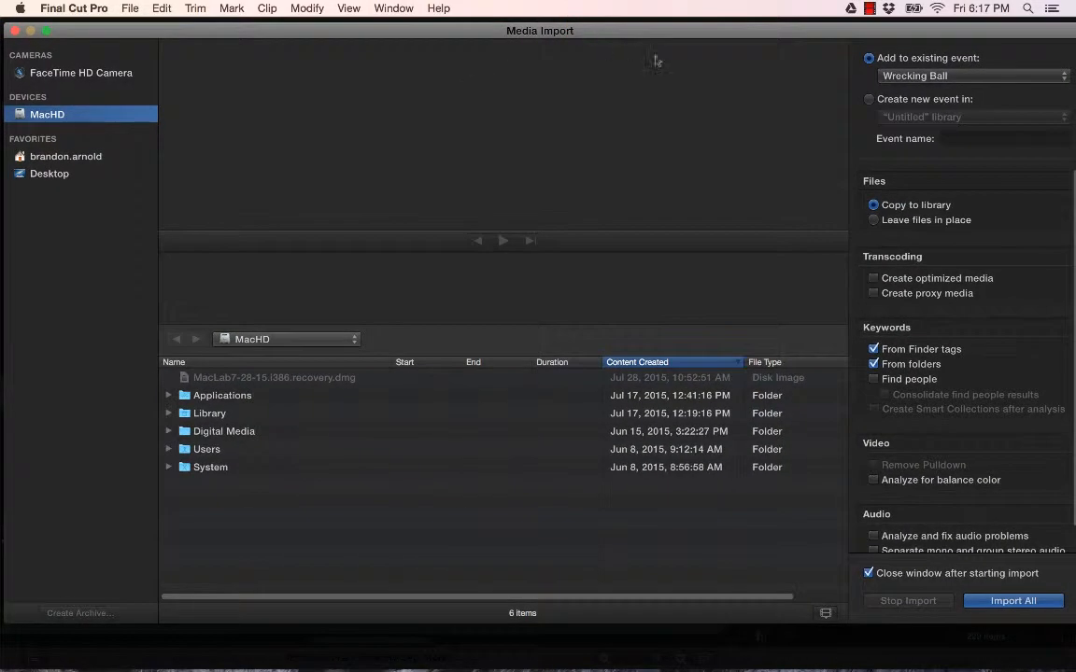
pyautogui.click(66, 158)
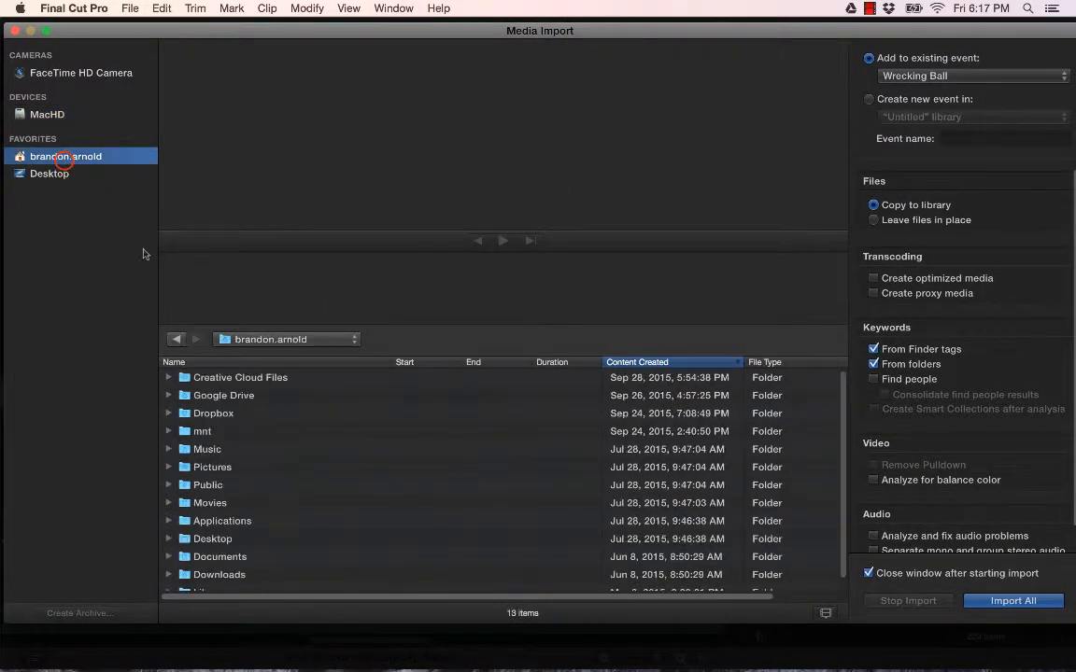
pyautogui.doubleClick(207, 502)
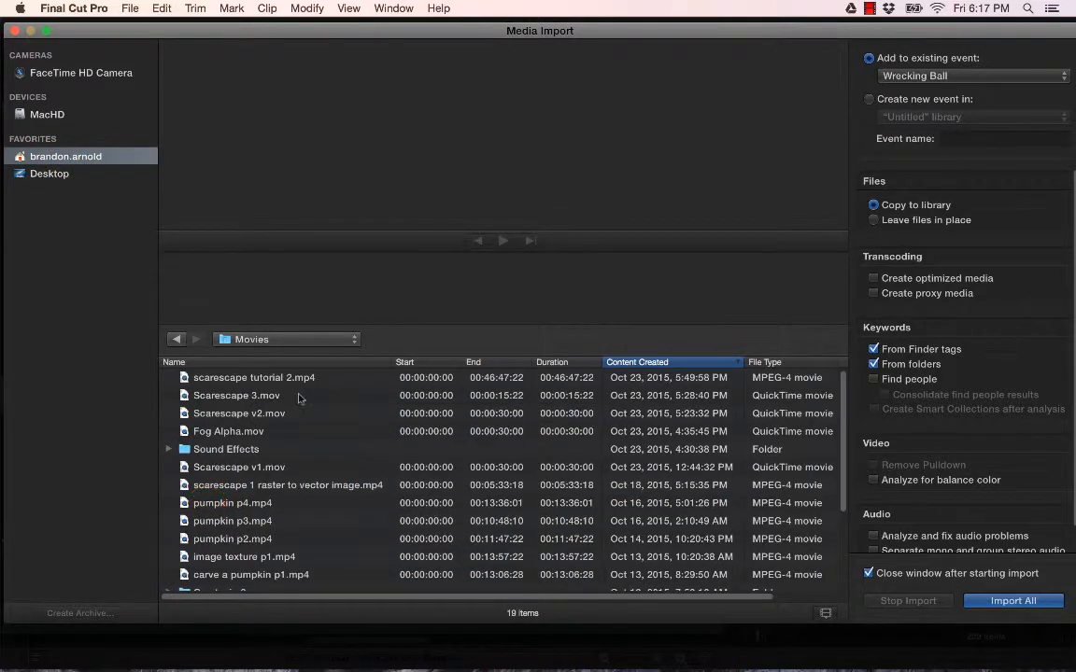
# Preview Scarescape 3.mov in the import window and keep it selected as the file for import
pyautogui.click(238, 399)
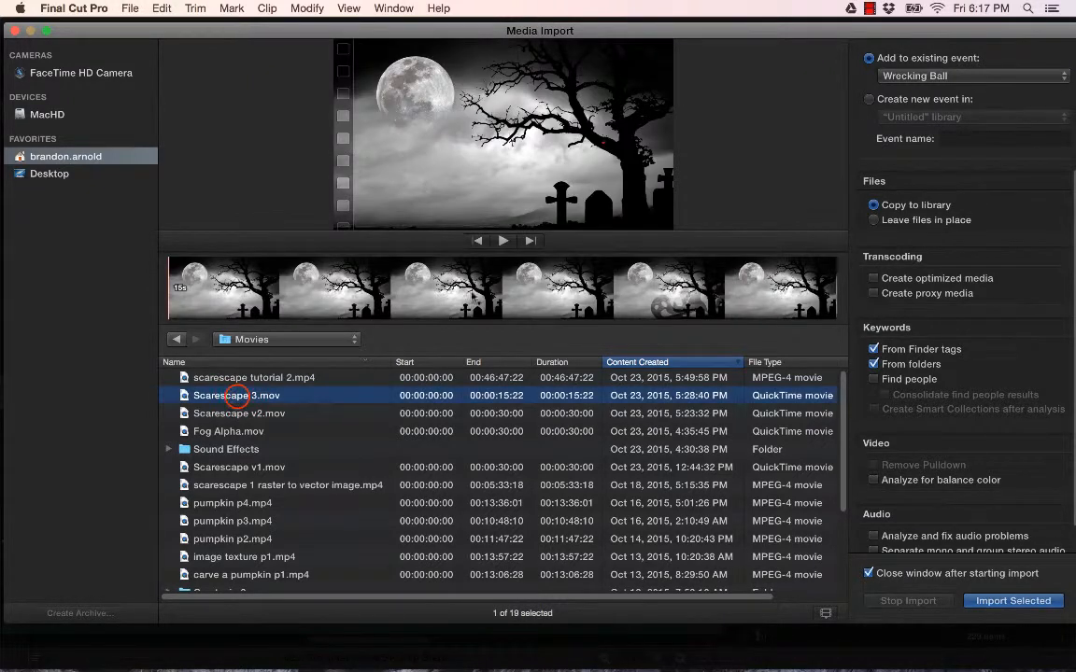
pyautogui.click(503, 242)
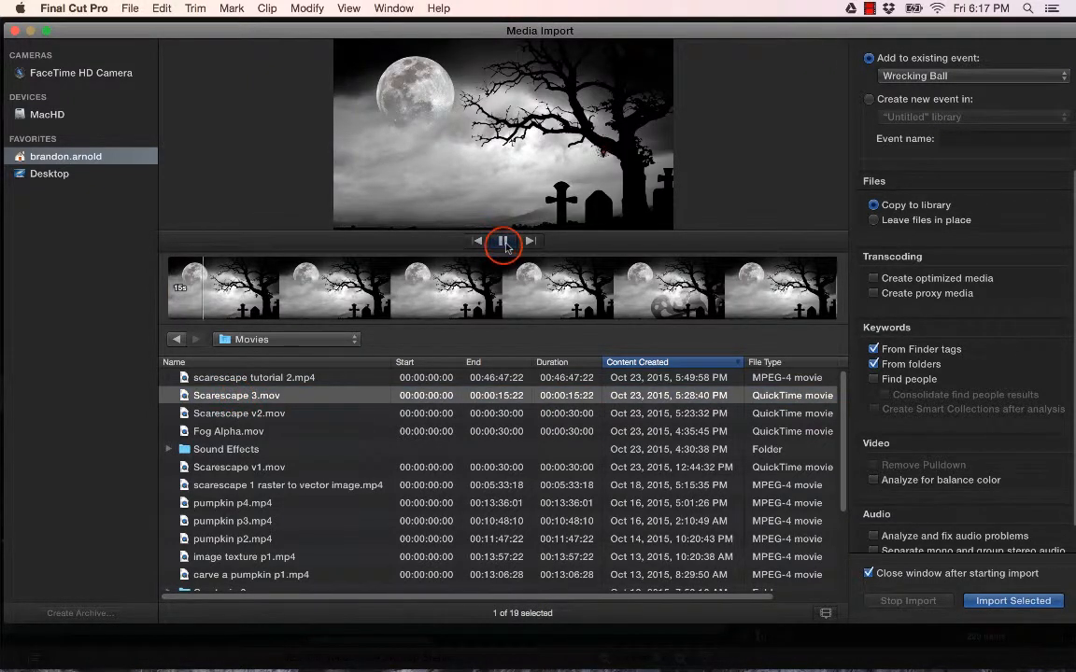
pyautogui.click(503, 241)
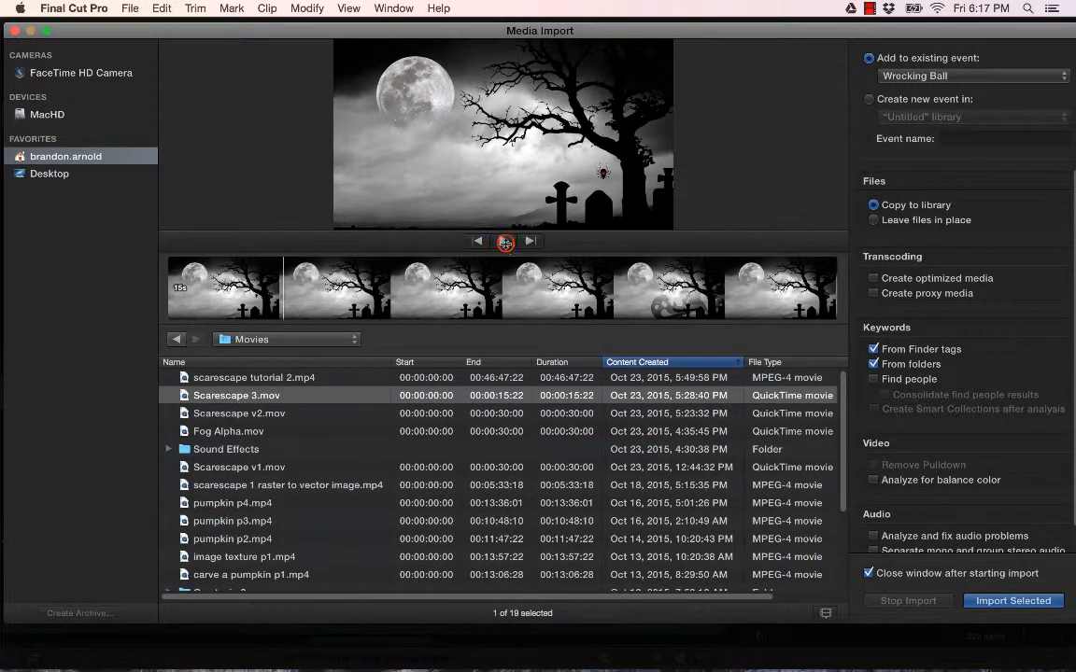
pyautogui.click(224, 397)
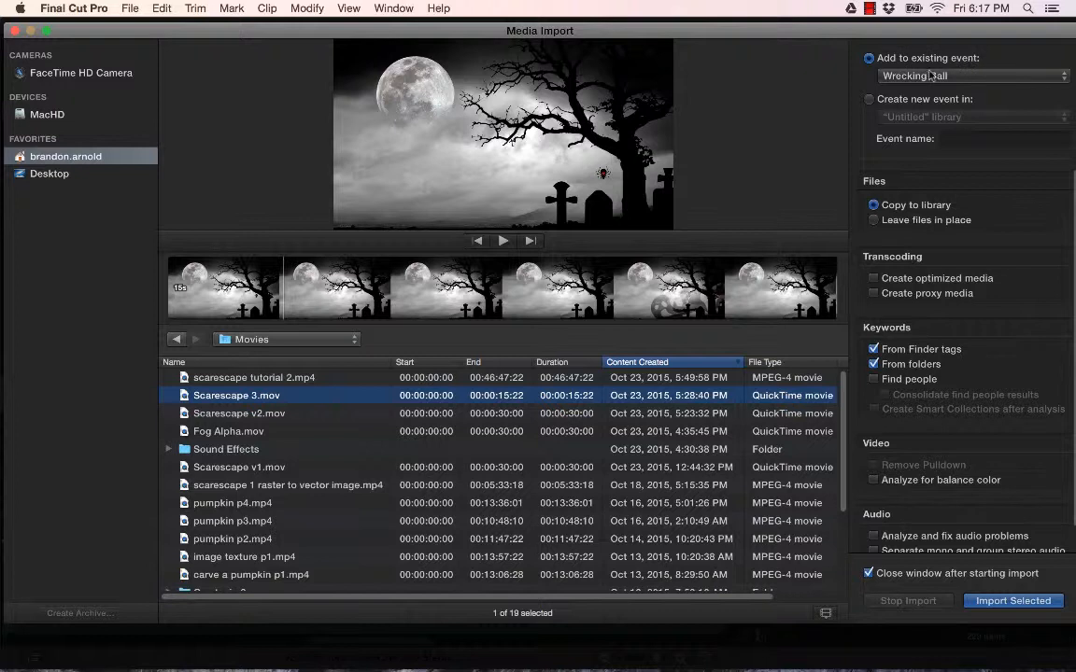
# Import the selected movie into a new event named Halloween in the "Untitled" library, leaving files in place, and select the imported clip
pyautogui.click(870, 99)
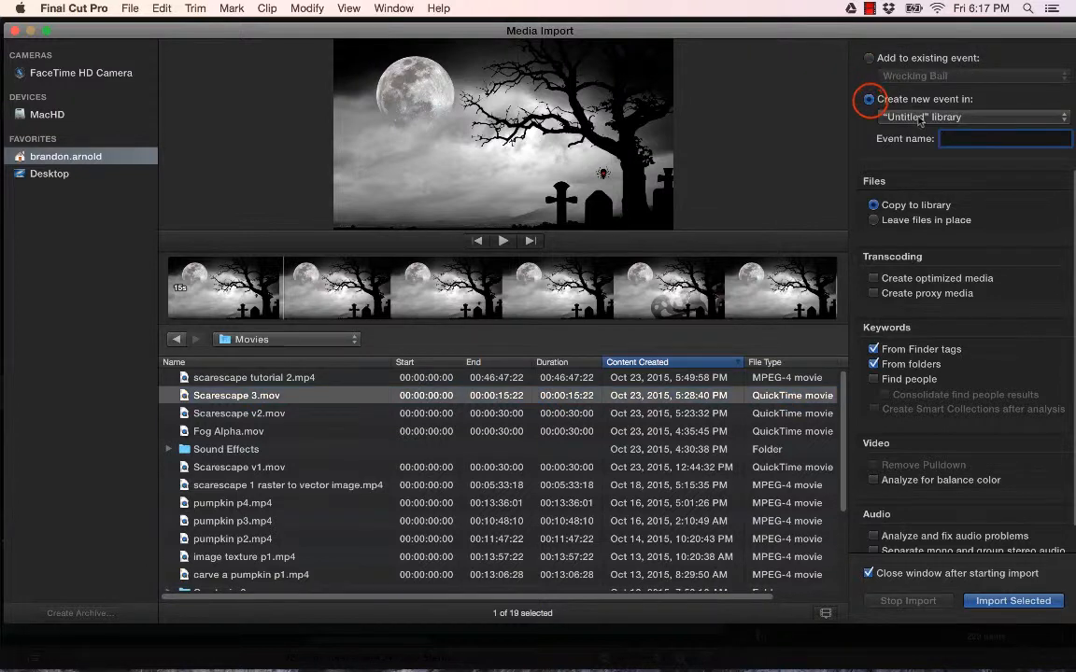
pyautogui.click(954, 137)
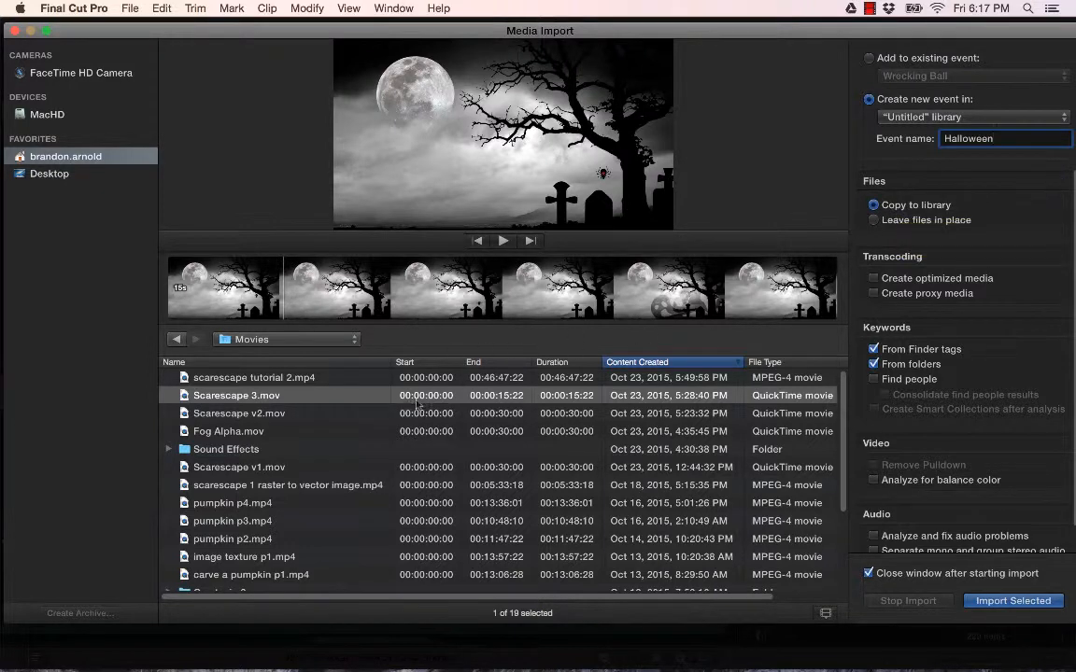
pyautogui.click(906, 222)
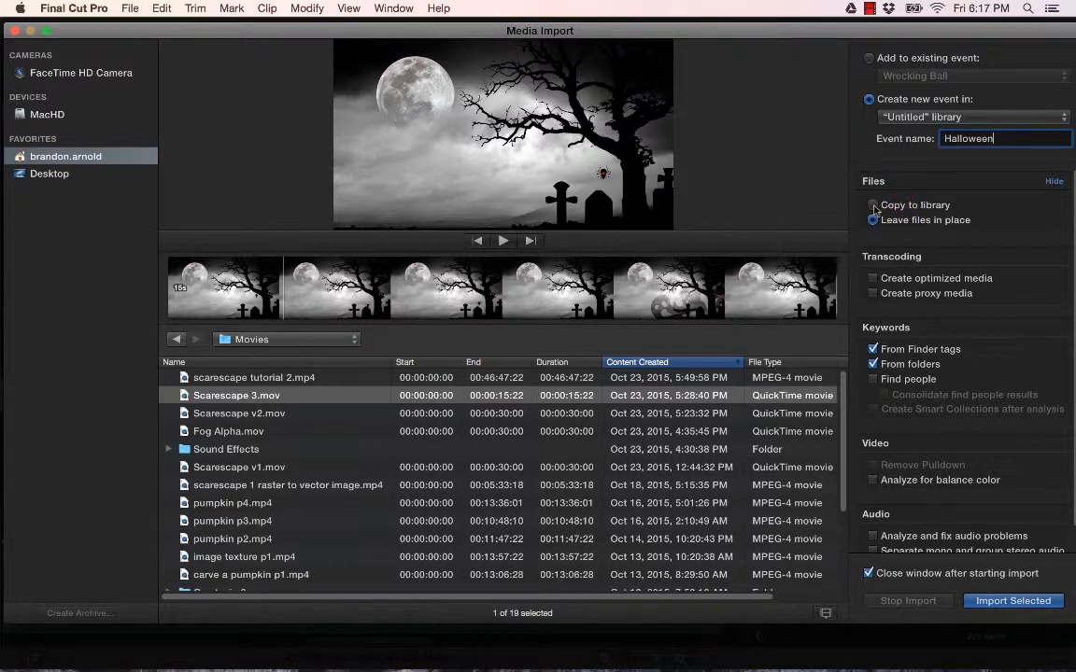
pyautogui.click(873, 207)
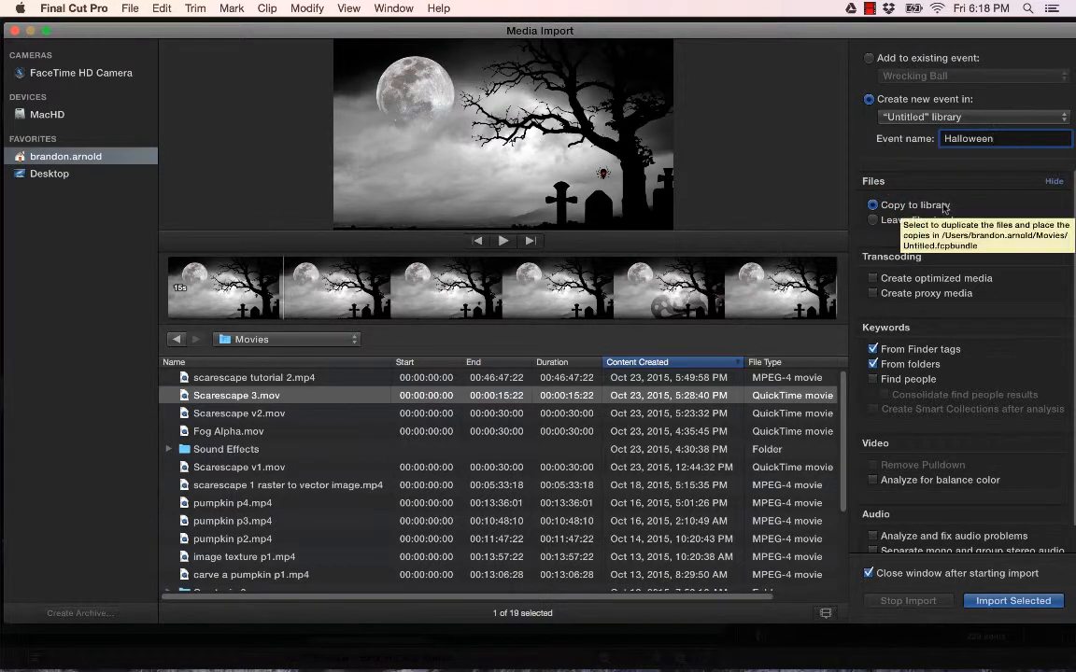
pyautogui.click(873, 221)
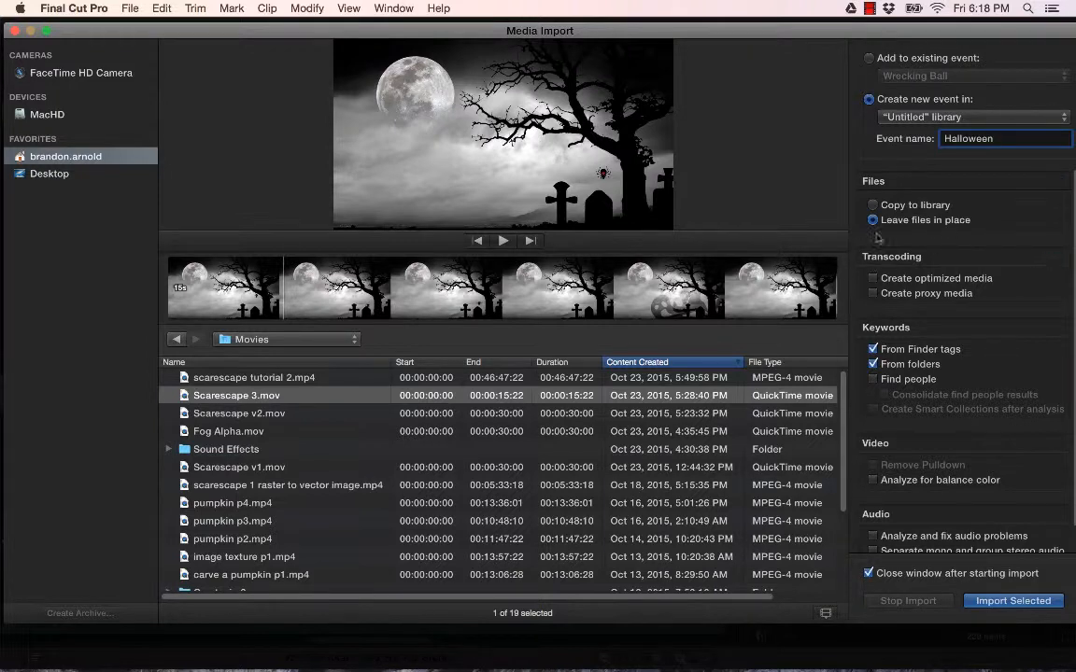
pyautogui.click(873, 205)
pyautogui.click(873, 220)
pyautogui.click(1012, 601)
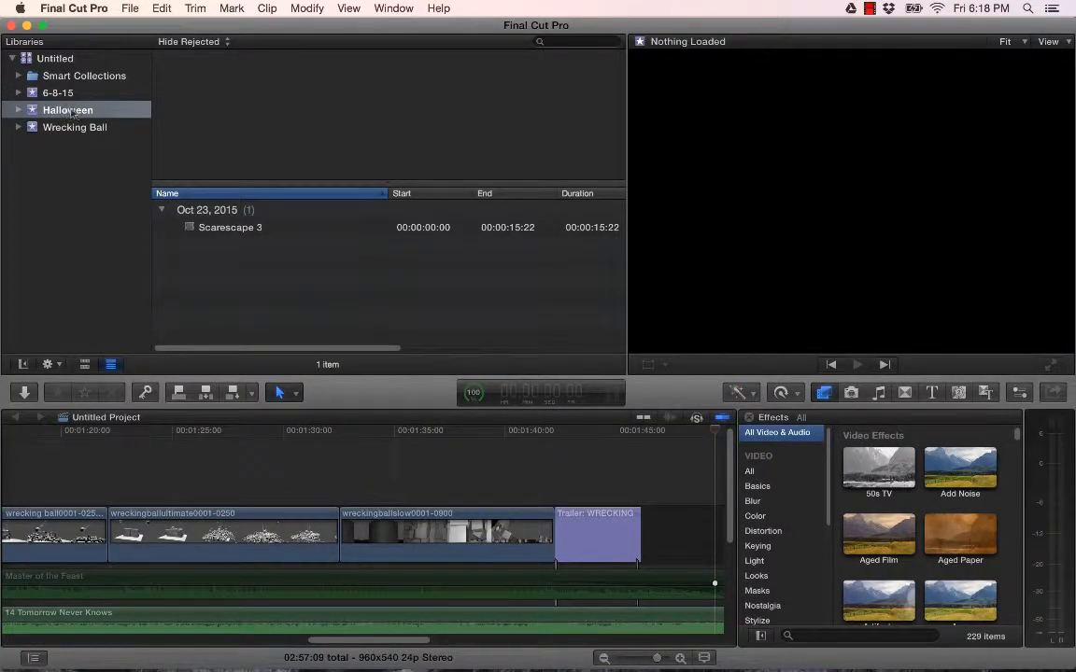
pyautogui.click(229, 228)
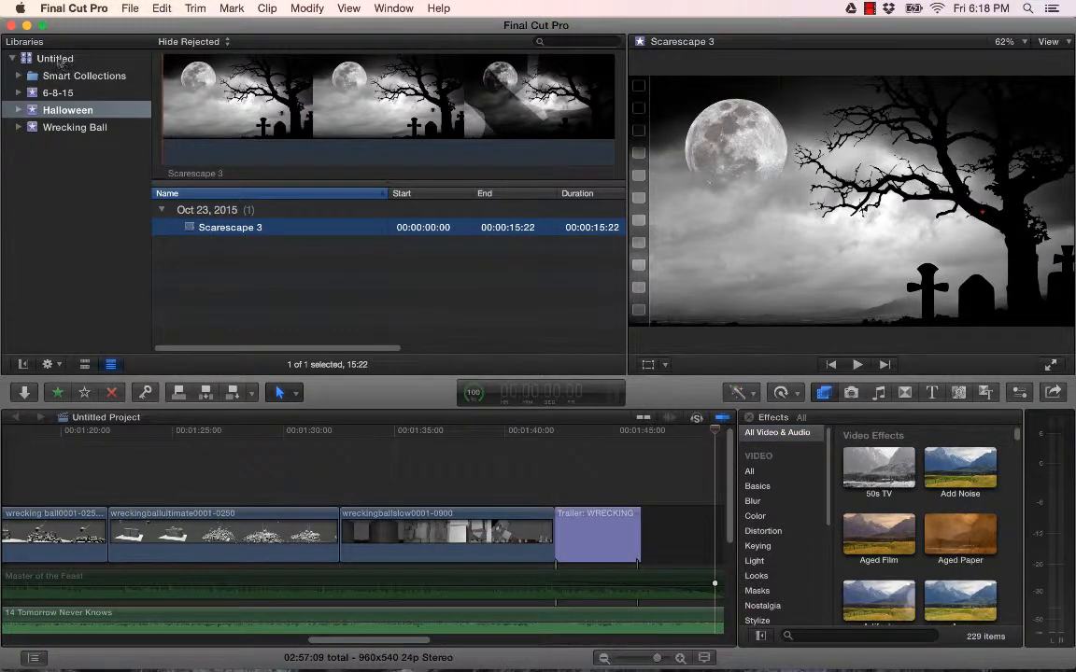
# Rename the Untitled library as MacHD Library
pyautogui.click(56, 59)
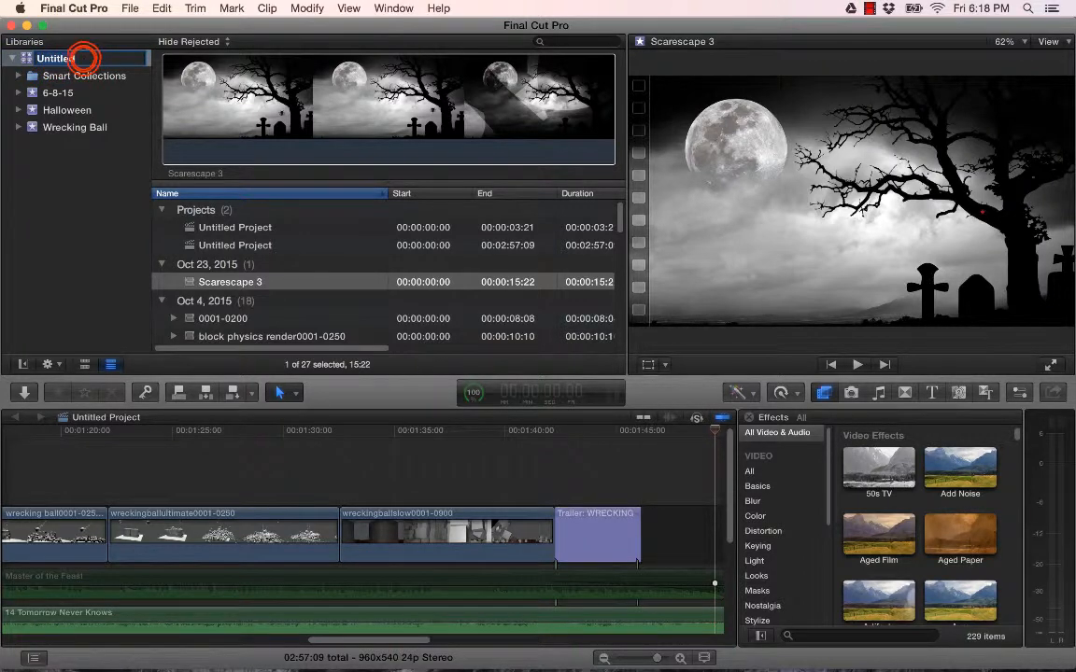
pyautogui.click(83, 58)
pyautogui.write('MacHD')
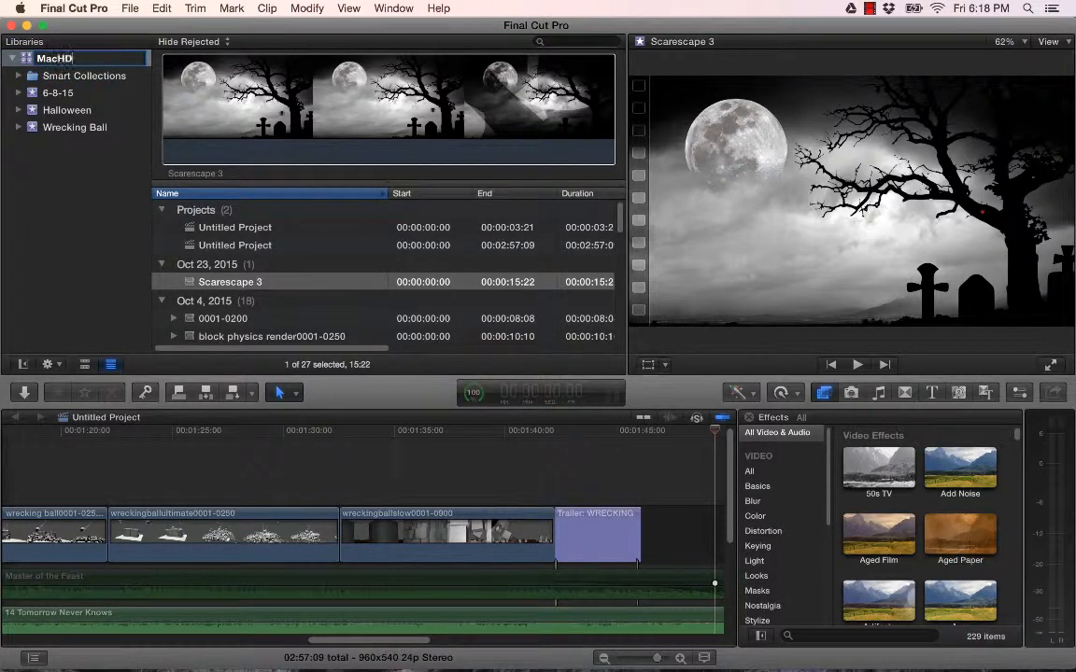
pyautogui.write(' Library')
pyautogui.press('Return')
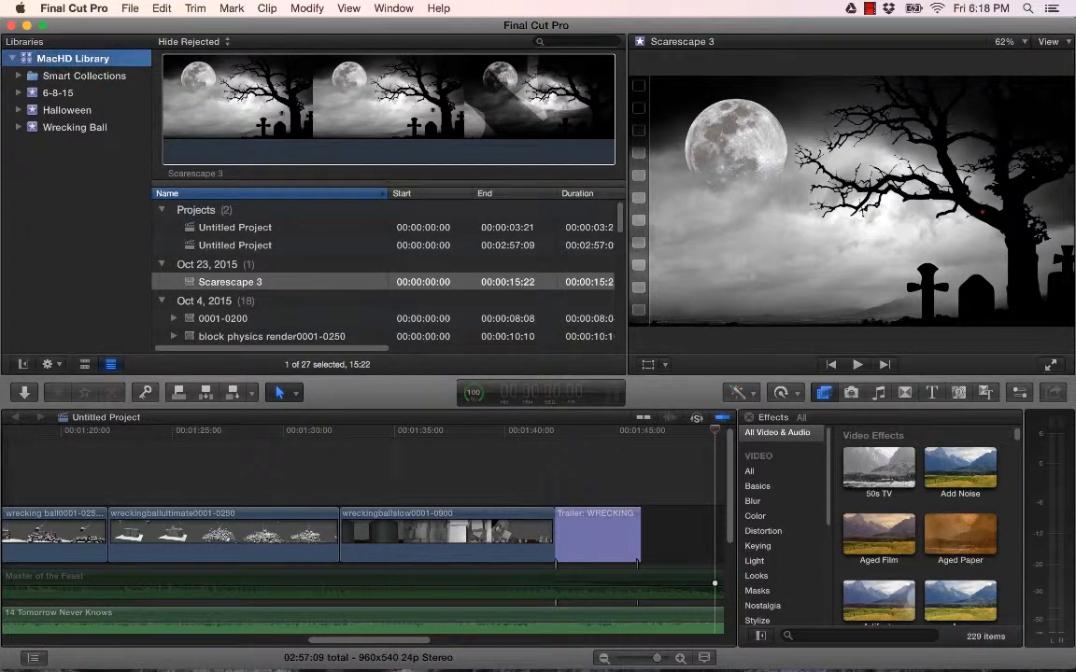
# Show the Halloween event's contents and scrub the open project's timeline to about 00:01:32:02
pyautogui.click(63, 110)
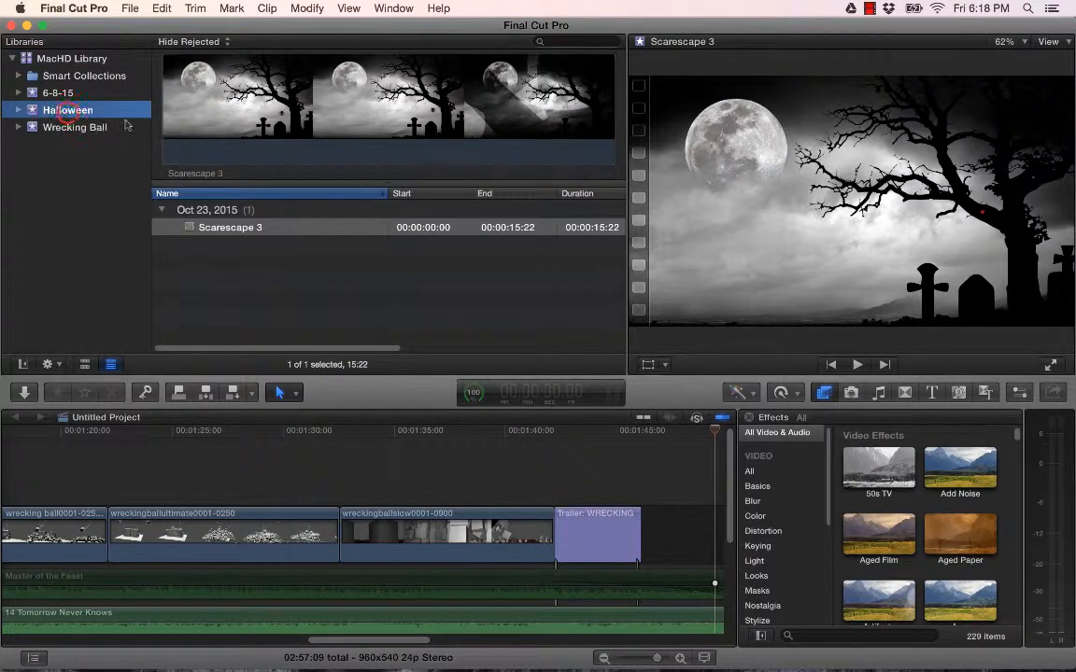
pyautogui.click(263, 256)
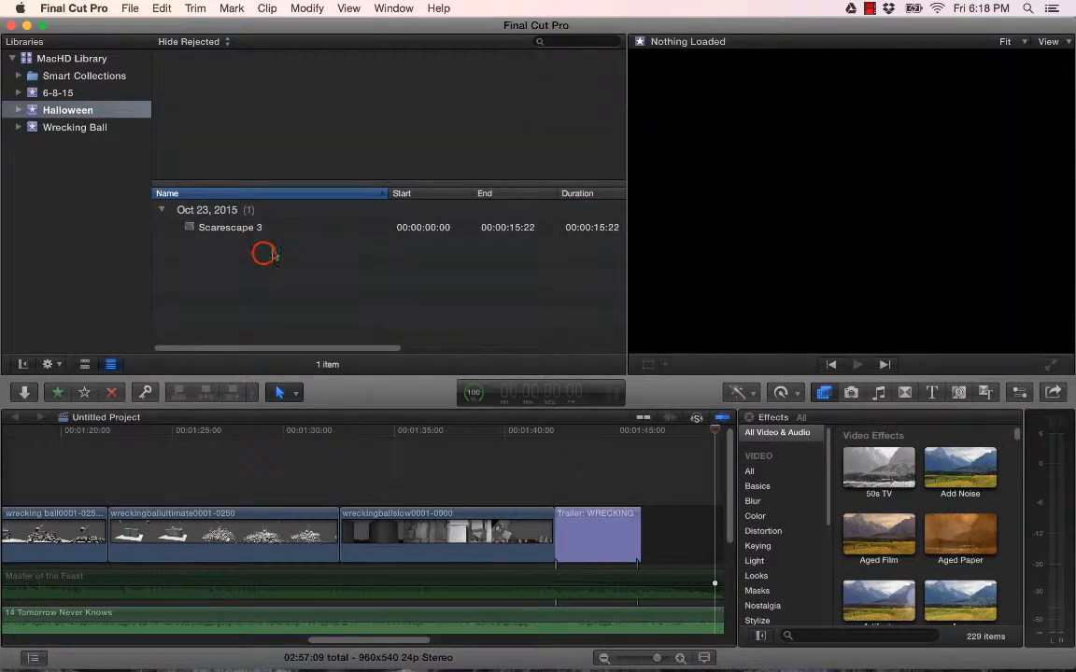
pyautogui.click(255, 456)
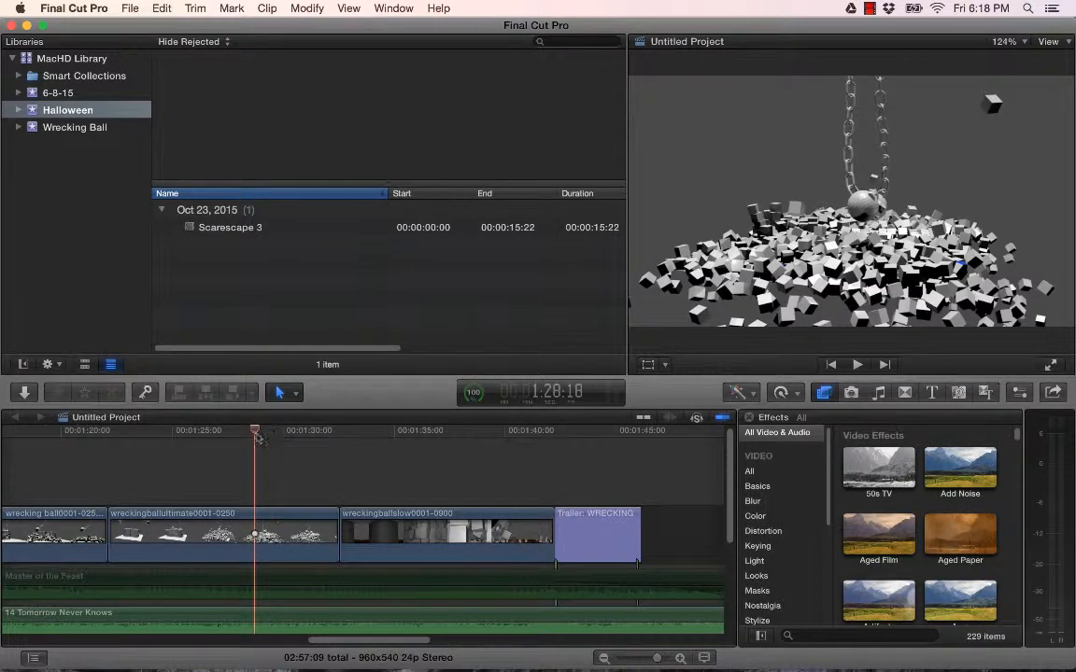
pyautogui.moveTo(255, 431); pyautogui.dragTo(330, 439)
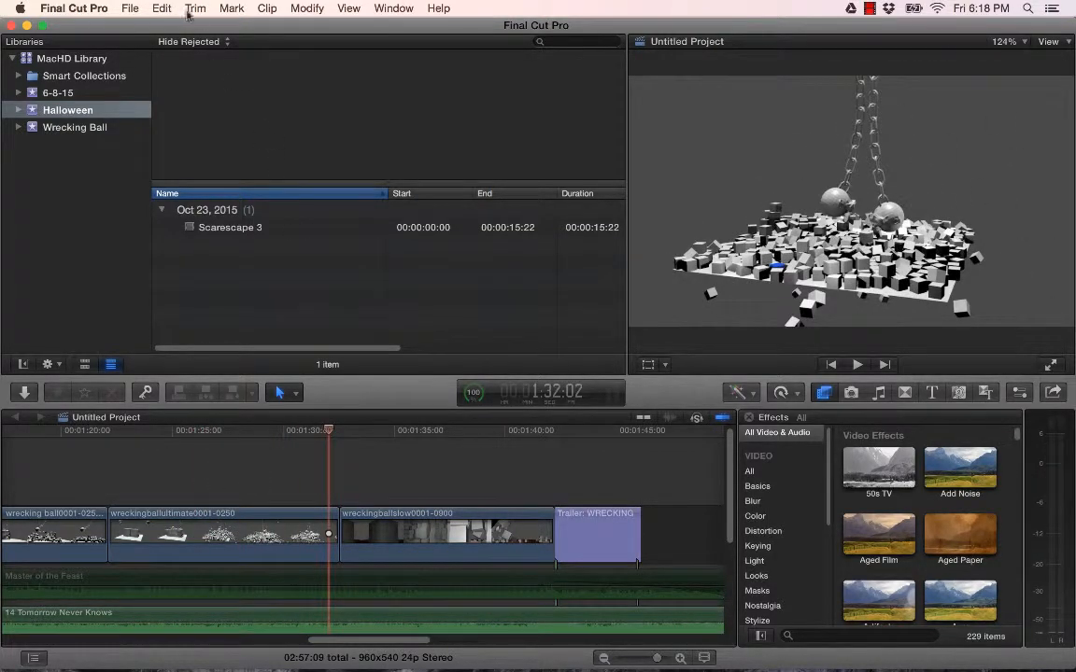
# Create a new project named Halloween v1 in the Halloween event
pyautogui.click(132, 11)
pyautogui.moveTo(234, 26)
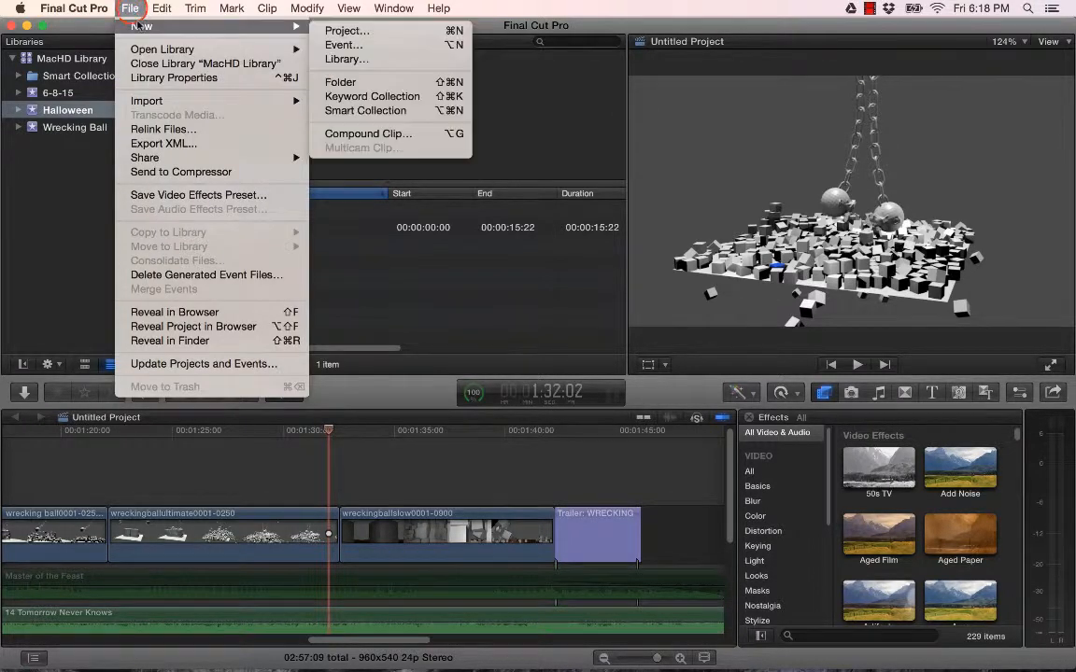
pyautogui.click(345, 31)
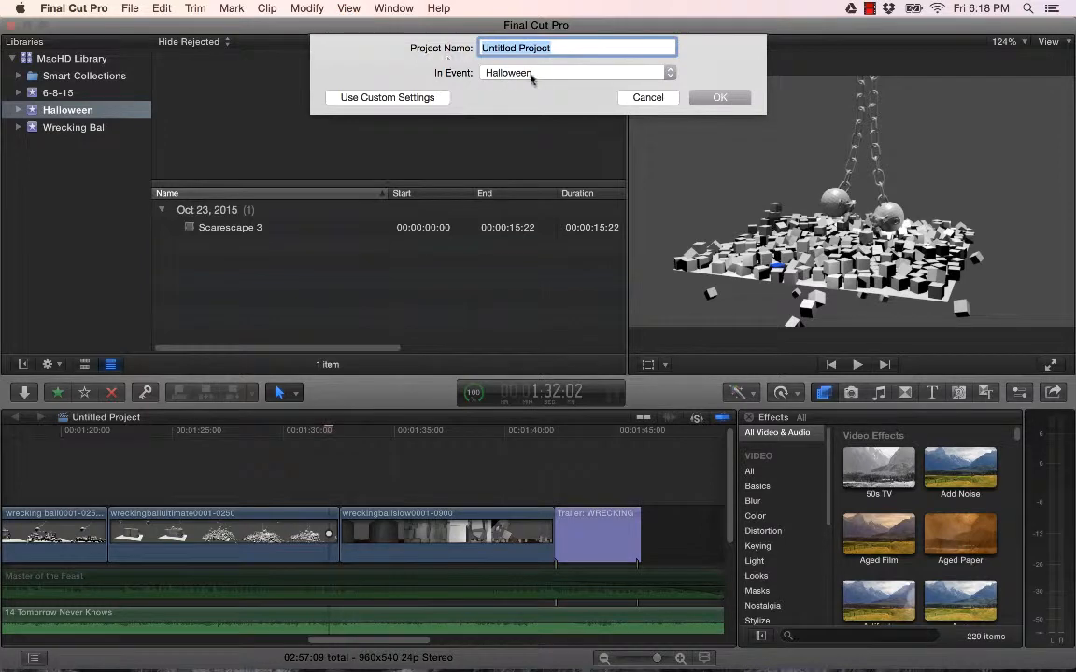
pyautogui.click(510, 74)
pyautogui.click(511, 72)
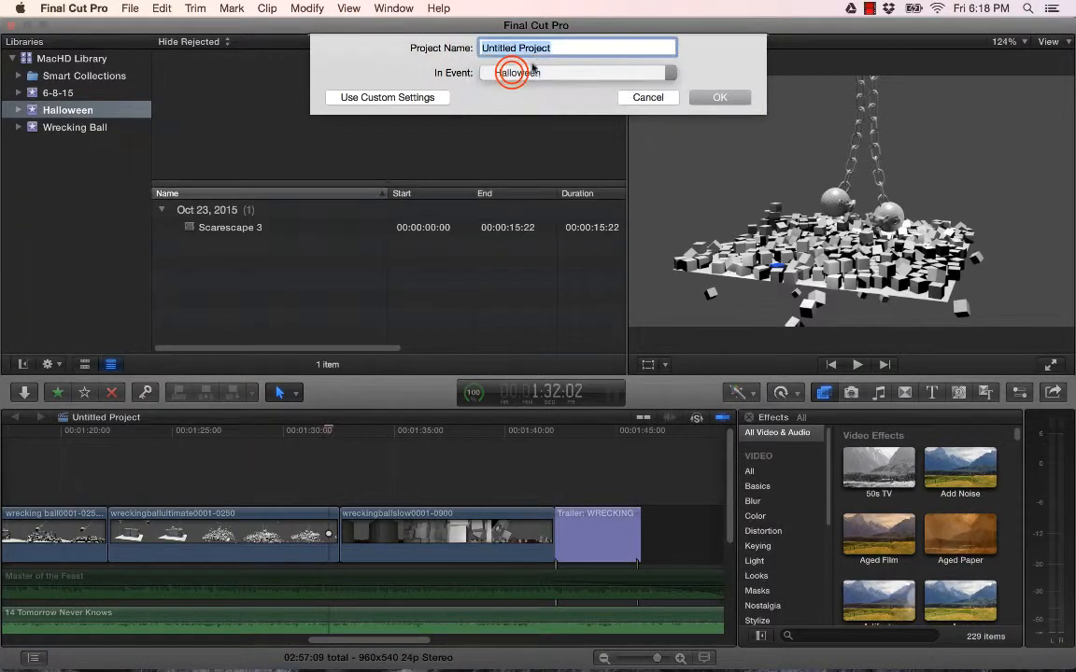
pyautogui.click(570, 46)
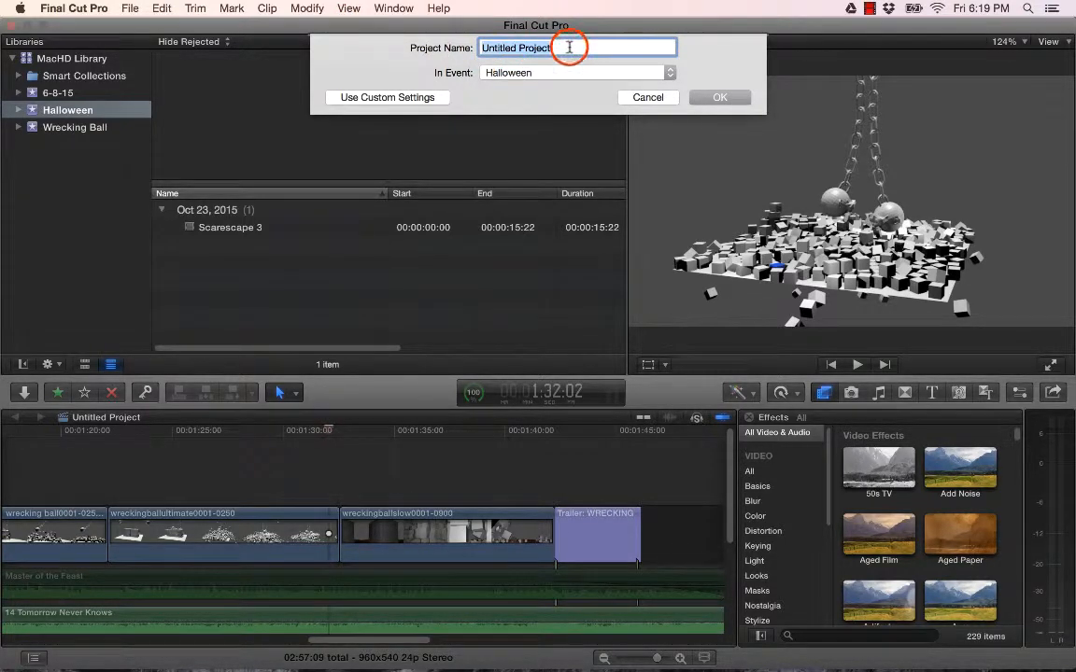
pyautogui.write('Halloween v1')
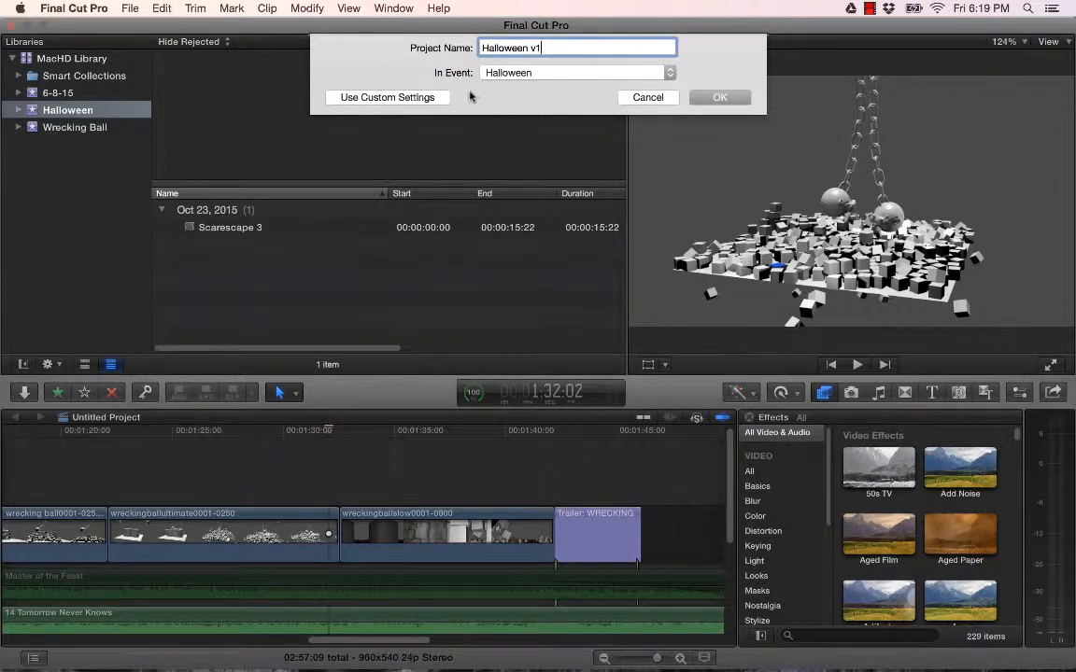
pyautogui.click(720, 97)
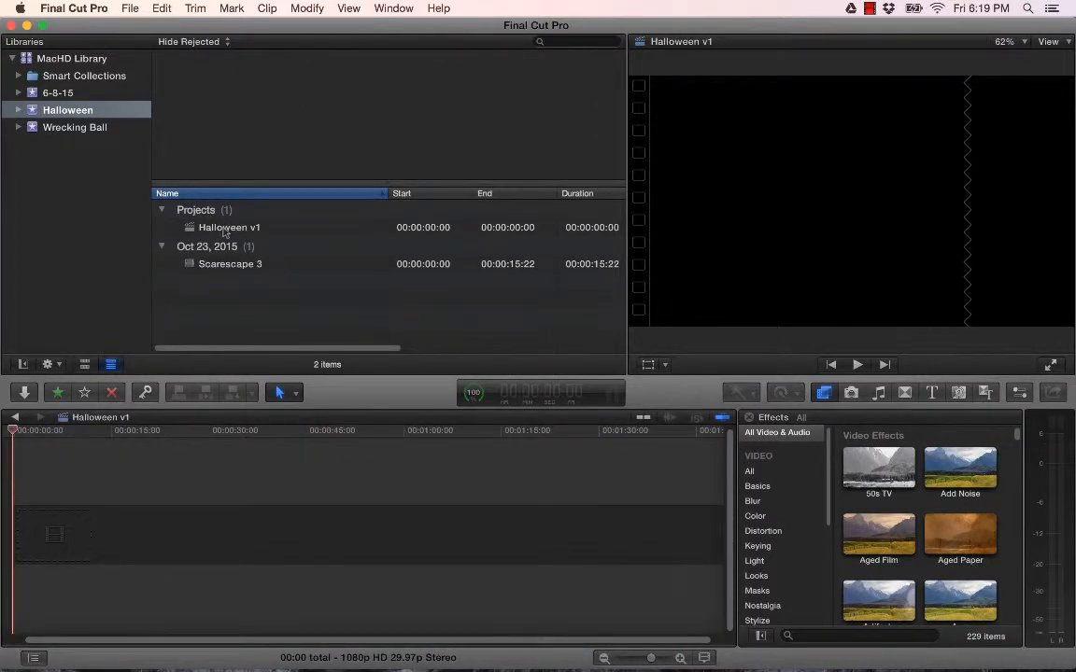
# Add the Scarescape 3 clip to the start of the Halloween v1 timeline
pyautogui.click(224, 229)
pyautogui.click(224, 264)
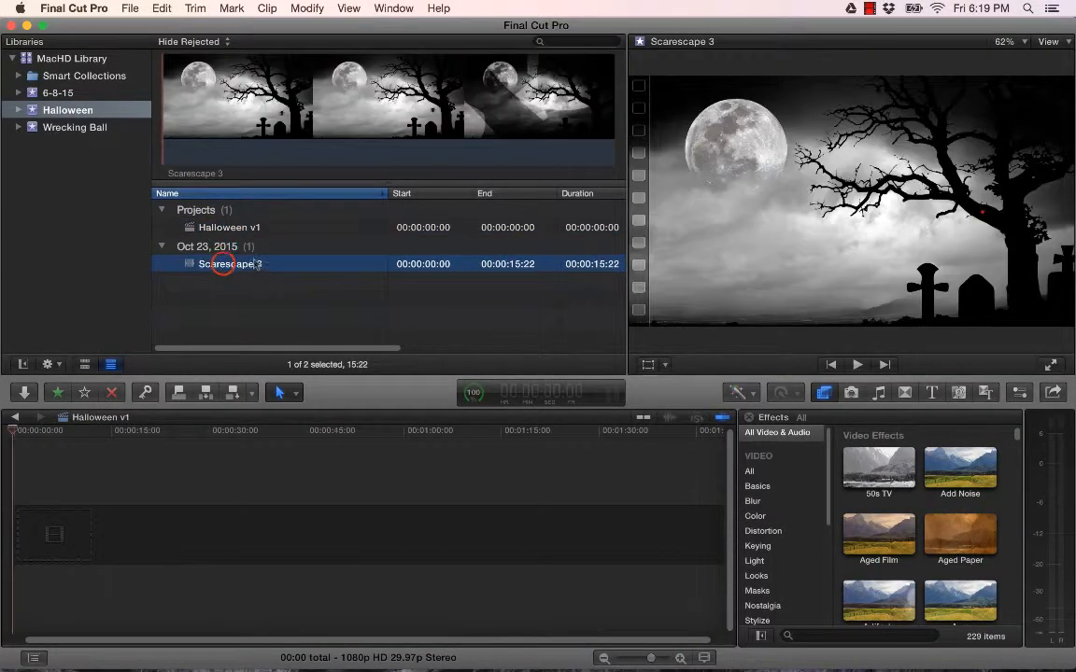
pyautogui.moveTo(256, 265); pyautogui.dragTo(171, 530)
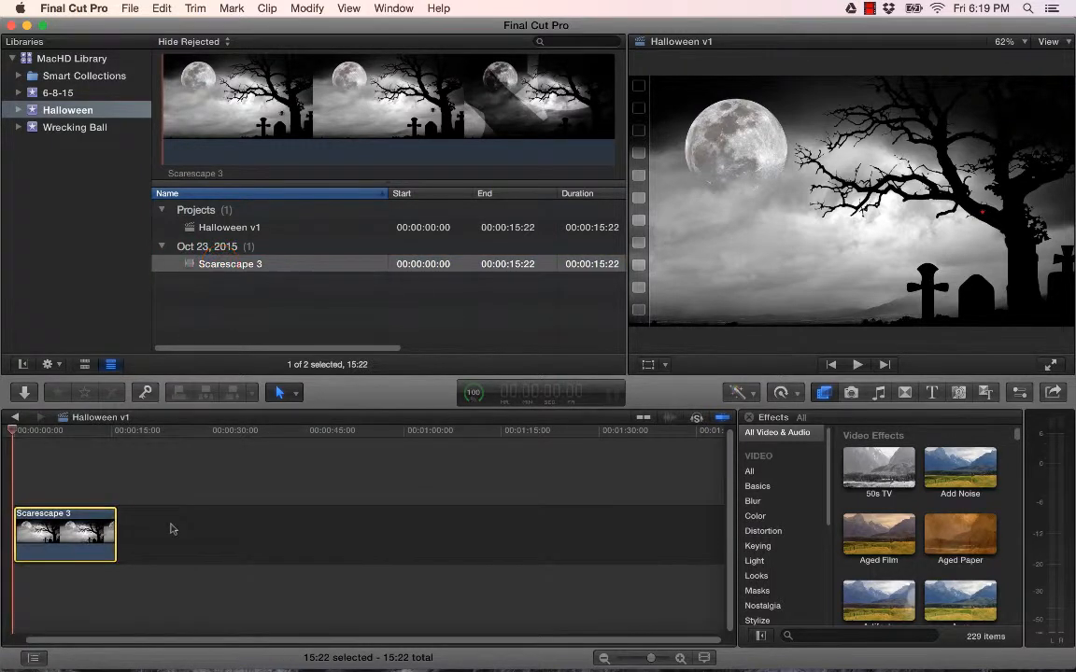
pyautogui.moveTo(21, 430)
pyautogui.mouseDown()
pyautogui.moveTo(94, 438)
pyautogui.moveTo(15, 435)
pyautogui.mouseUp()
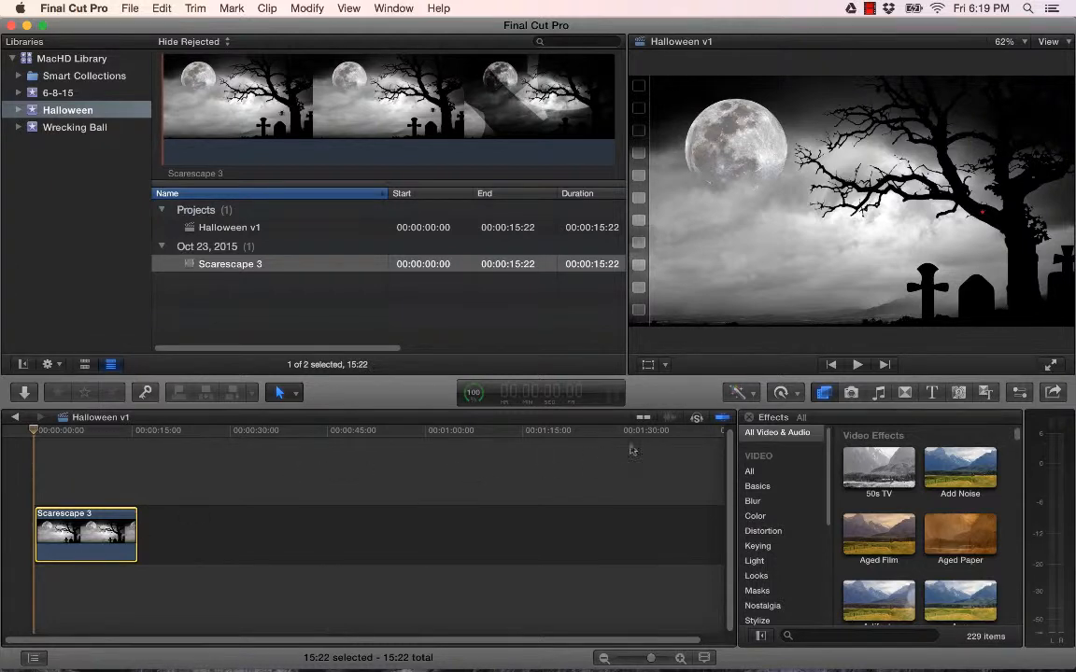
# Show the iLife Sound Effects in the Music and Sound browser
pyautogui.click(881, 392)
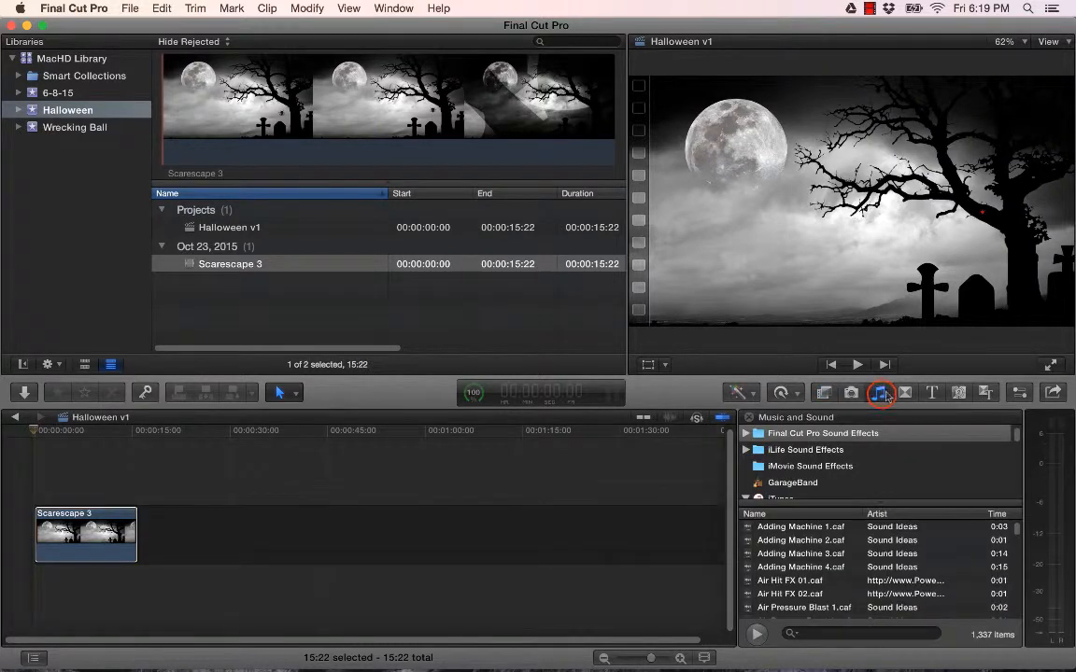
pyautogui.click(805, 451)
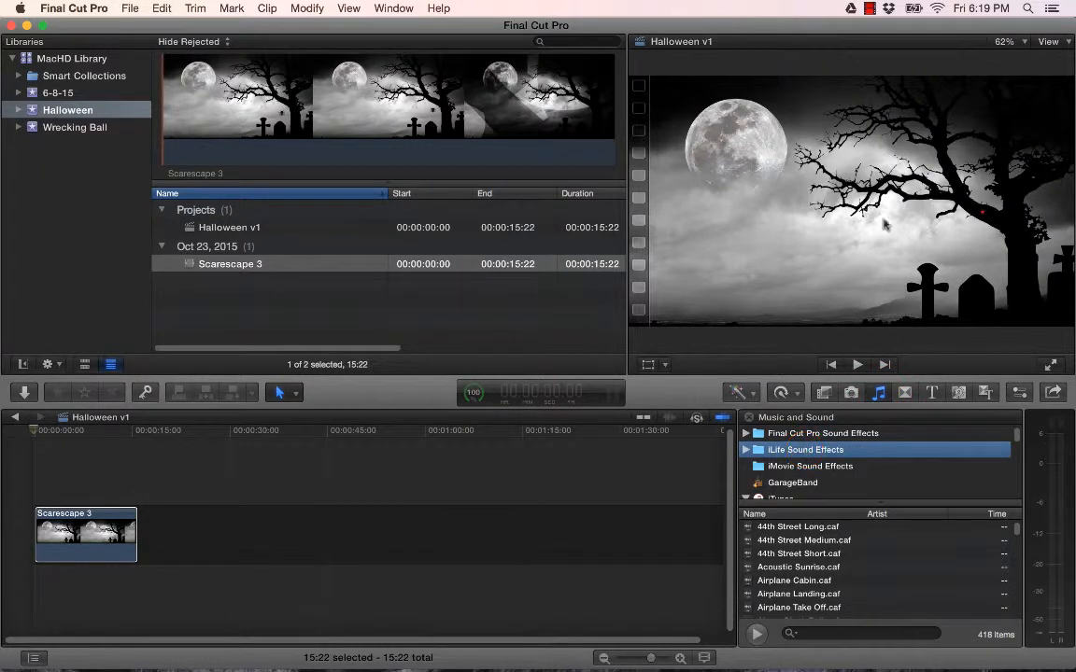
pyautogui.click(870, 9)
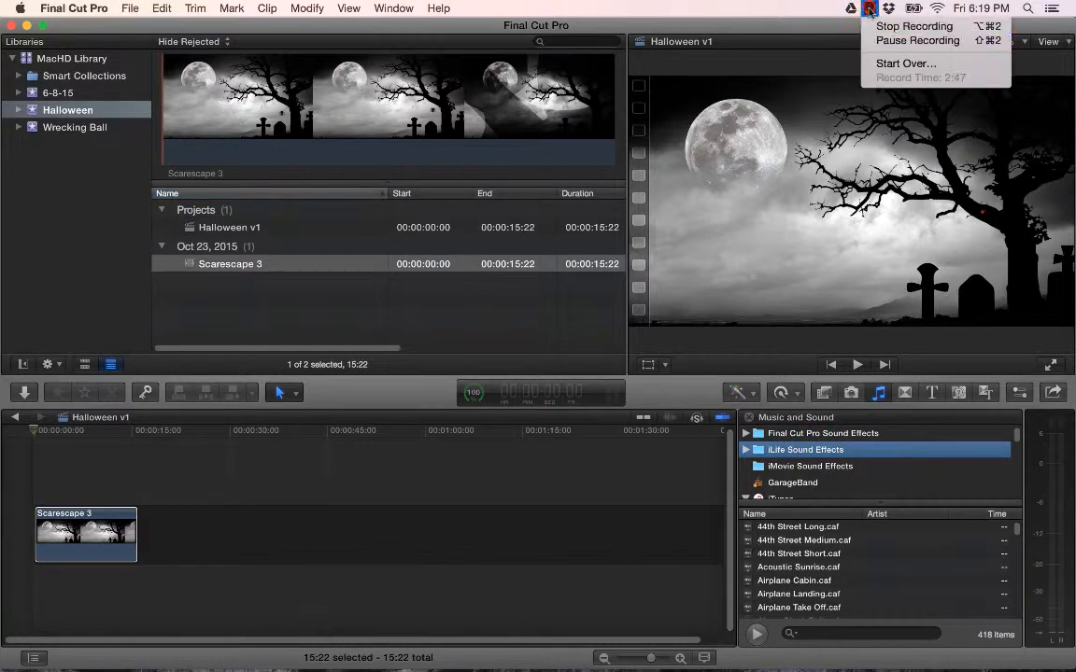
pyautogui.click(897, 40)
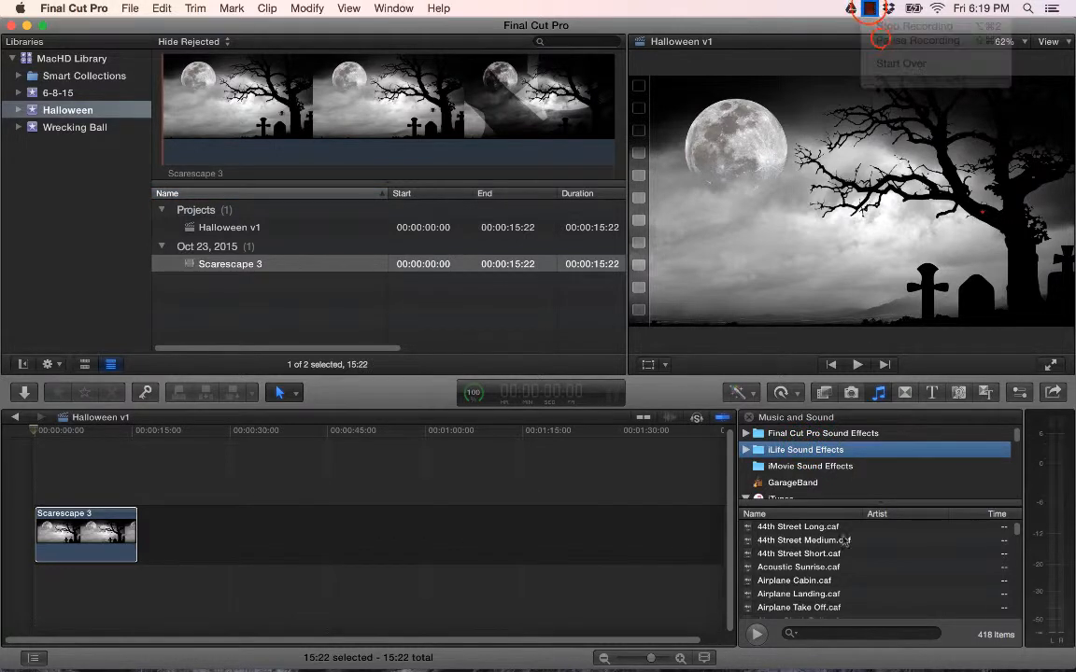
# Search the iMovie Sound Effects for "ambi" and try to preview Ambient Effect 1.mp3
pyautogui.click(811, 467)
pyautogui.scroll(-1, 812, 540)
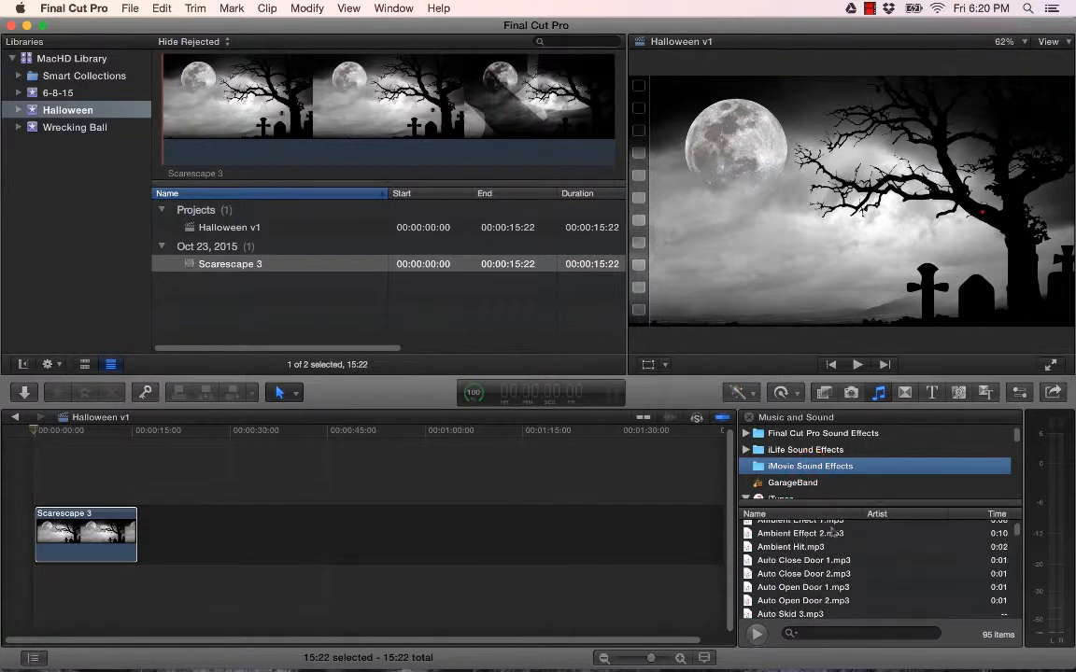
pyautogui.scroll(-8, 834, 550)
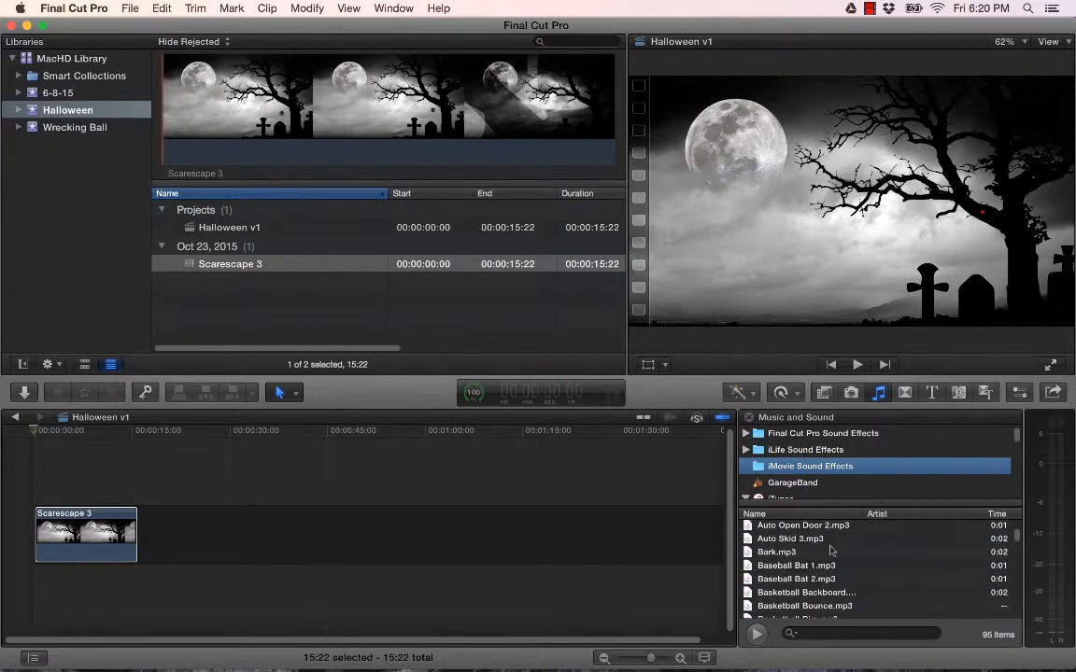
pyautogui.scroll(-3, 832, 553)
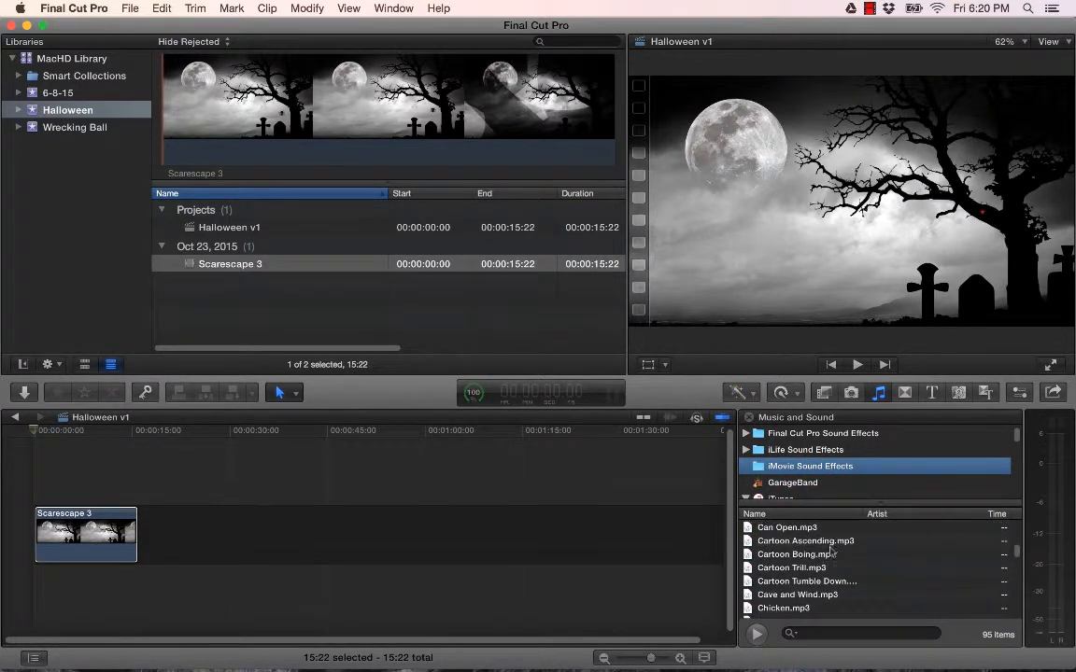
pyautogui.click(820, 633)
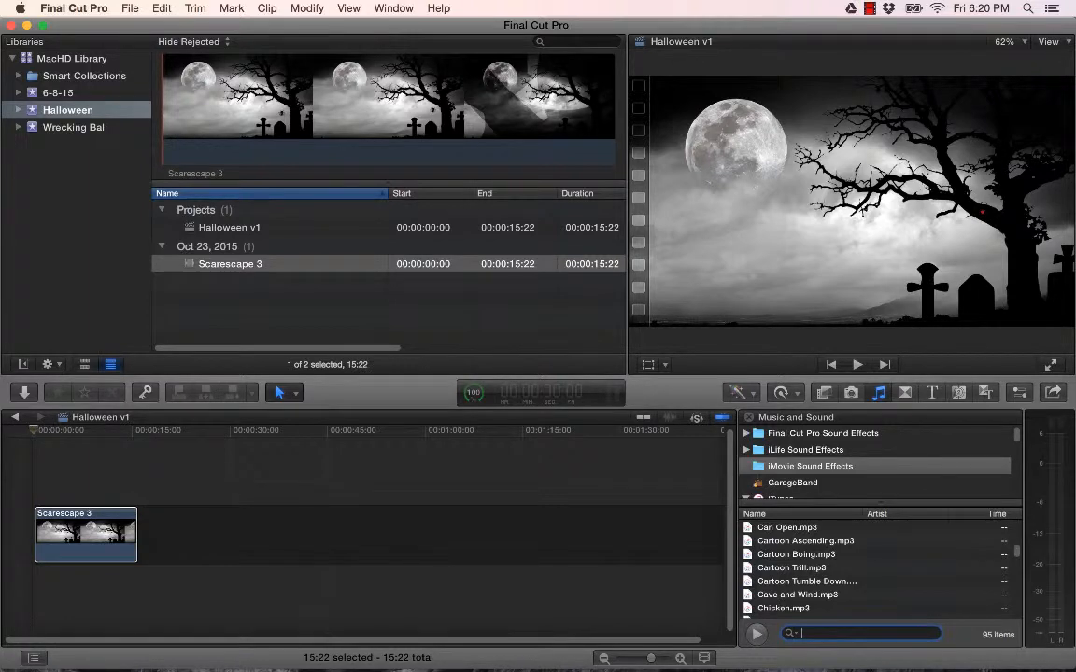
pyautogui.write('ambi')
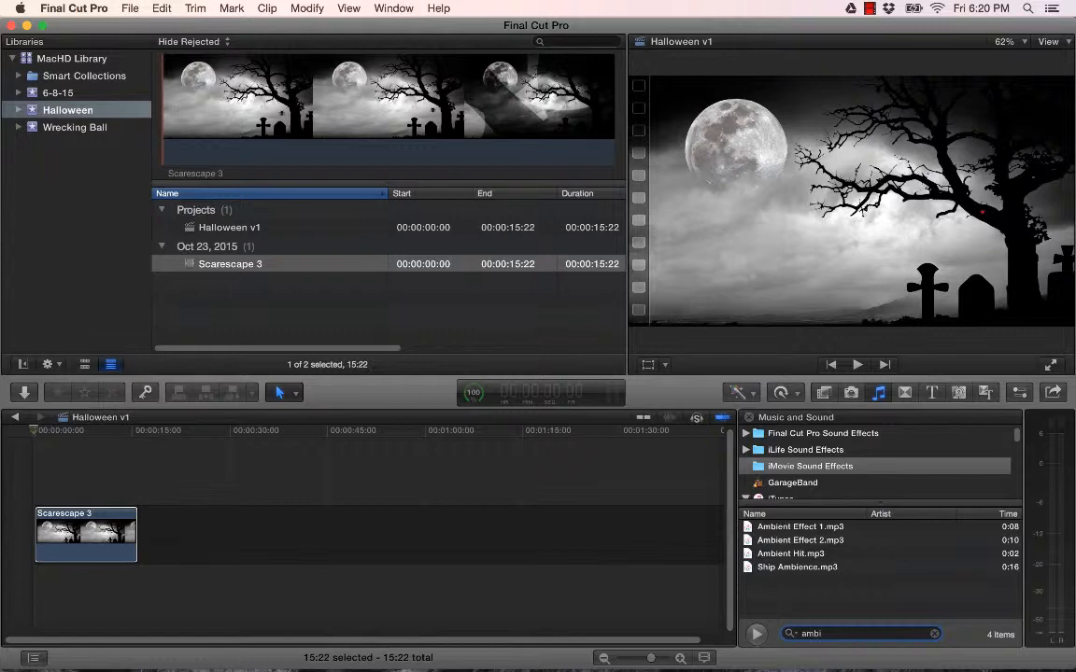
pyautogui.click(799, 530)
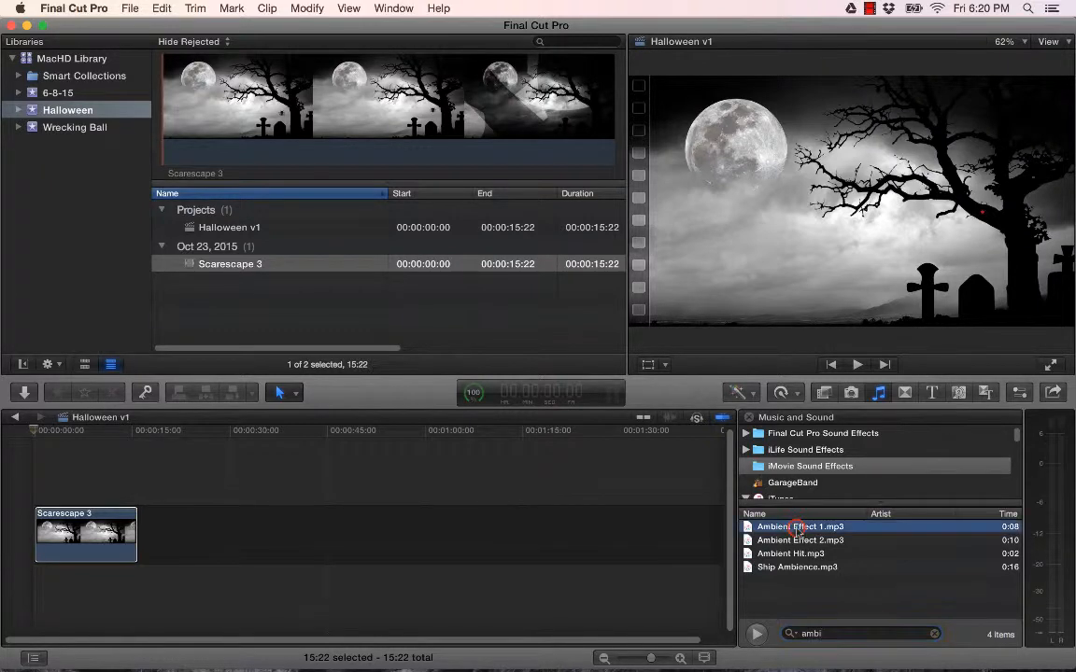
pyautogui.click(757, 635)
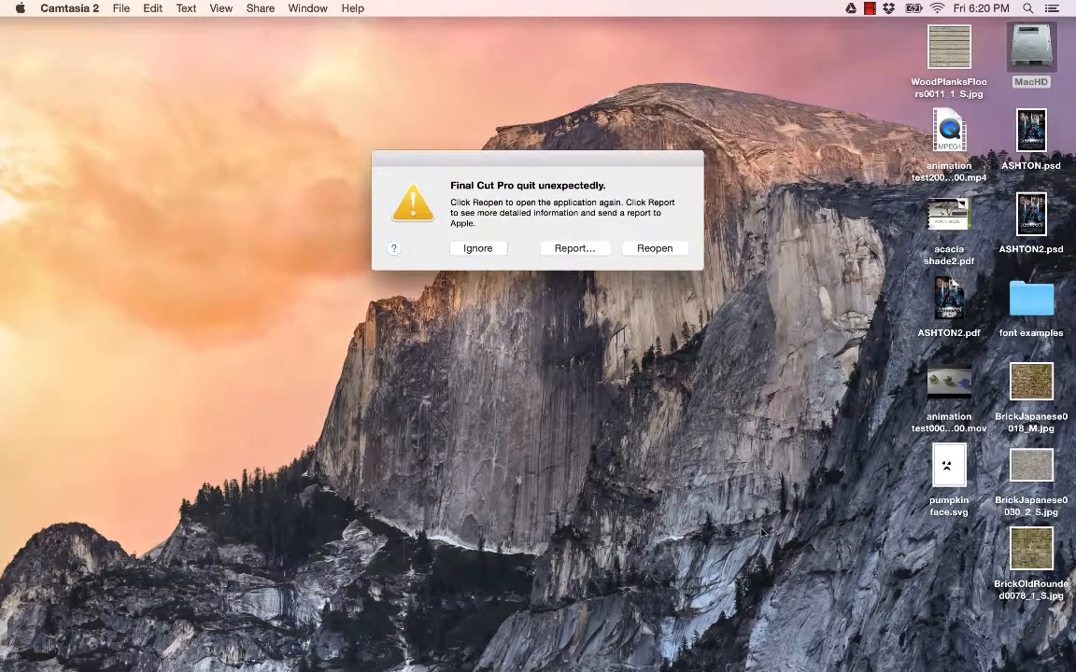
# Dismiss the crash report without sending it and relaunch Final Cut Pro
pyautogui.click(478, 248)
pyautogui.moveTo(659, 667)
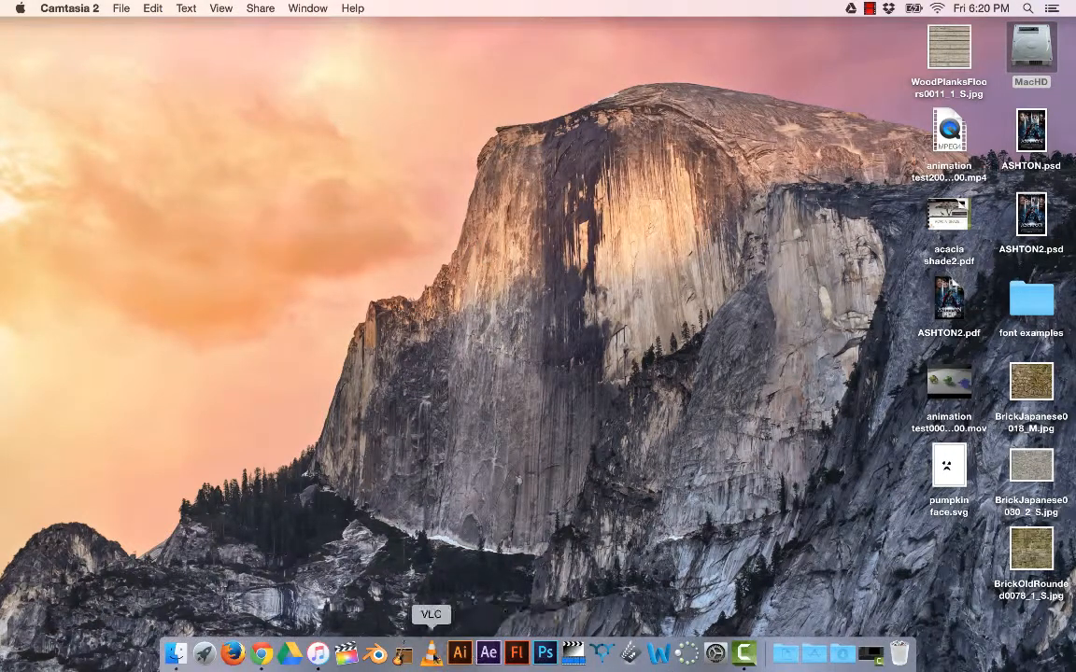
pyautogui.click(345, 654)
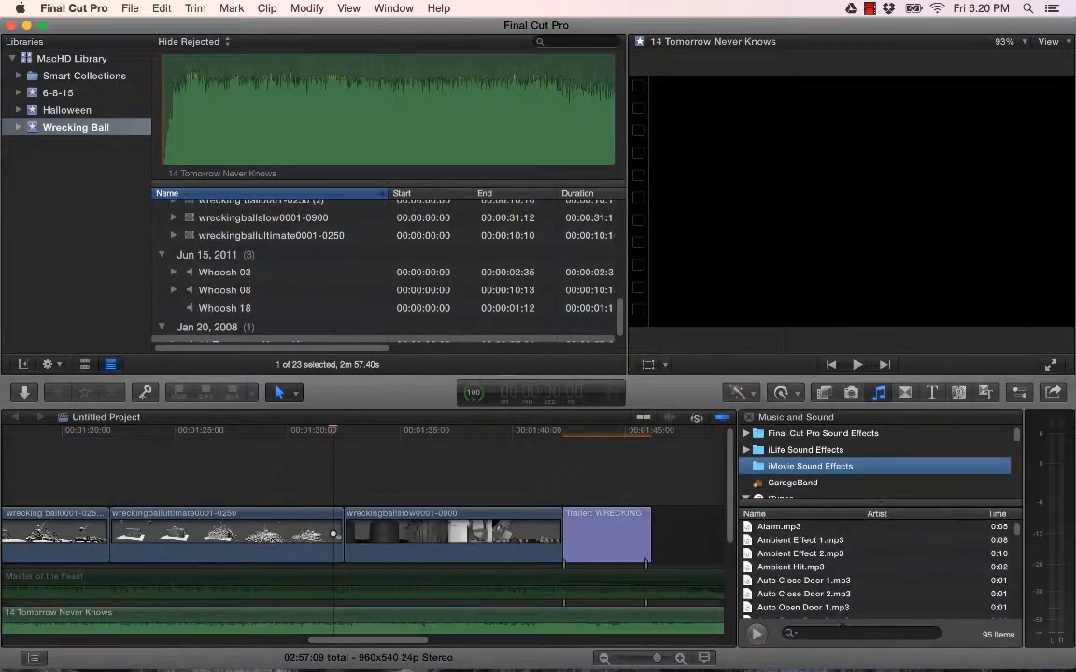
# Search the iMovie Sound Effects for "ambie" and play Ambient Effect 1.mp3
pyautogui.click(824, 633)
pyautogui.write('ambie')
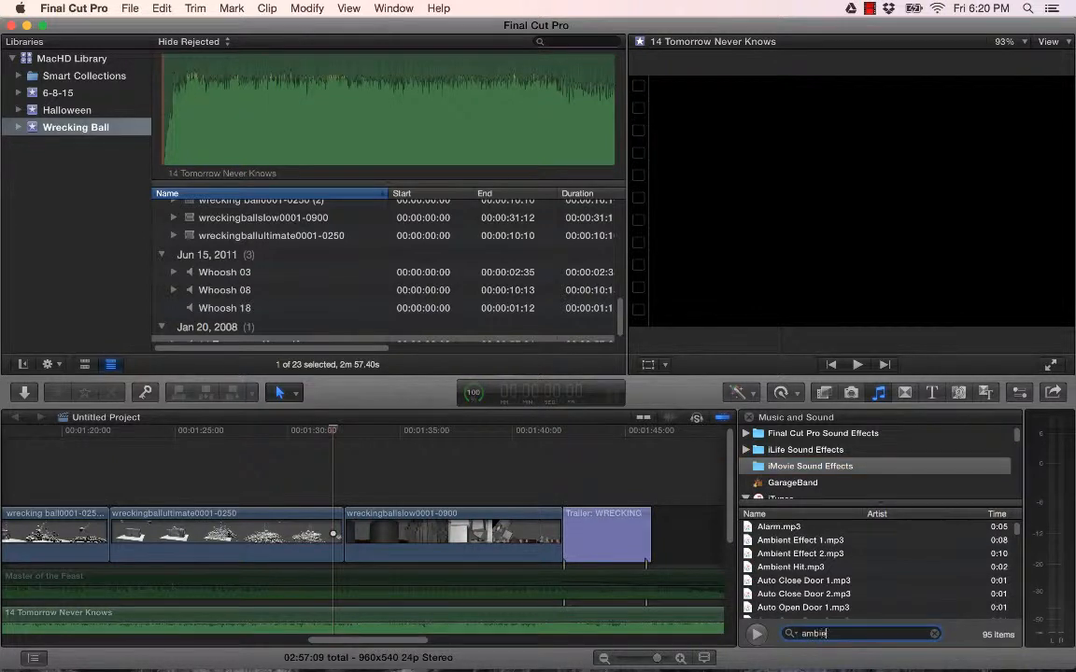
pyautogui.doubleClick(748, 527)
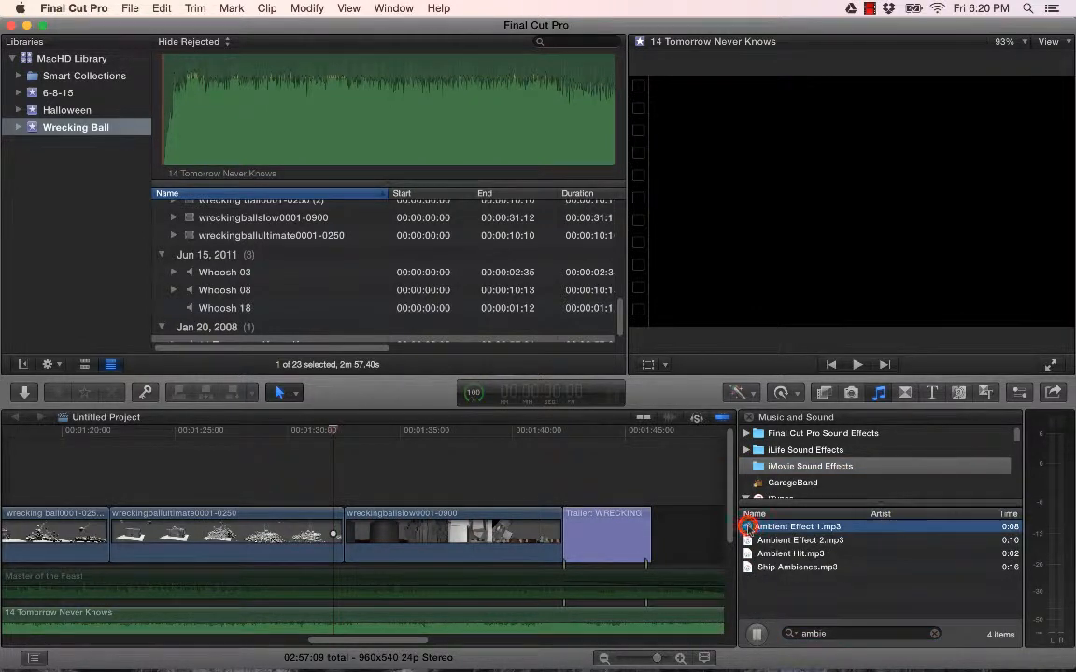
# Check the Final Cut Pro, iLife and iMovie sound effects folders for sounds matching "ambie"
pyautogui.click(760, 435)
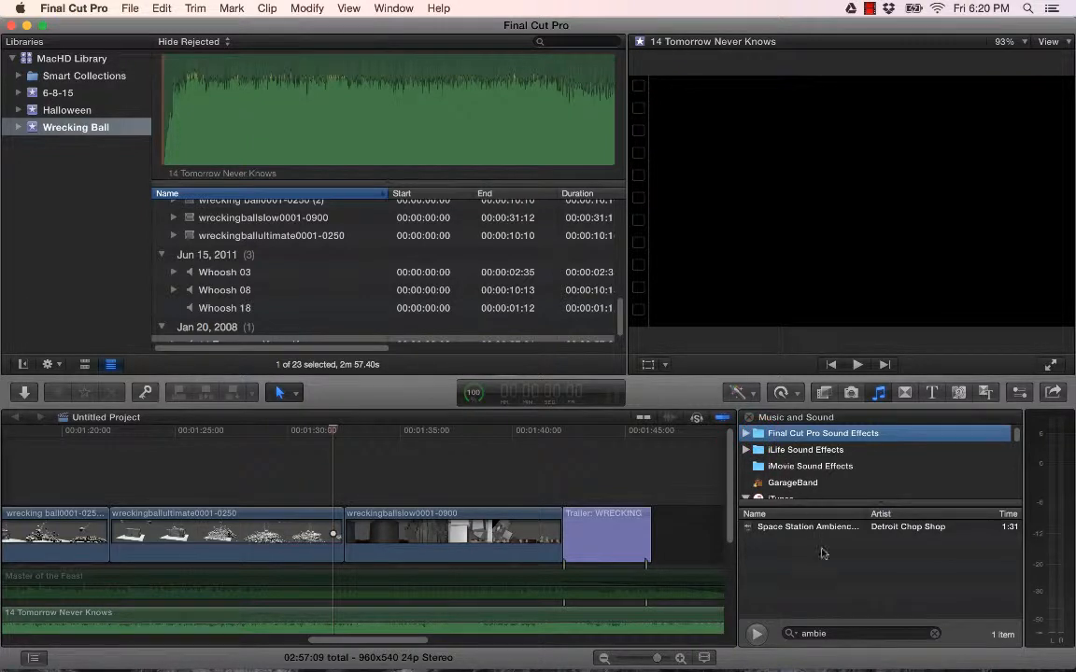
pyautogui.click(781, 453)
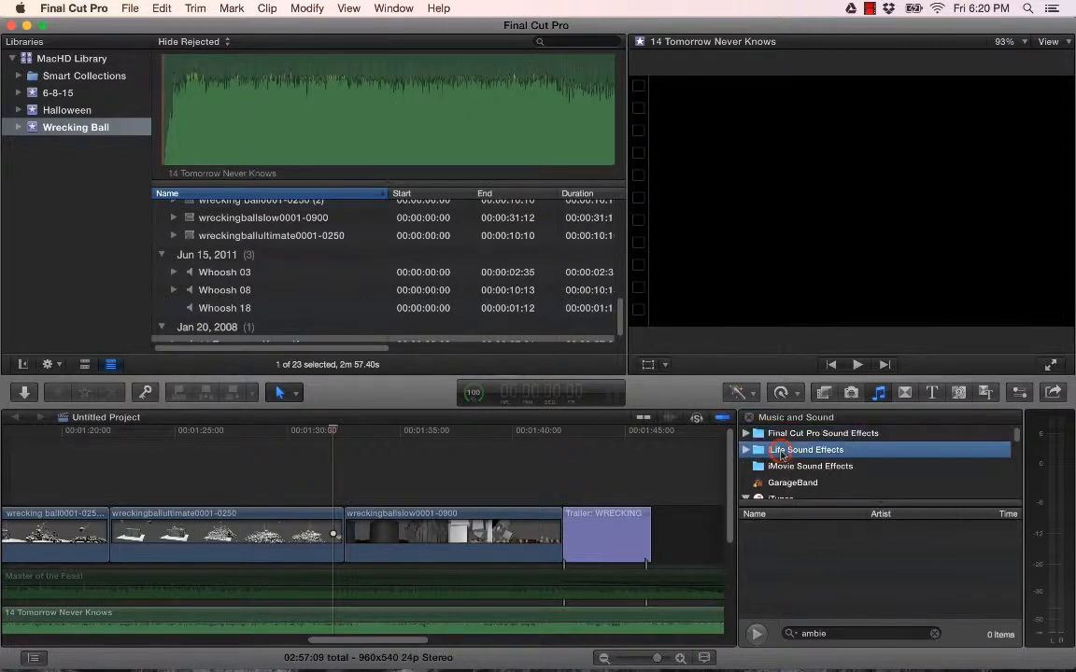
pyautogui.click(782, 435)
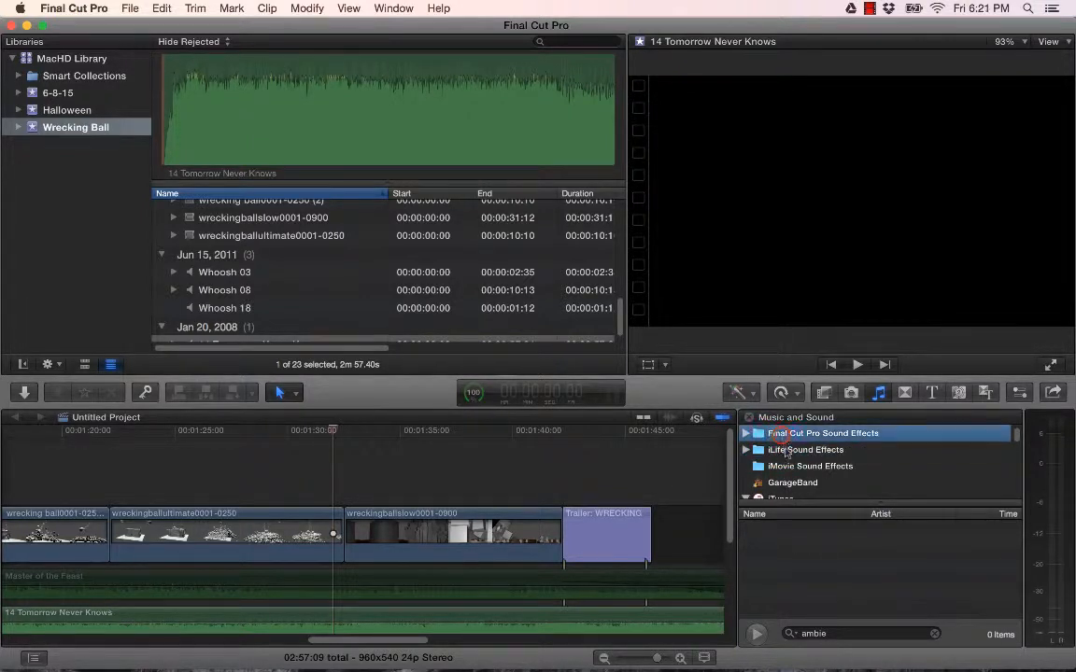
pyautogui.click(790, 465)
pyautogui.scroll(-2, 805, 471)
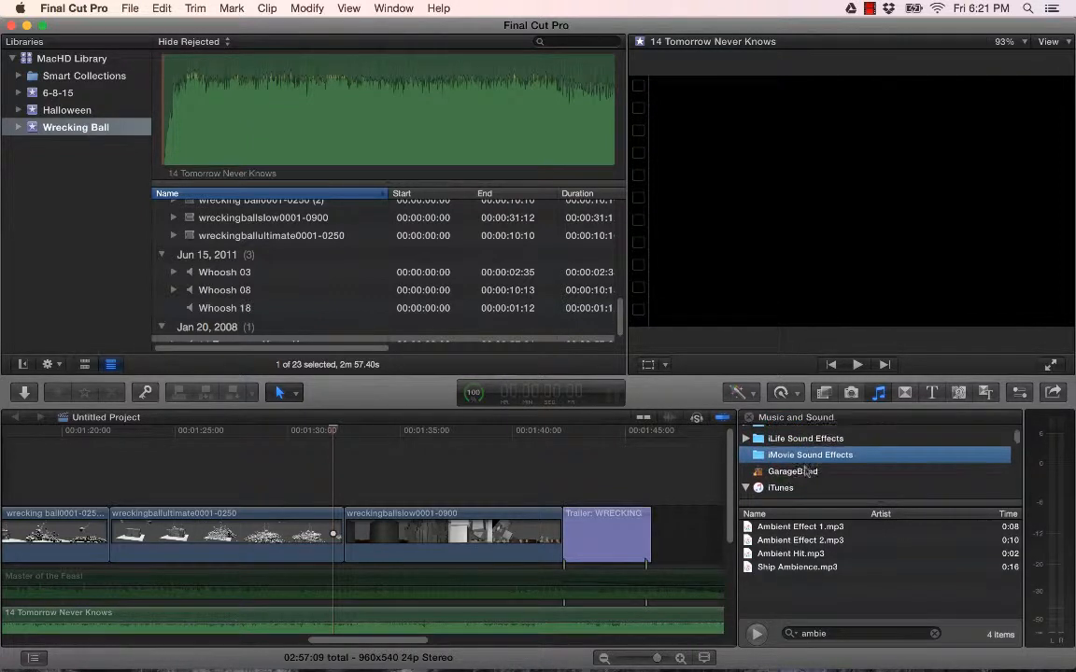
pyautogui.scroll(2, 805, 467)
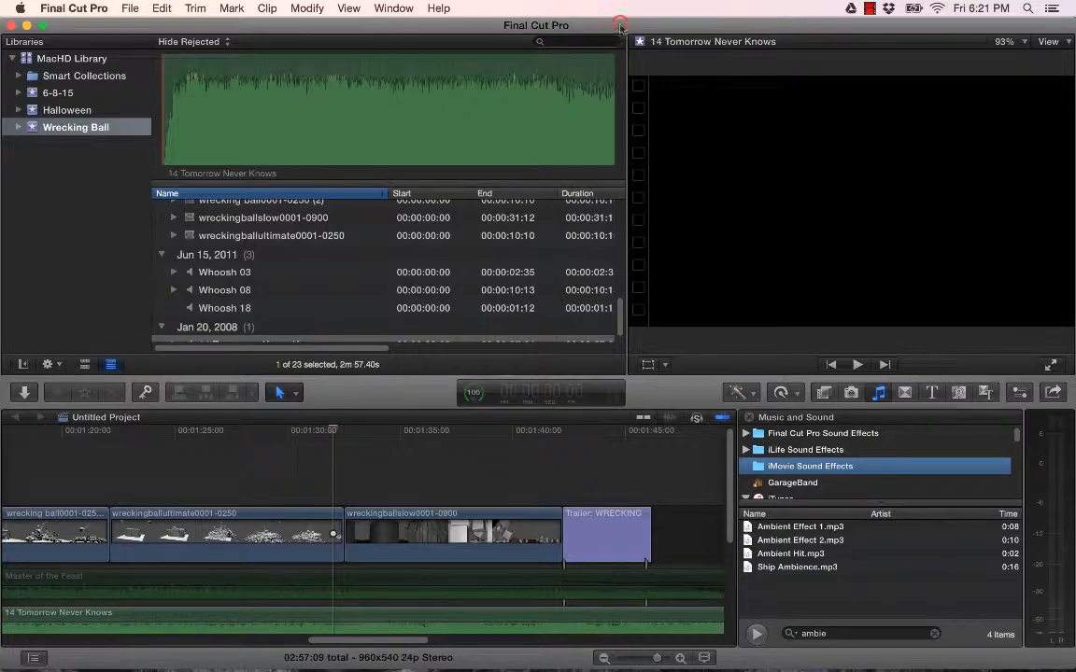
# Hide Final Cut Pro, switch to Finder and open the Sound FX From School folder under Digital Media on MacHD
pyautogui.press('super+h')
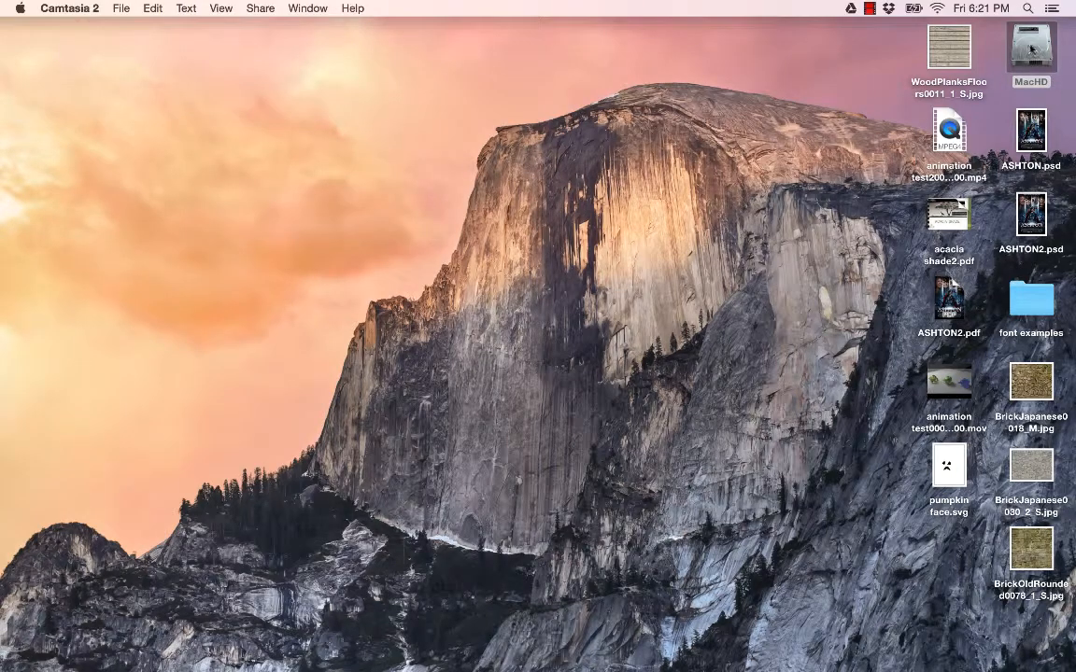
pyautogui.doubleClick(1030, 46)
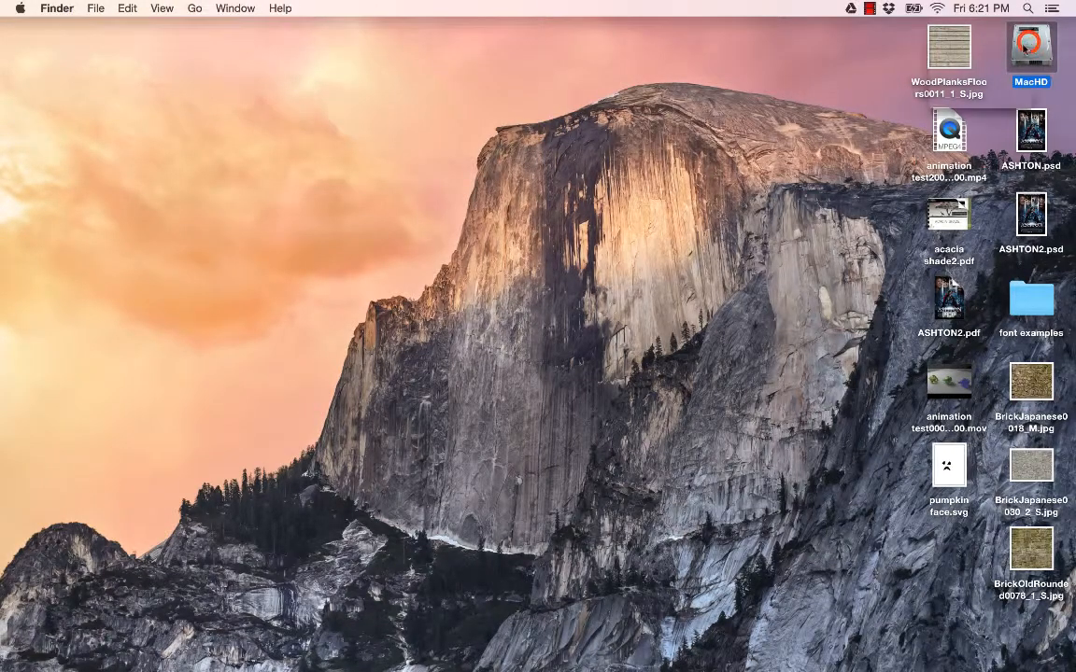
pyautogui.moveTo(725, 110); pyautogui.dragTo(717, 62)
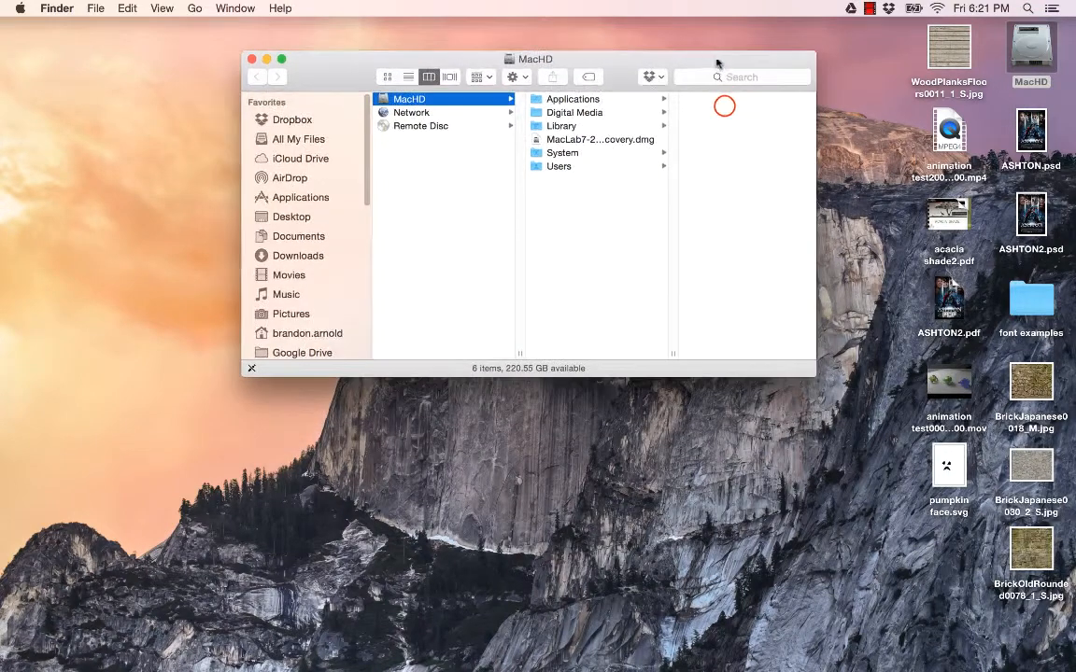
pyautogui.click(578, 114)
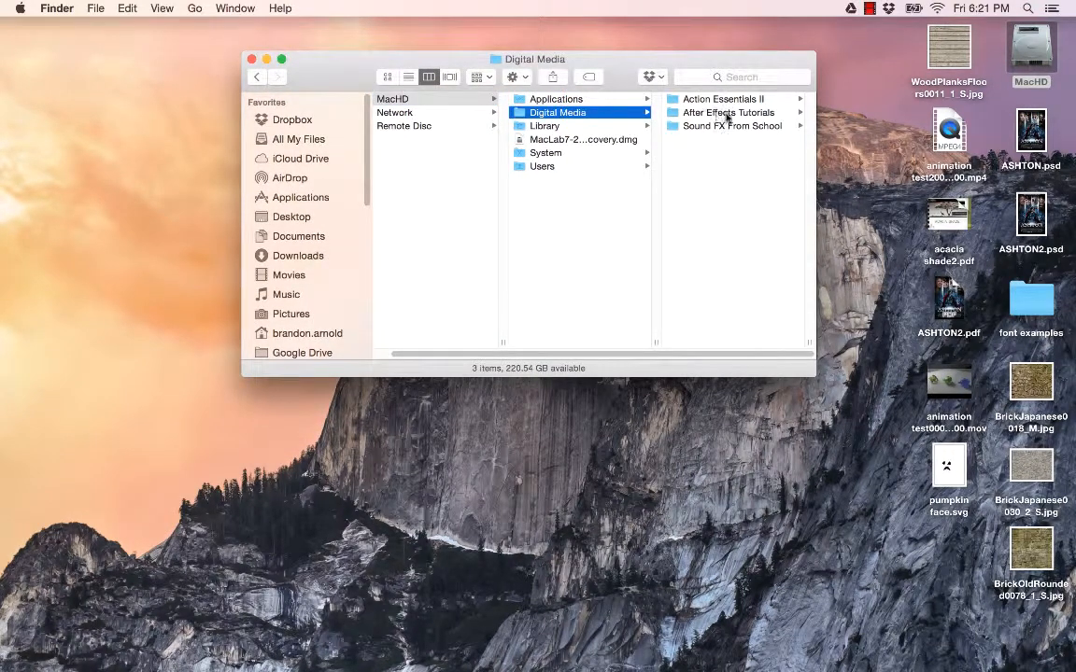
pyautogui.click(718, 127)
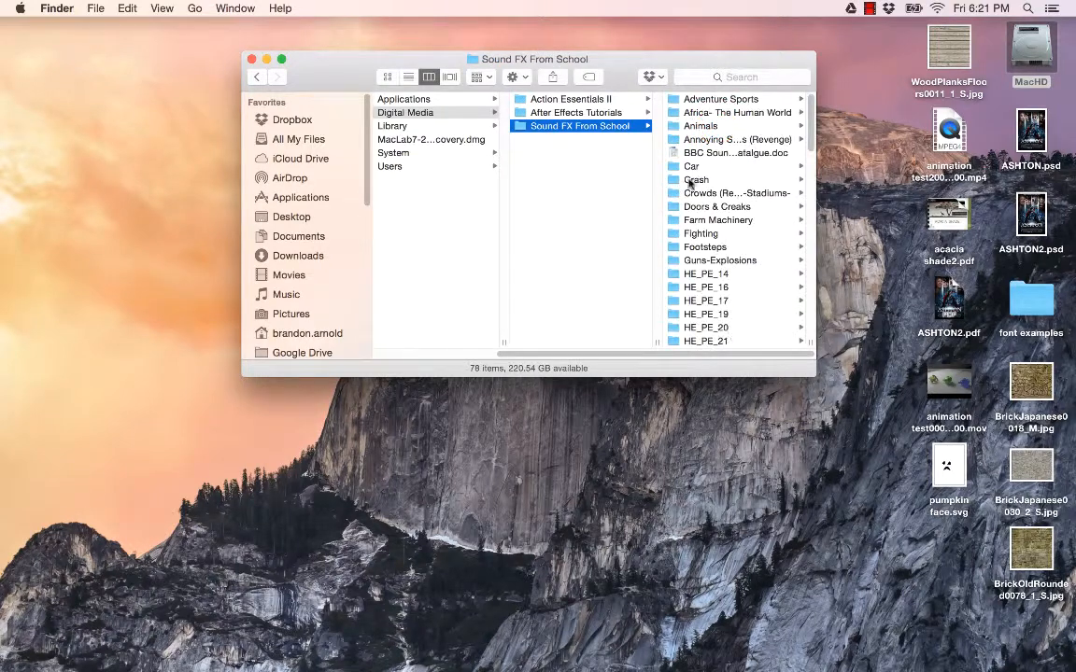
# Look through the Sound FX From School folder, then search This Mac for "ambien" with a wider file name column
pyautogui.scroll(-15, 720, 207)
pyautogui.scroll(15, 725, 208)
pyautogui.scroll(-10, 725, 208)
pyautogui.scroll(-5, 726, 208)
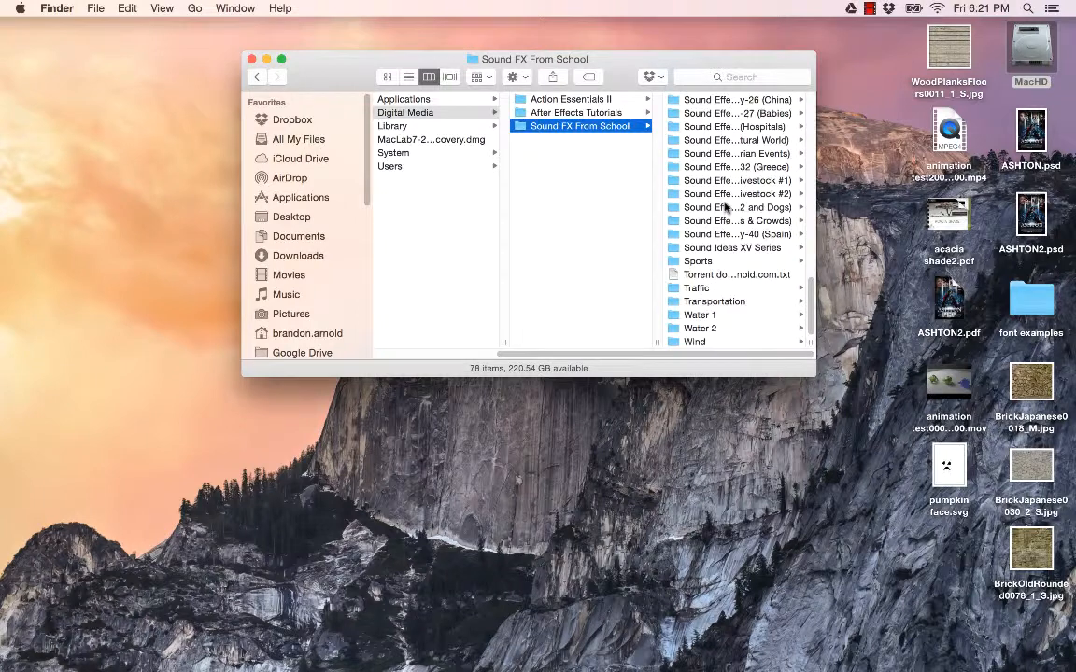
pyautogui.scroll(15, 724, 198)
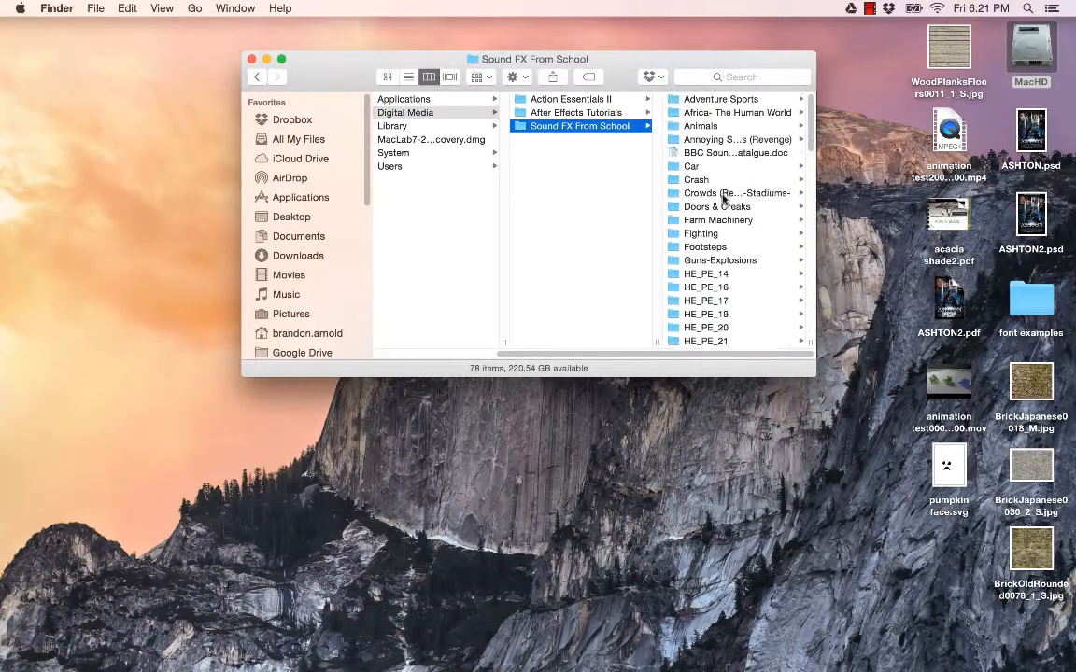
pyautogui.click(748, 75)
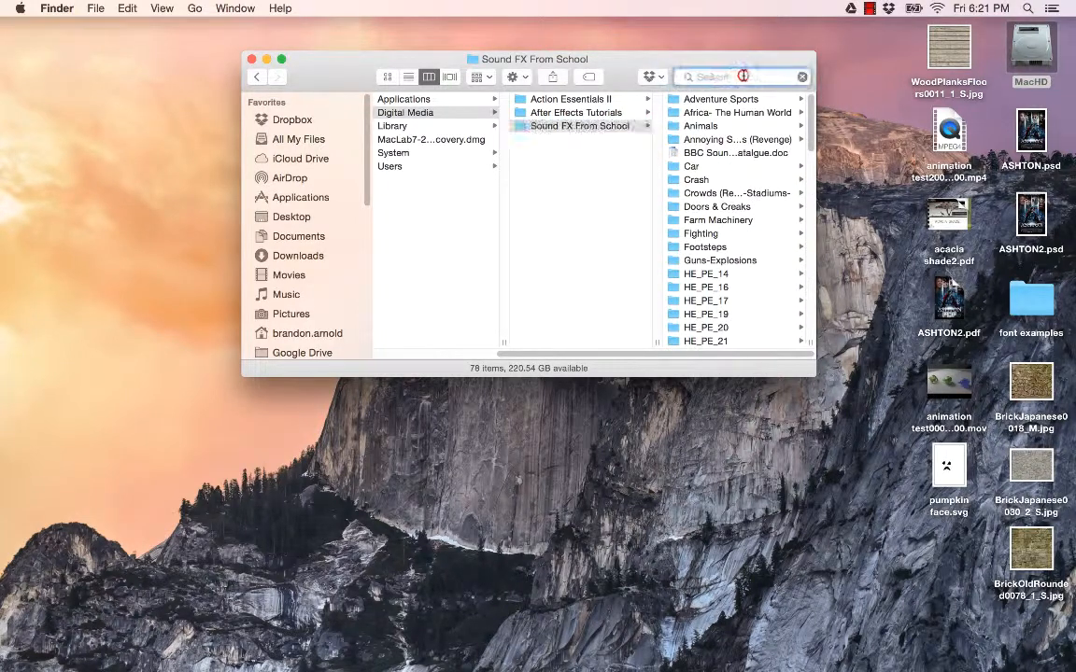
pyautogui.write('ambien')
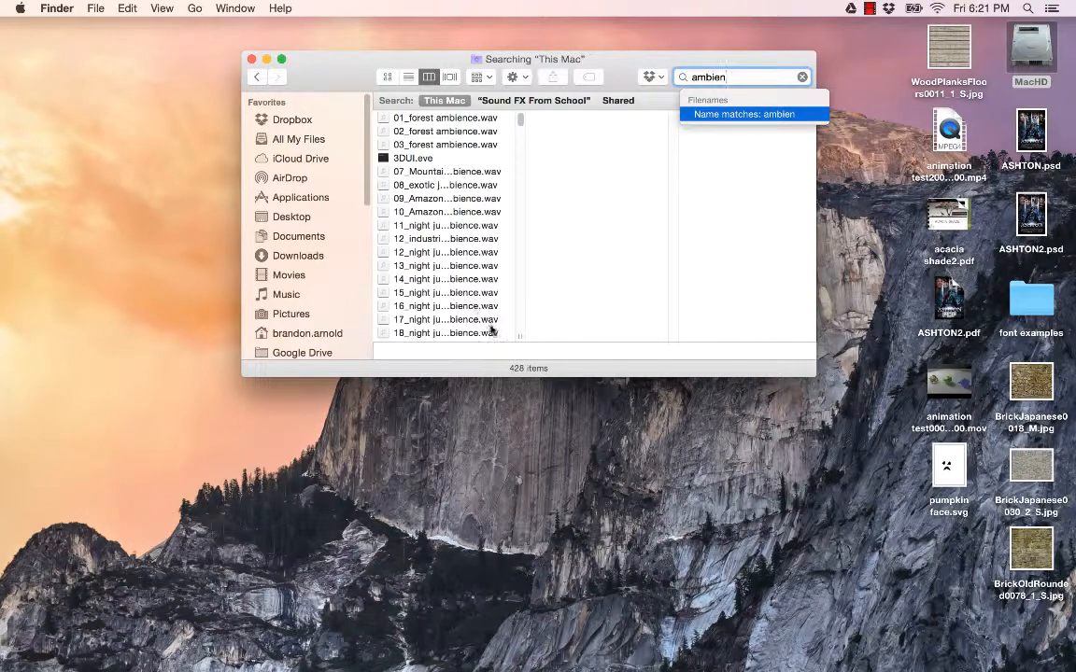
pyautogui.moveTo(518, 334); pyautogui.dragTo(606, 331)
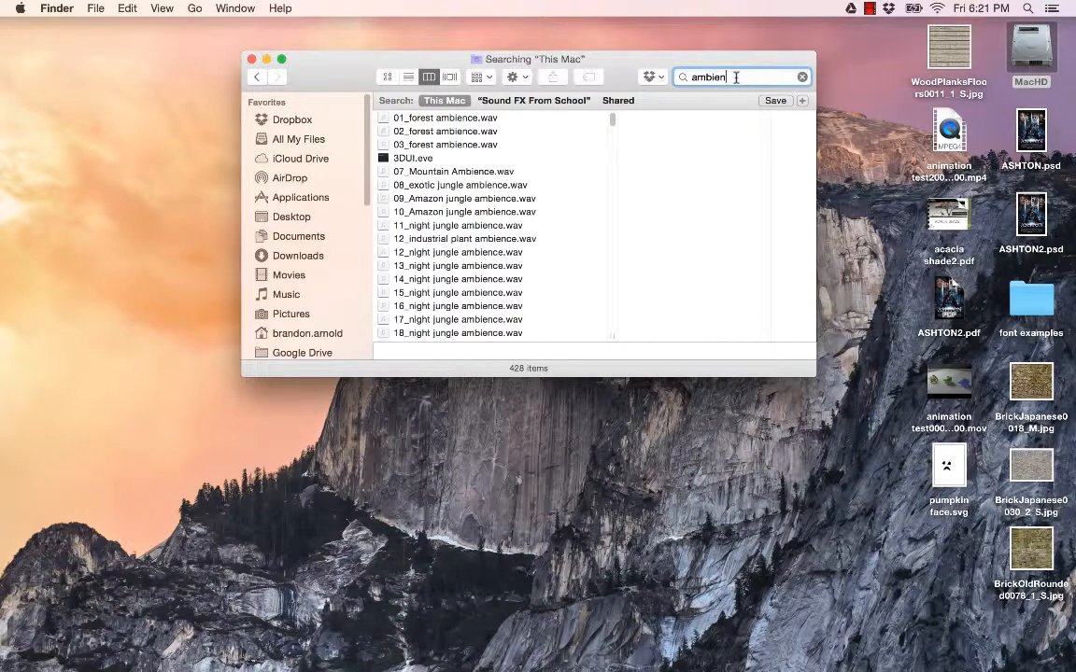
# Try the search terms "ambient" and "ambience", and restore the search for "ambien"
pyautogui.write('t')
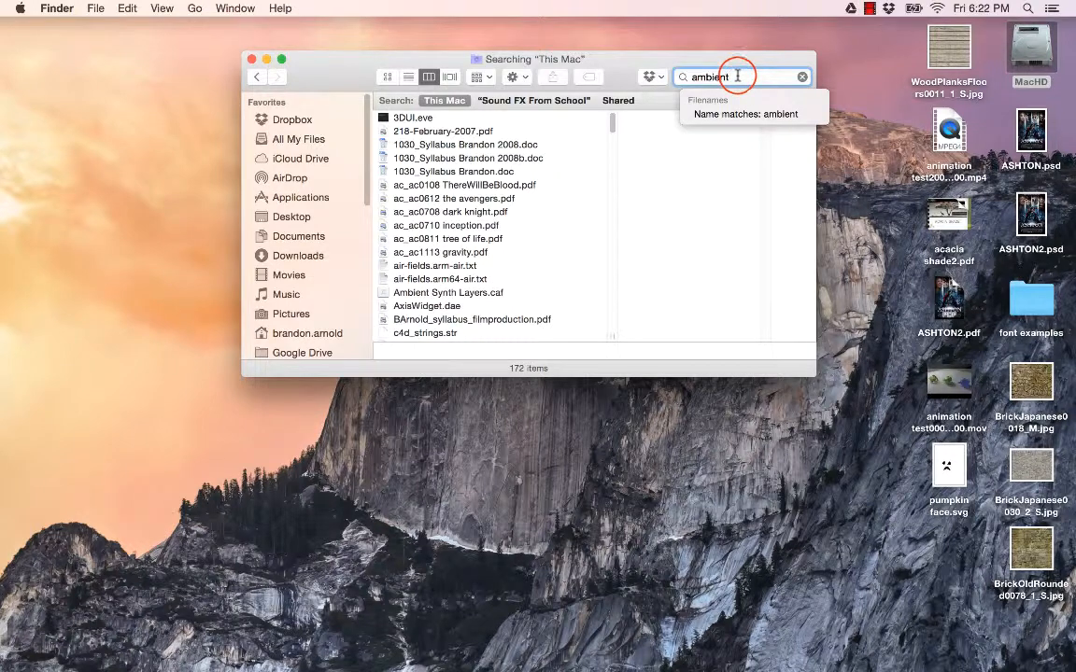
pyautogui.press('BackSpace')
pyautogui.write('ce')
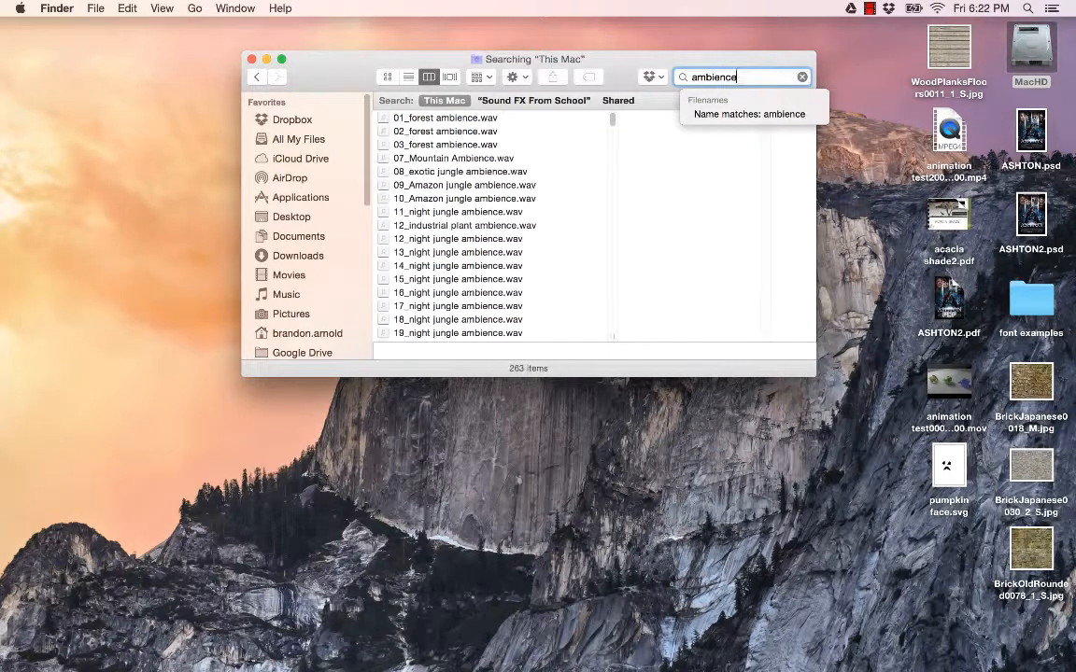
pyautogui.press('BackSpace')
pyautogui.press('BackSpace')
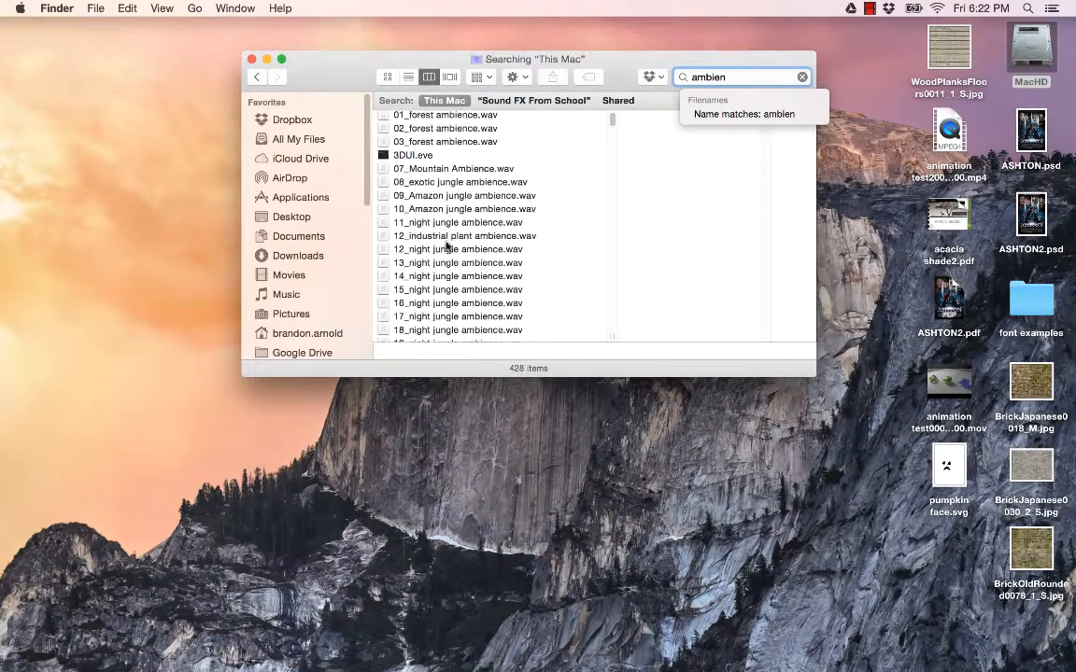
# Preview the sound 17_night jungle ambience.wav from the search results
pyautogui.scroll(-3, 449, 257)
pyautogui.scroll(-5, 449, 229)
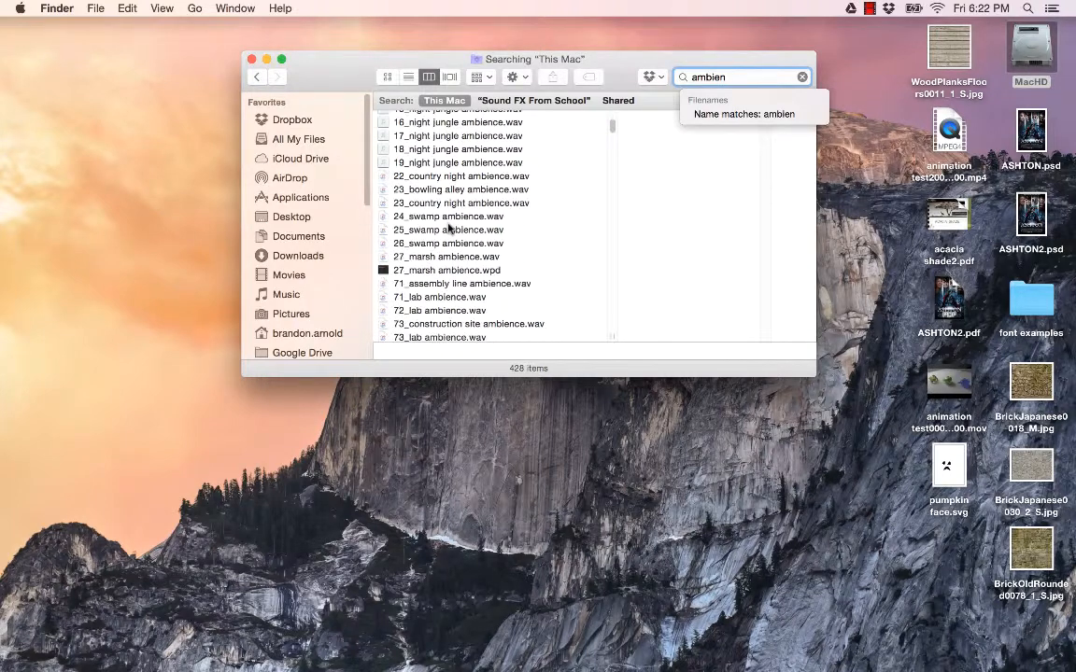
pyautogui.scroll(1, 465, 165)
pyautogui.click(471, 157)
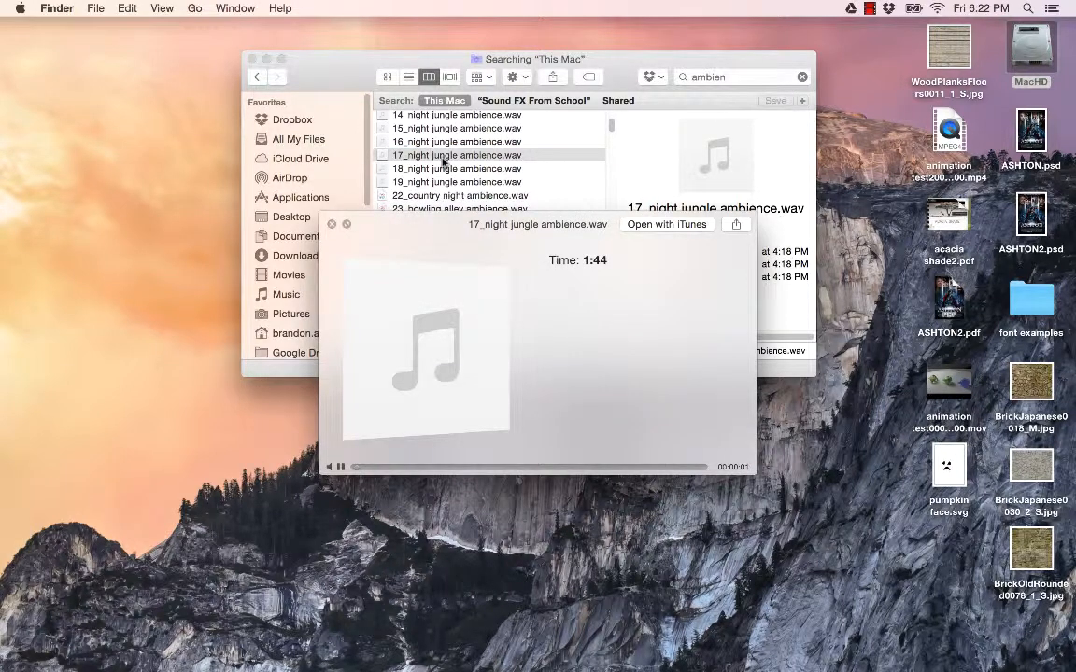
# End the sound preview, bring up Final Cut Pro in a smaller window and arrange the Finder search results beside it
pyautogui.press('space')
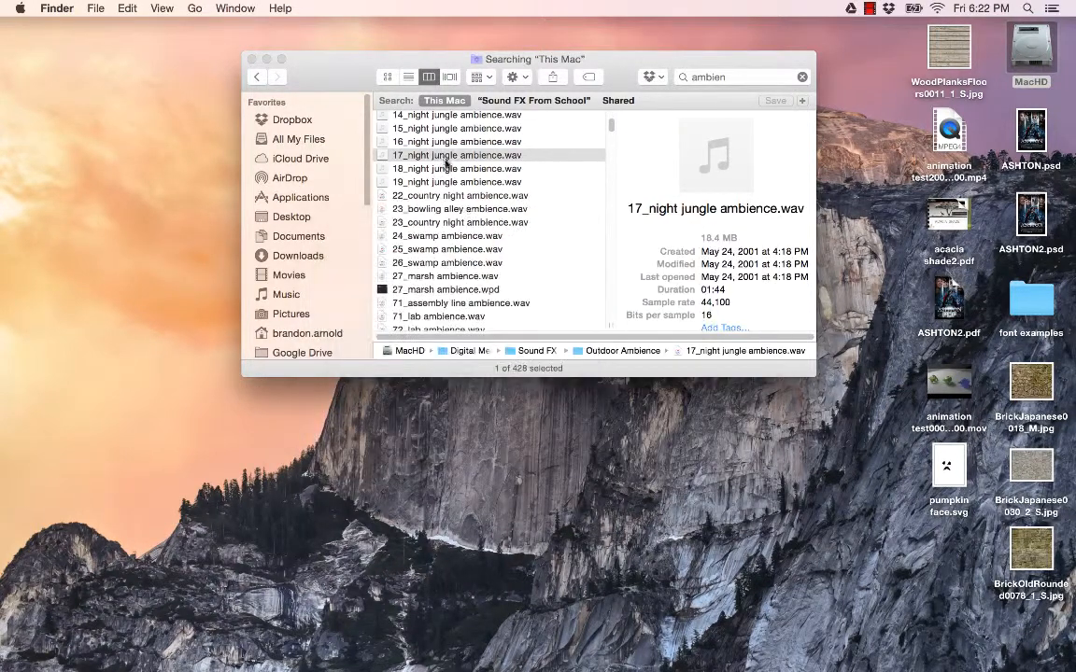
pyautogui.scroll(-2, 495, 216)
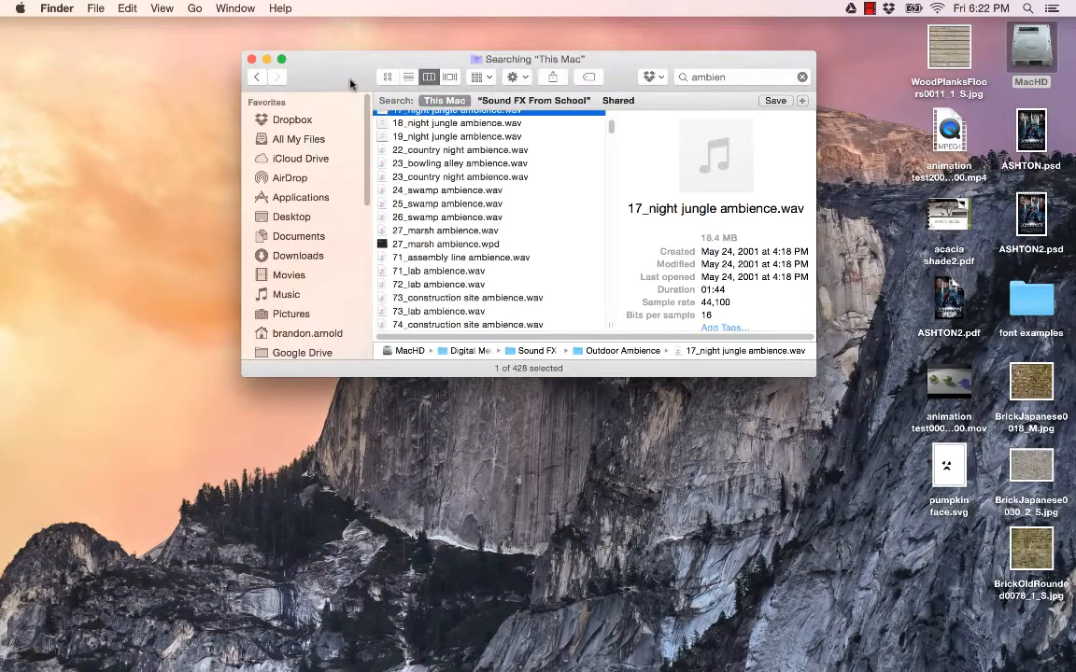
pyautogui.moveTo(345, 79); pyautogui.dragTo(741, 145)
pyautogui.moveTo(603, 654)
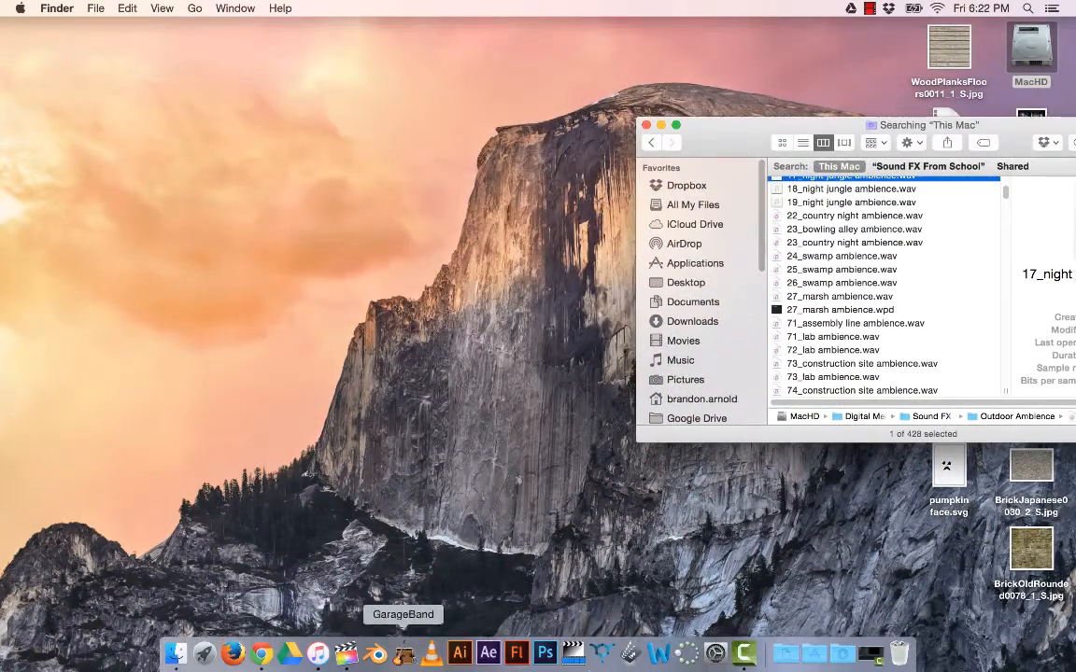
pyautogui.click(346, 654)
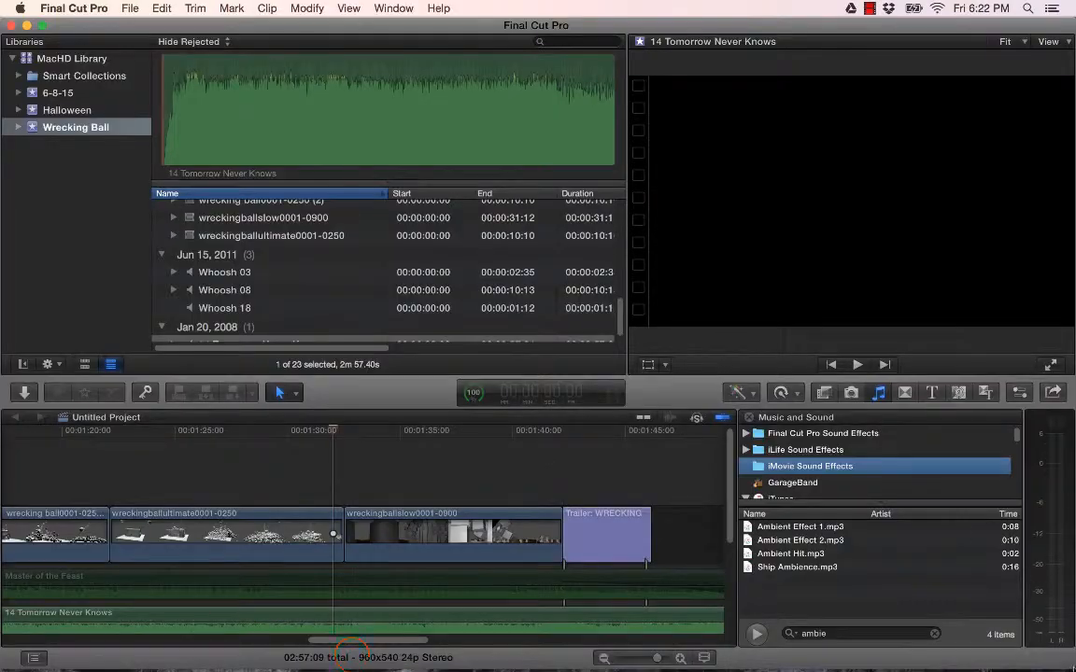
pyautogui.moveTo(964, 615); pyautogui.dragTo(955, 608)
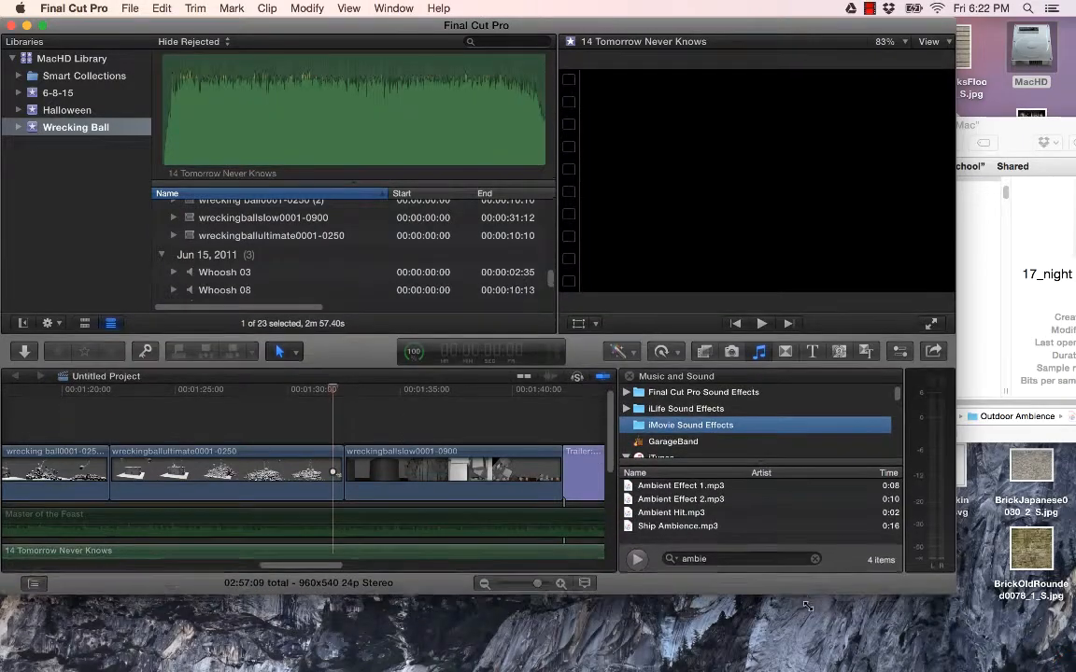
pyautogui.moveTo(1000, 125); pyautogui.dragTo(1056, 120)
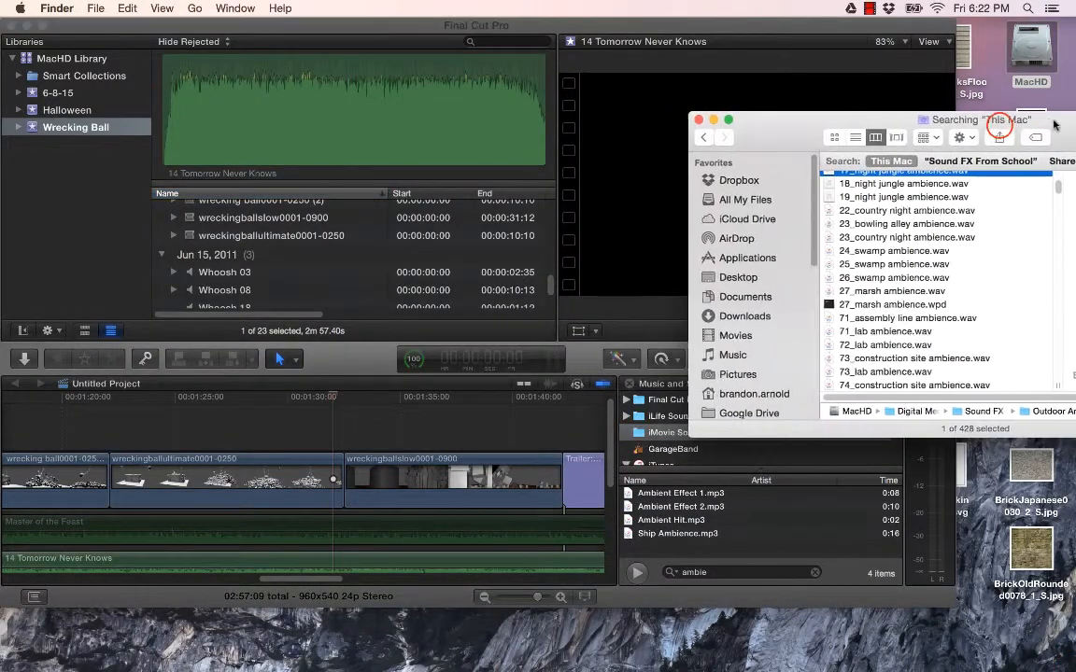
pyautogui.scroll(3, 897, 247)
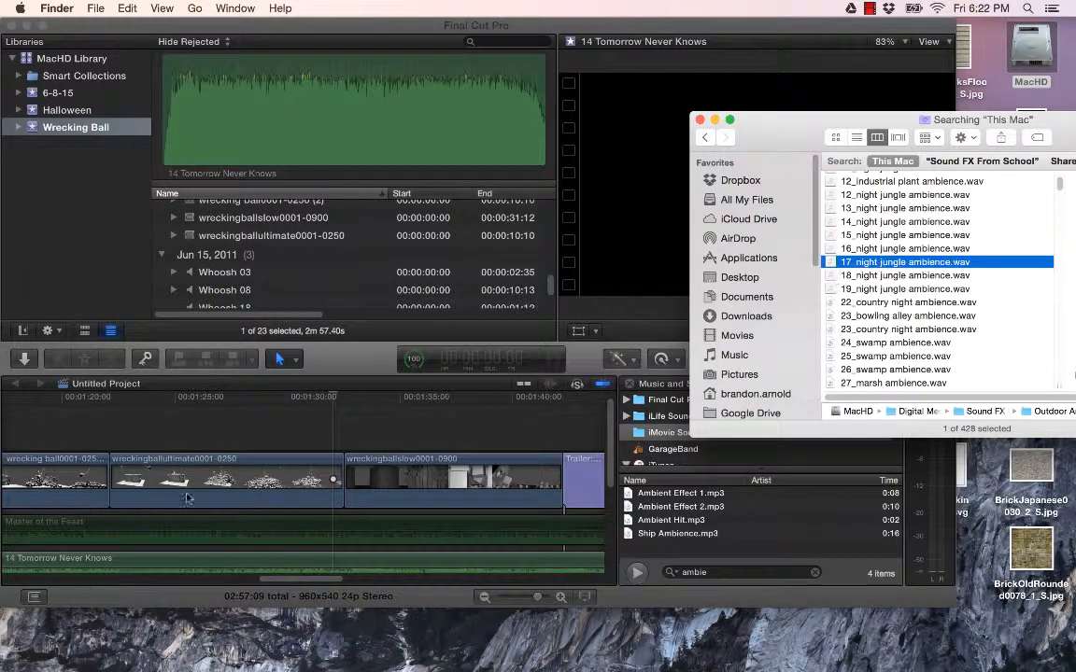
# Switch to Final Cut Pro and open the Halloween v1 project from the Halloween event in the timeline
pyautogui.click(154, 422)
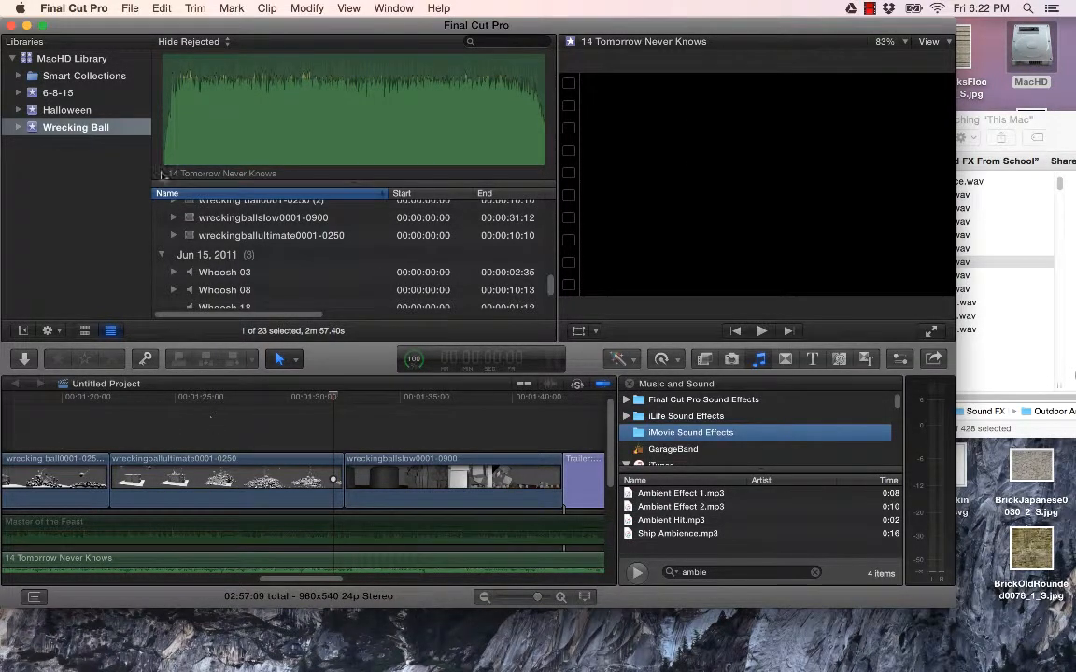
pyautogui.click(65, 110)
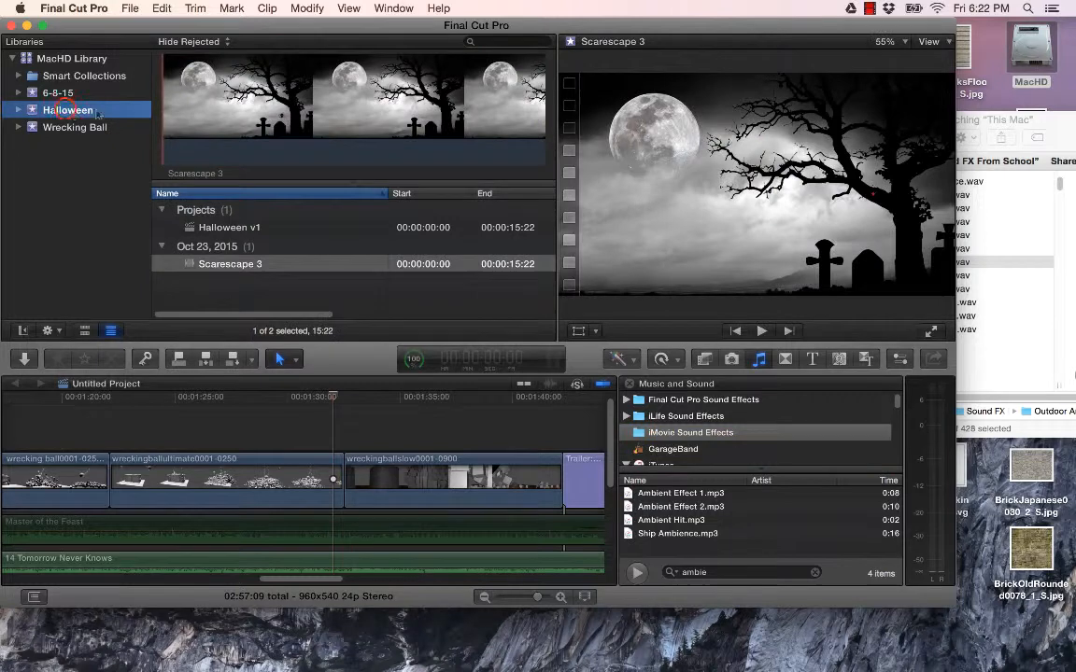
pyautogui.doubleClick(224, 229)
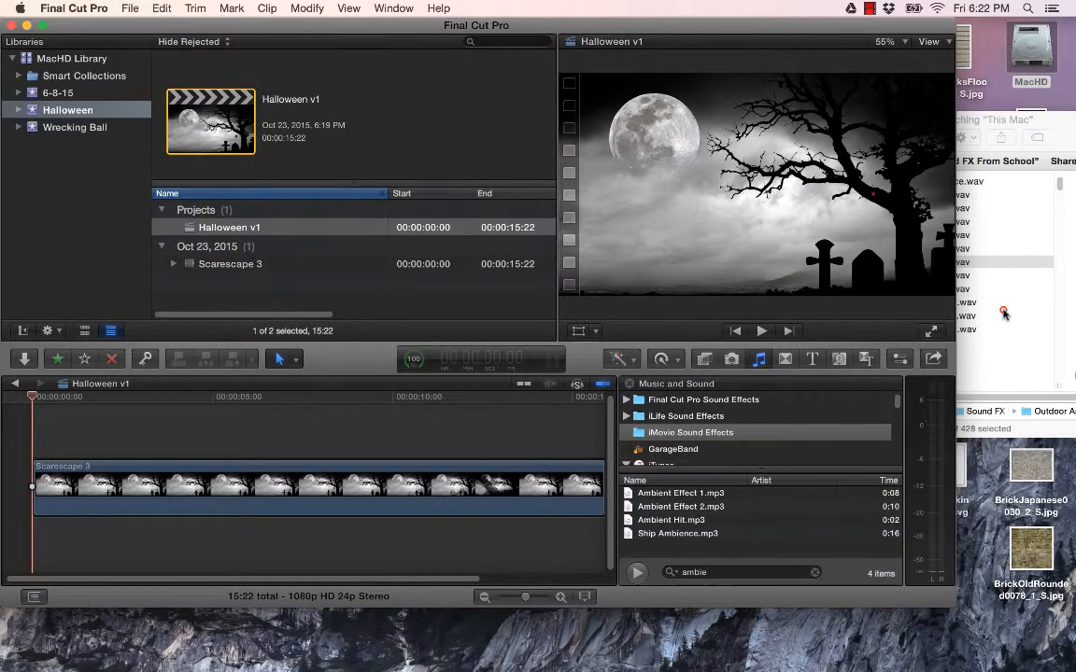
# Add 17_night jungle ambience.wav from Finder beneath the Scarescape 3 clip at the timeline's start and play back the opening
pyautogui.press('super+Tab')
pyautogui.moveTo(890, 263); pyautogui.dragTo(34, 535)
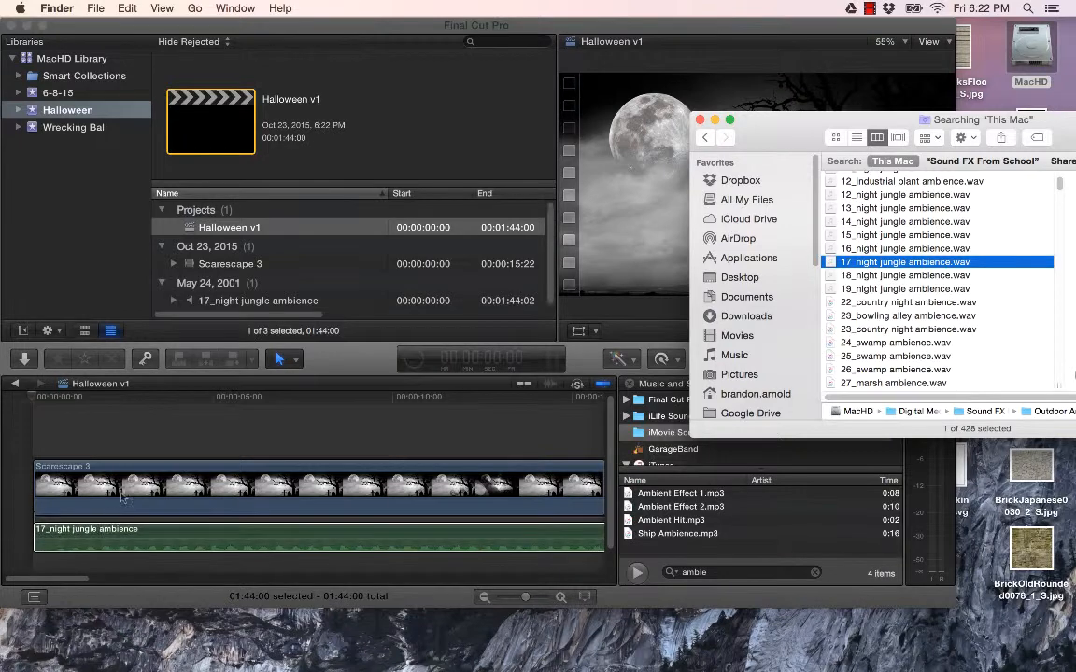
pyautogui.click(45, 402)
pyautogui.press('space')
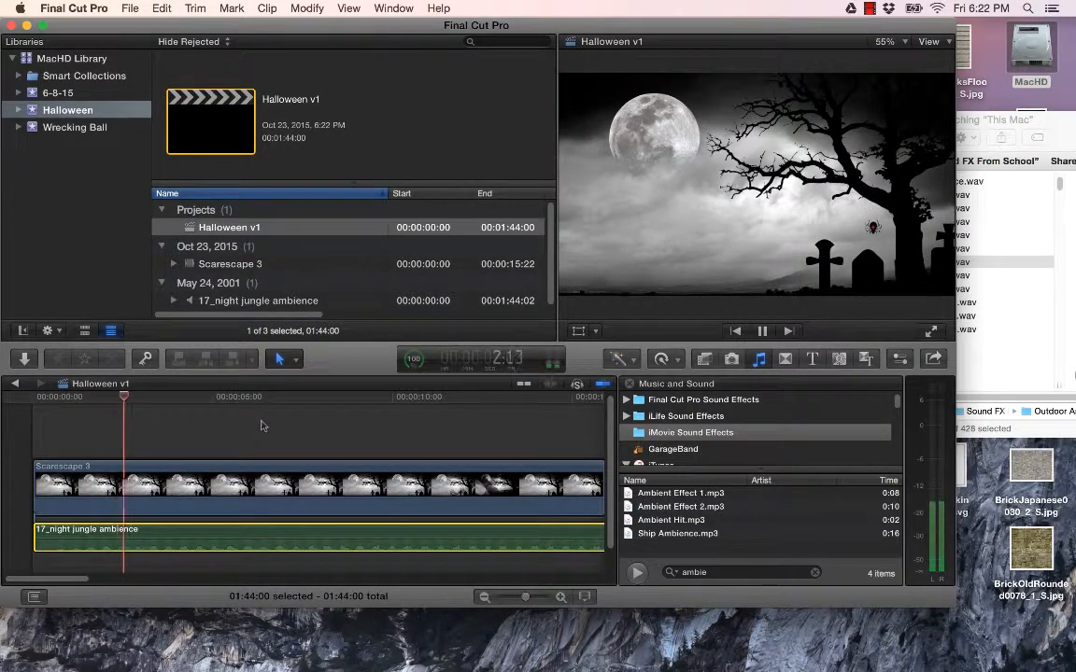
pyautogui.press('space')
# Switch to Finder, move its window fully into view and search This Mac for files whose names match "ghost"
pyautogui.click(970, 320)
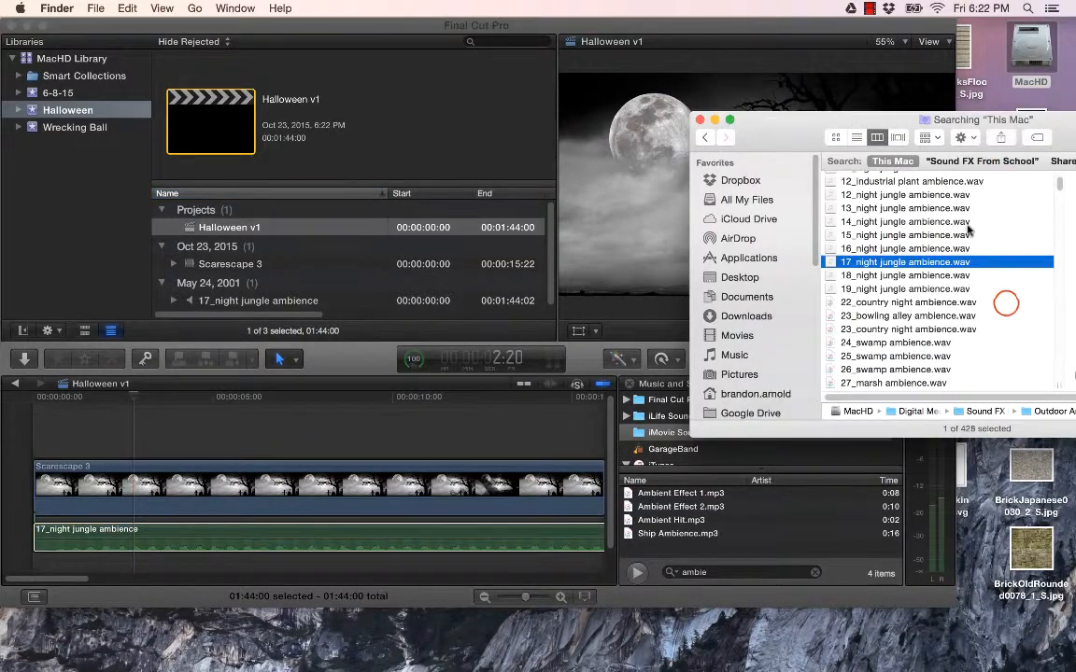
pyautogui.moveTo(1053, 119); pyautogui.dragTo(786, 84)
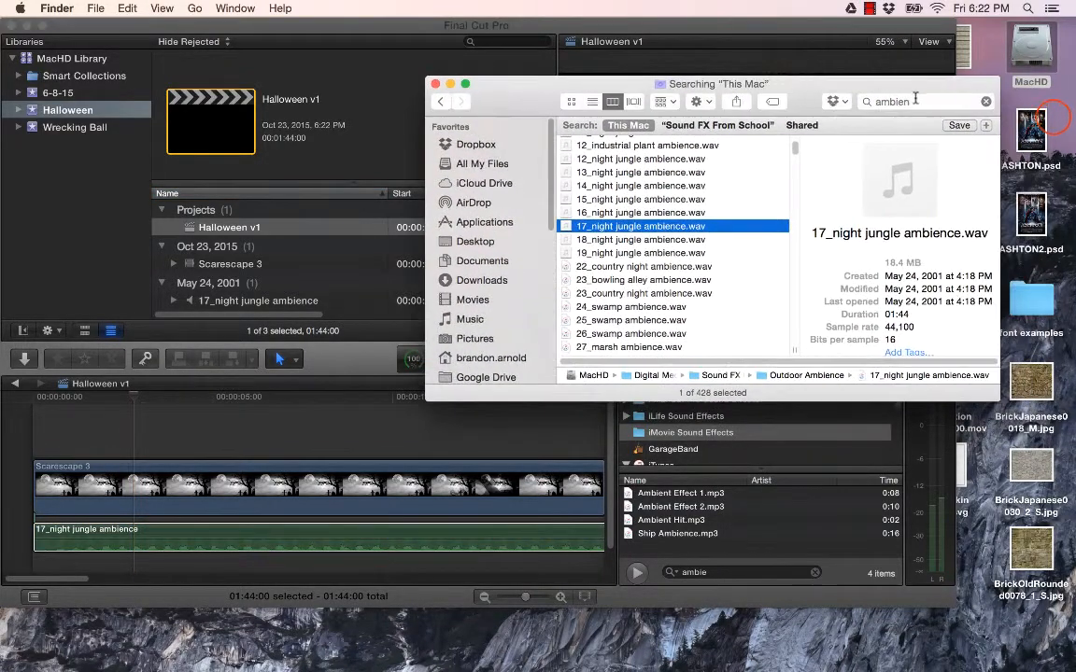
pyautogui.click(918, 101)
pyautogui.doubleClick(918, 101)
pyautogui.write('ghost')
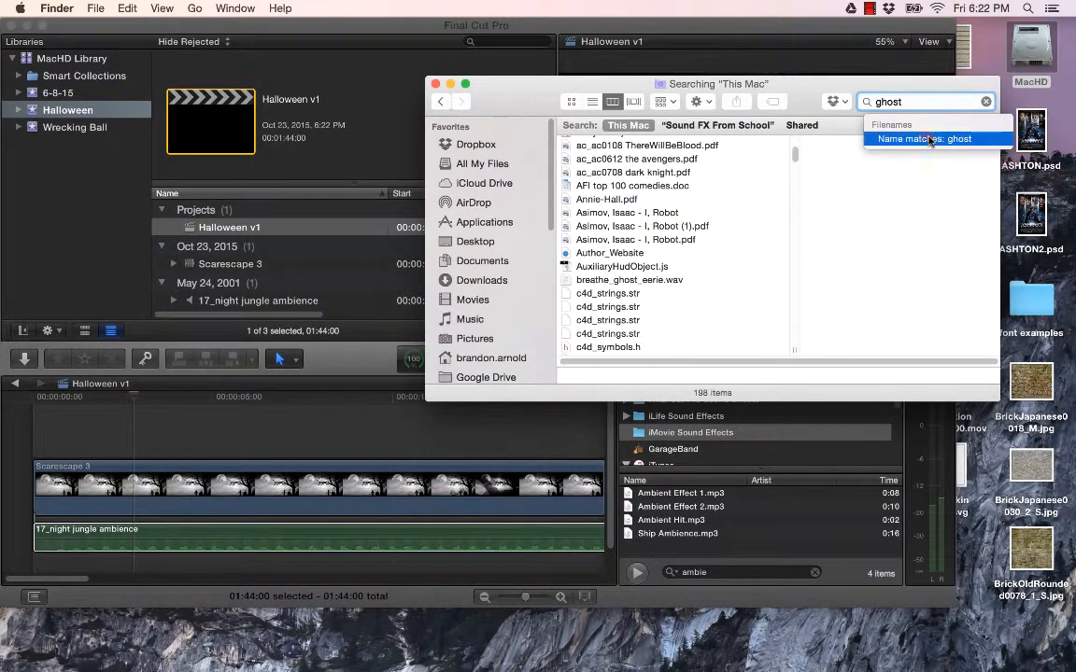
pyautogui.click(924, 138)
pyautogui.scroll(3, 615, 195)
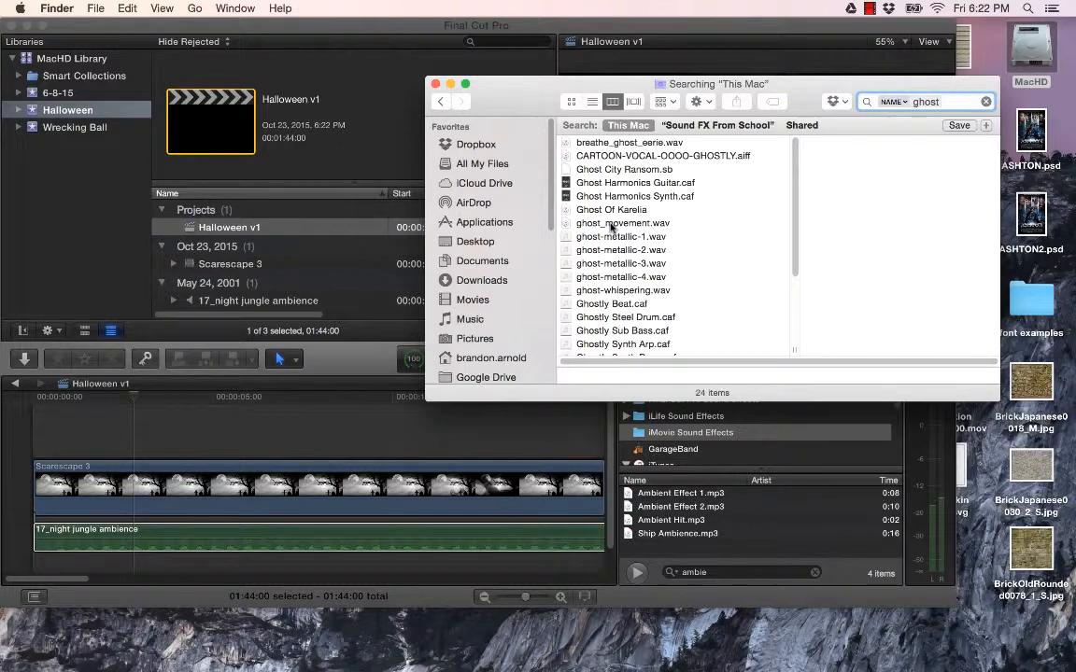
# Preview ghost_movement.wav and add it above the Scarescape 3 clip at about 11 seconds in the timeline
pyautogui.click(612, 224)
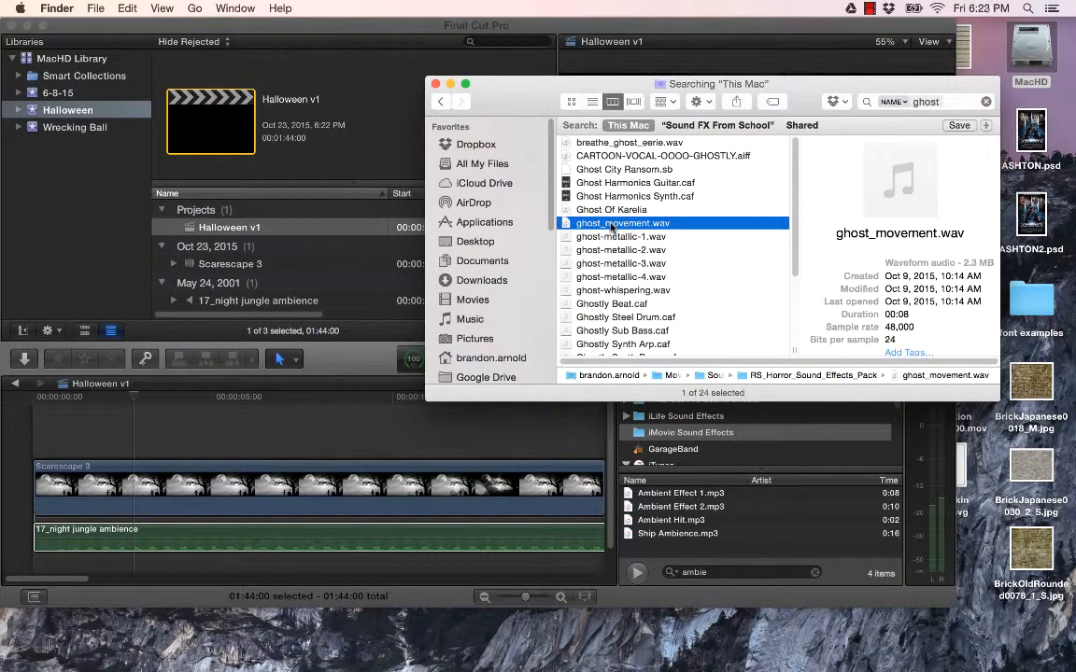
pyautogui.press('space')
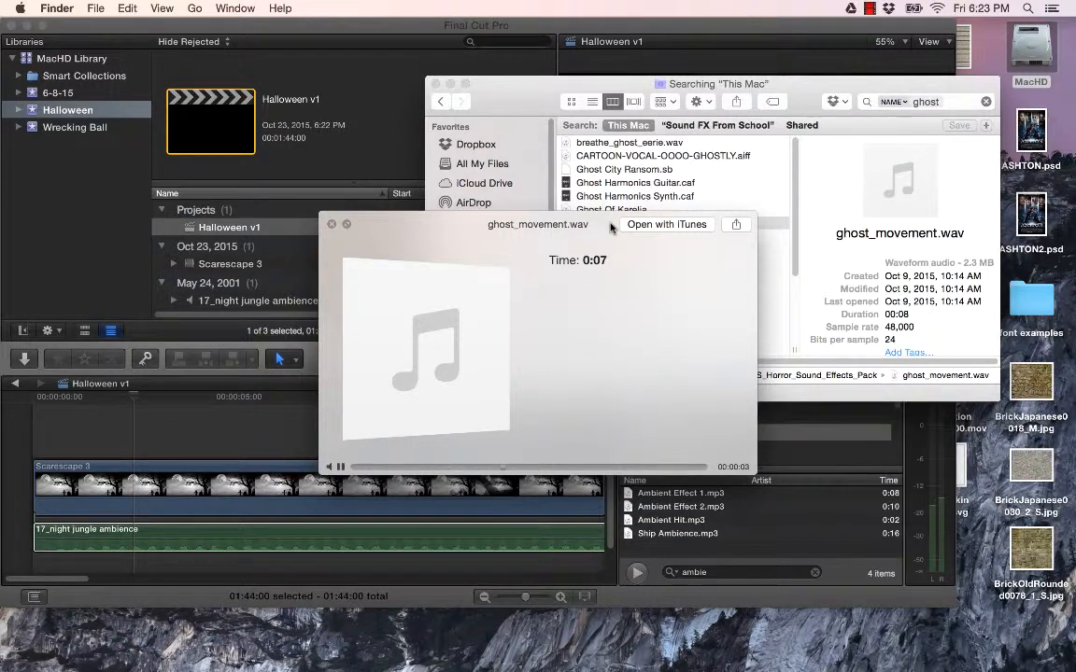
pyautogui.press('space')
pyautogui.moveTo(621, 227); pyautogui.dragTo(447, 439)
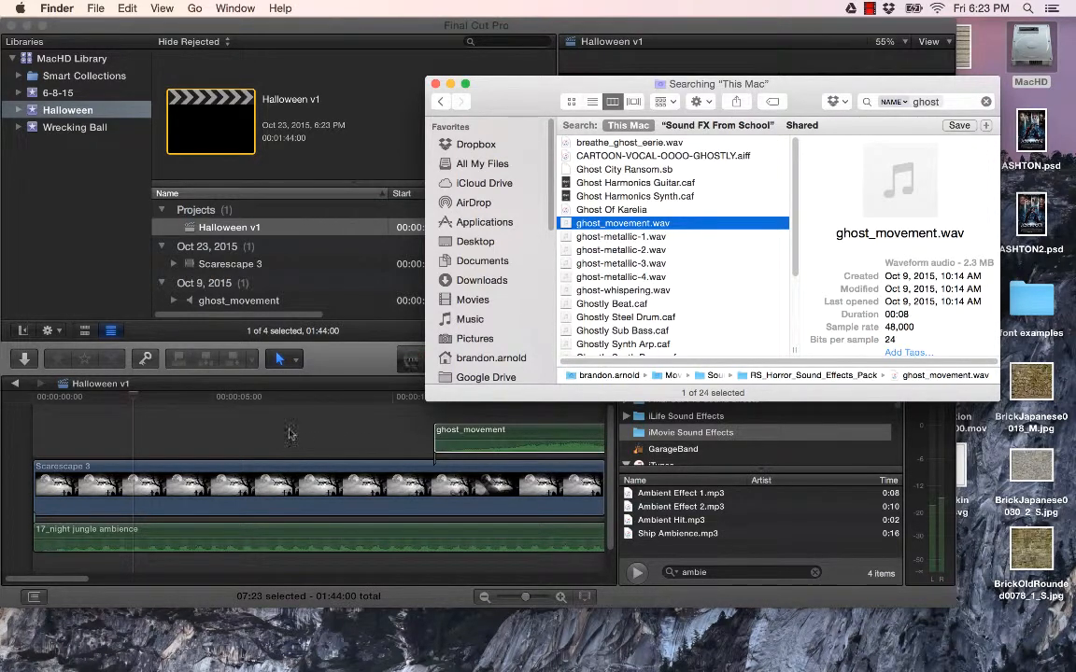
# Search This Mac in Finder for files whose names match "spider"
pyautogui.scroll(-3, 644, 190)
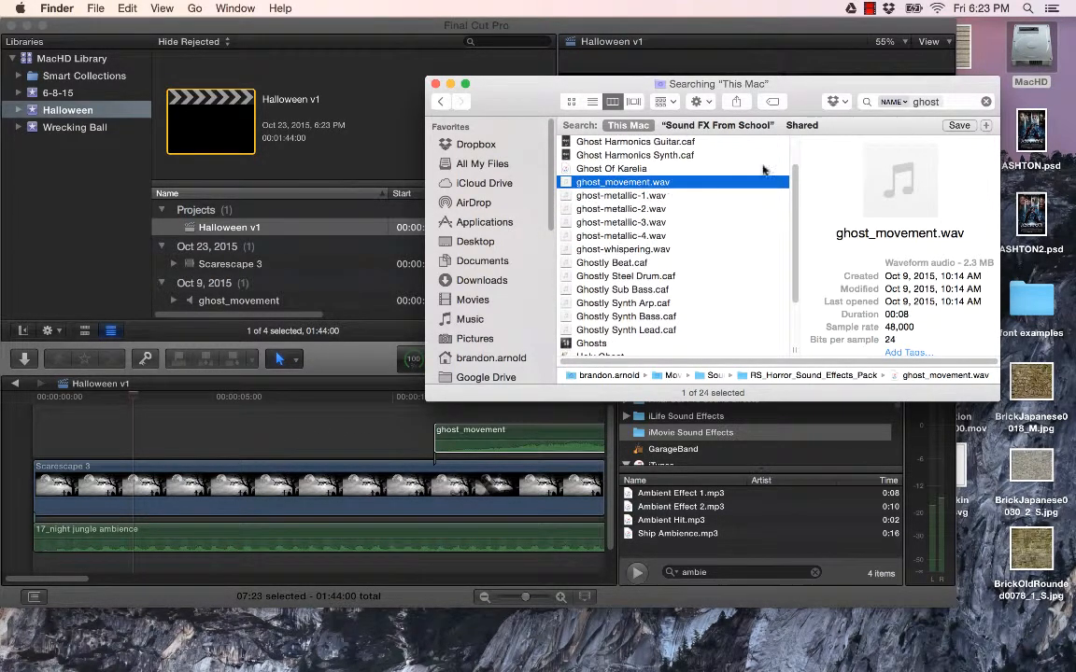
pyautogui.click(962, 102)
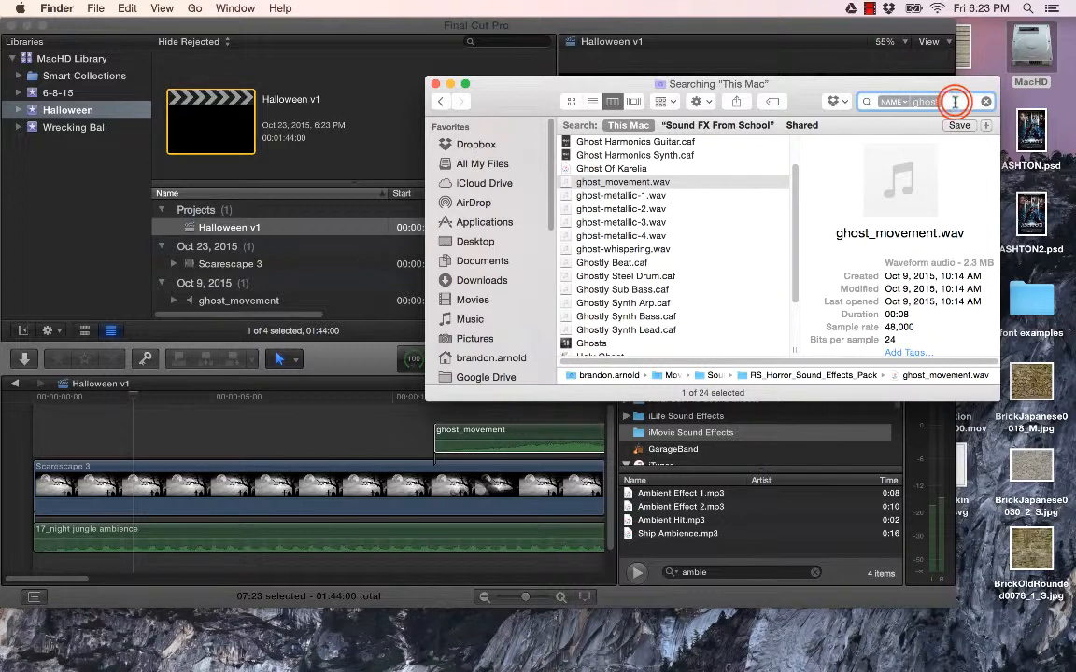
pyautogui.write('spider')
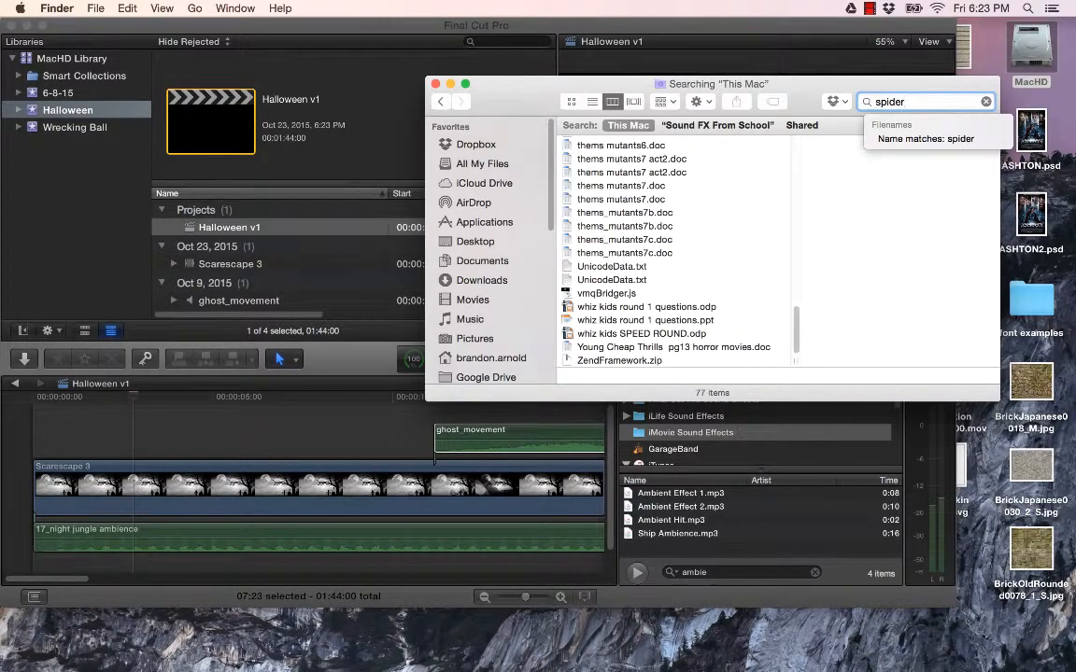
pyautogui.click(942, 138)
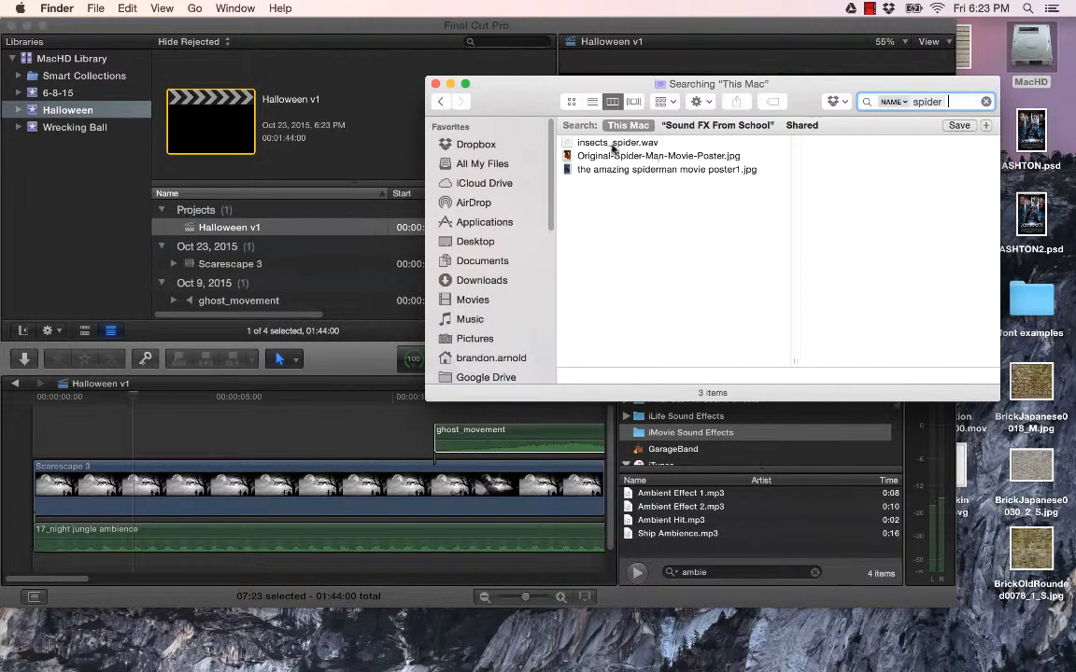
# Preview insects_spider.wav and add it above the Scarescape 3 clip at about 8 seconds, ahead of the ghost_movement clip
pyautogui.click(608, 142)
pyautogui.press('space')
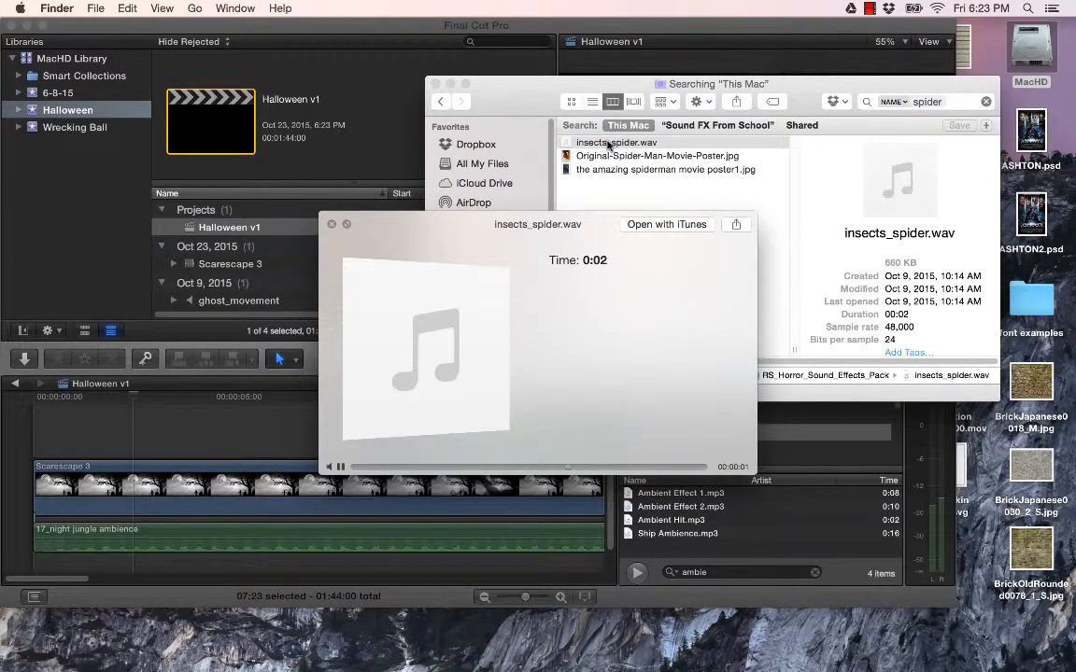
pyautogui.press('space')
pyautogui.moveTo(598, 142); pyautogui.dragTo(332, 431)
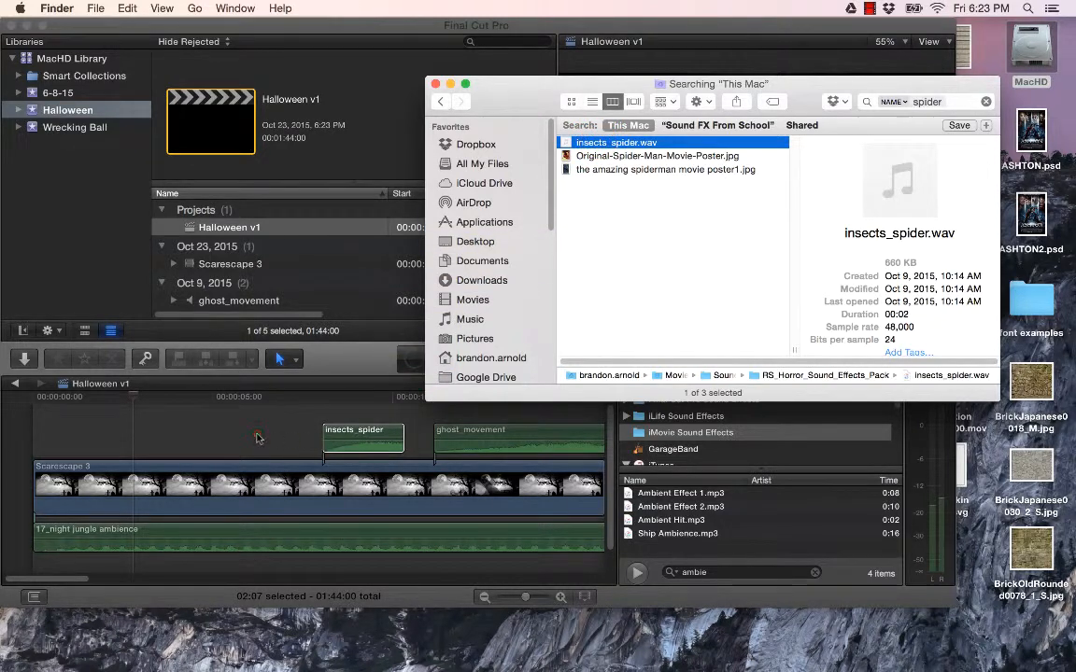
# Switch to Final Cut Pro, move the insects_spider clip to about 2 seconds and start the ghost_movement clip at 10:05
pyautogui.click(258, 438)
pyautogui.click(307, 397)
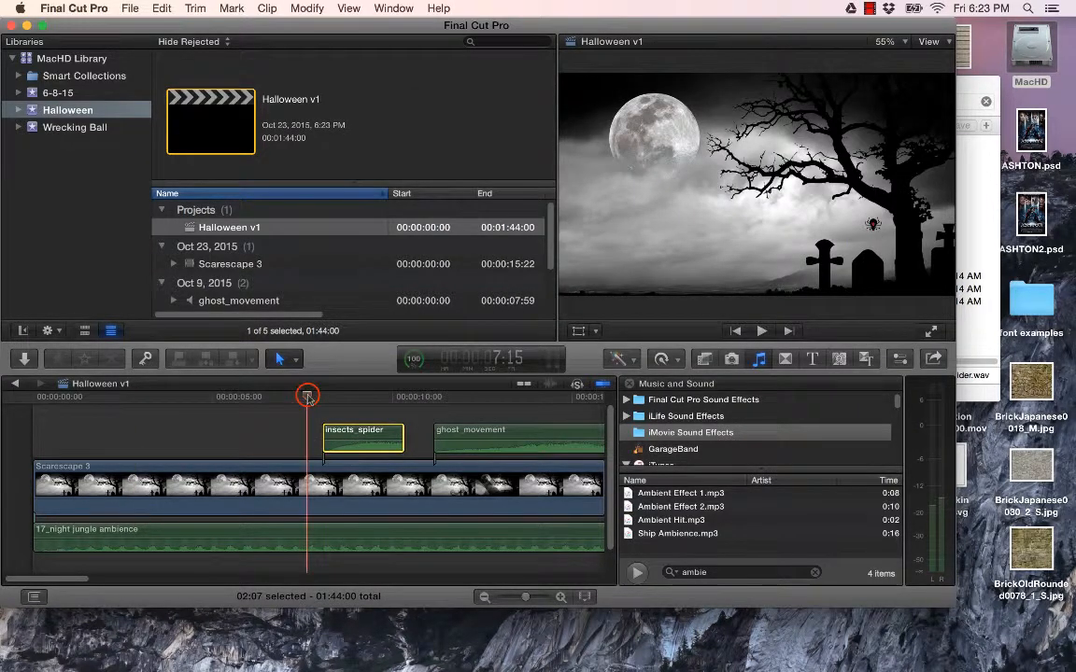
pyautogui.moveTo(209, 397); pyautogui.dragTo(94, 397)
pyautogui.moveTo(364, 434); pyautogui.dragTo(138, 434)
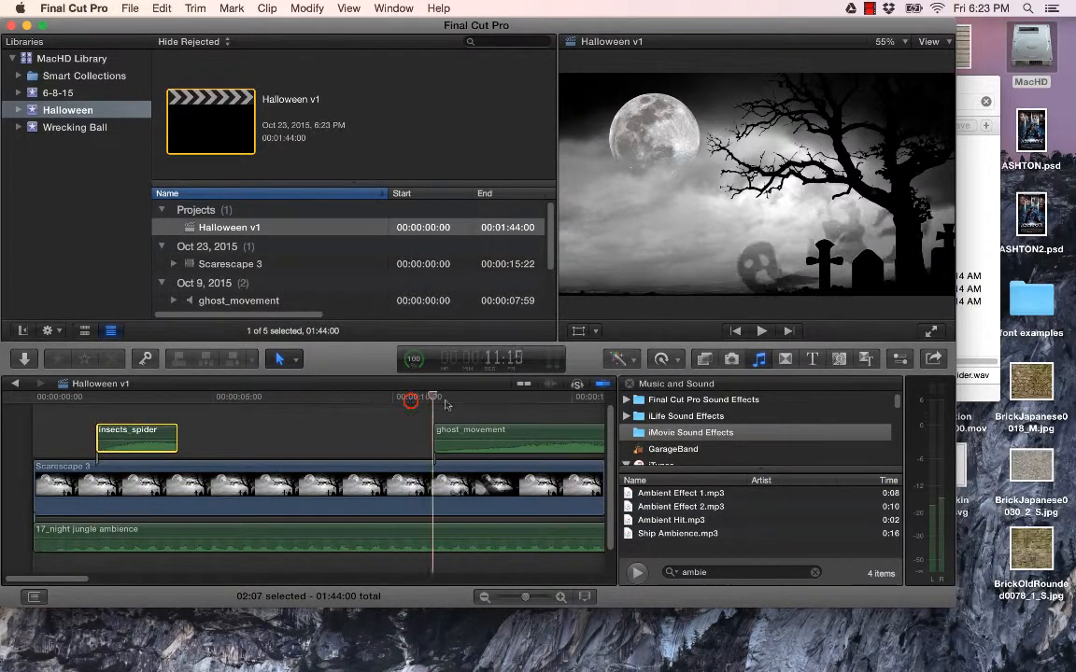
pyautogui.click(399, 399)
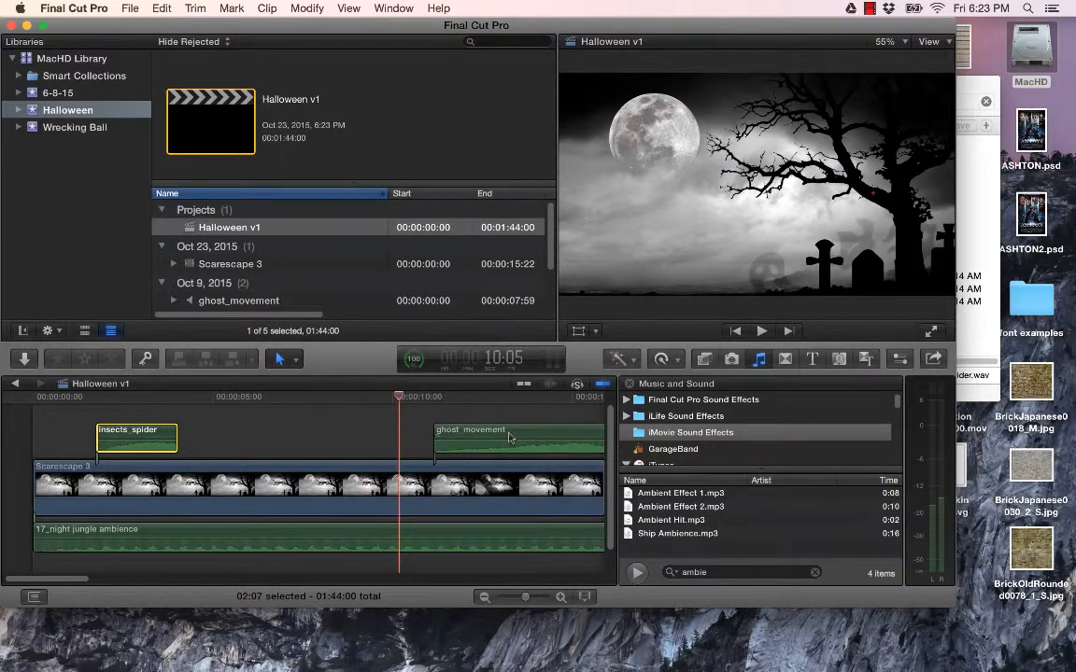
pyautogui.moveTo(477, 434); pyautogui.dragTo(443, 431)
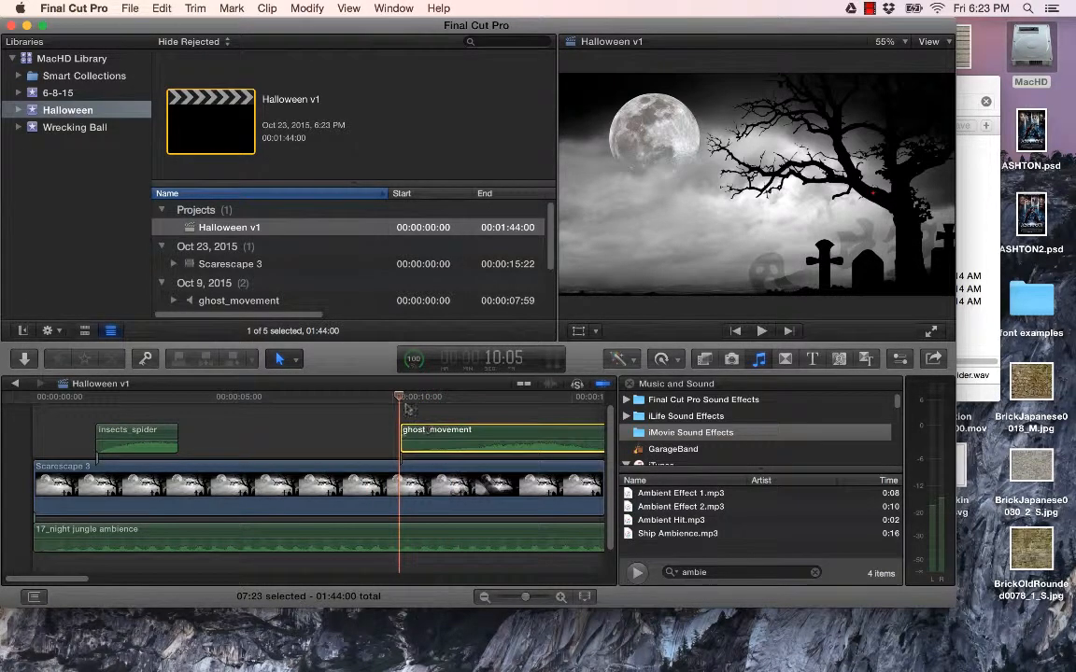
# Play back the Halloween v1 timeline from the beginning past the insects_spider sound
pyautogui.moveTo(398, 396); pyautogui.dragTo(35, 386)
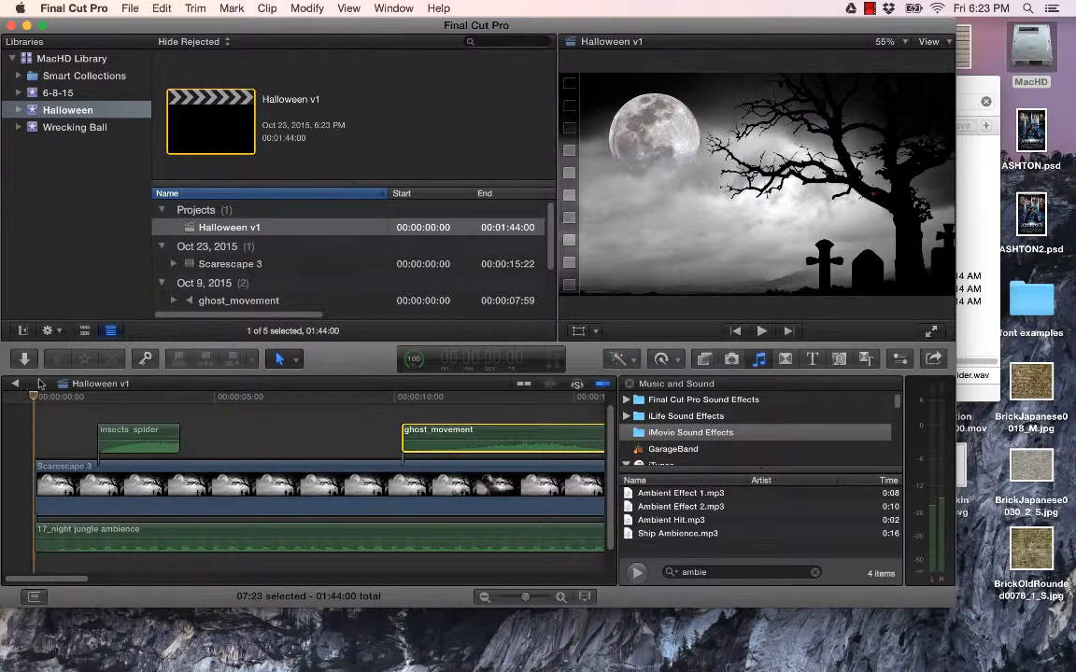
pyautogui.press('space')
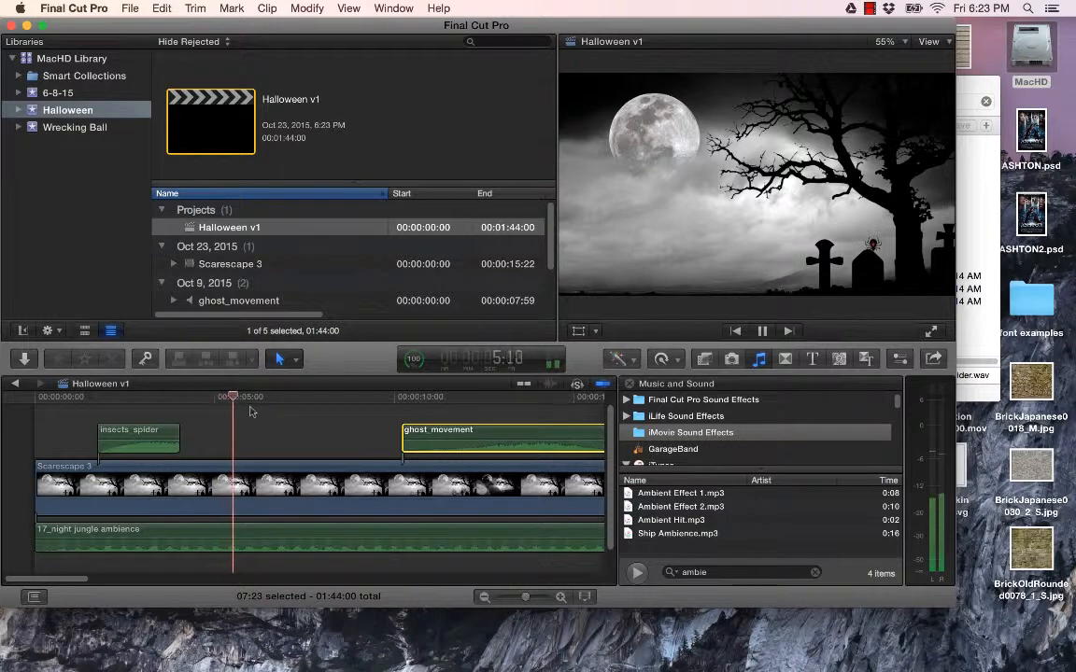
pyautogui.press('space')
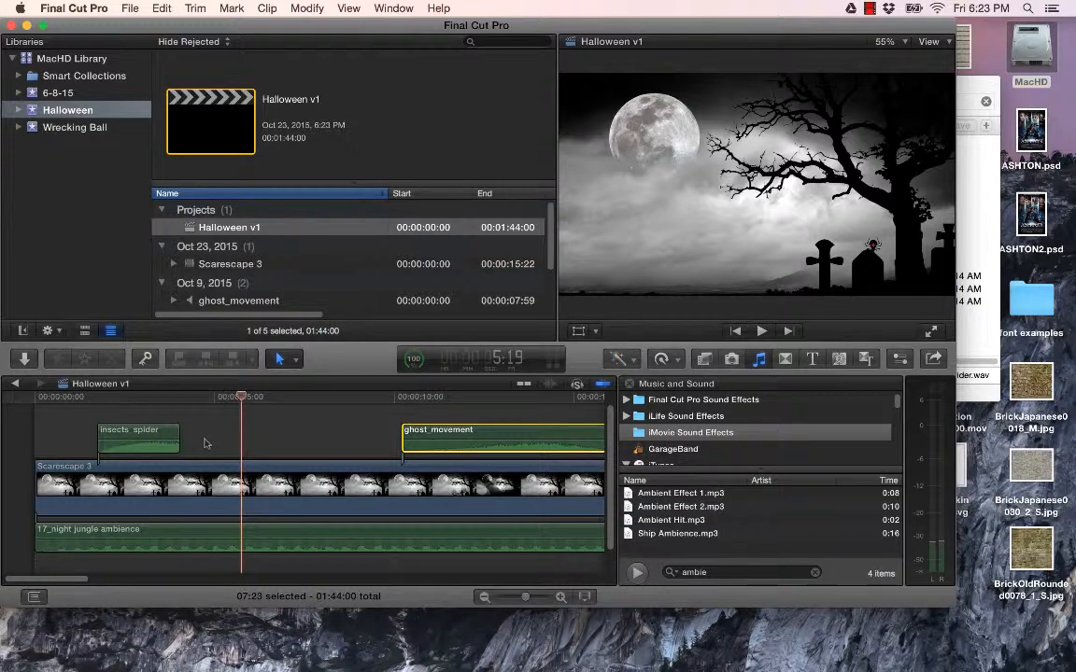
# Lower the audio volume of the insects_spider clip in the timeline
pyautogui.click(212, 546)
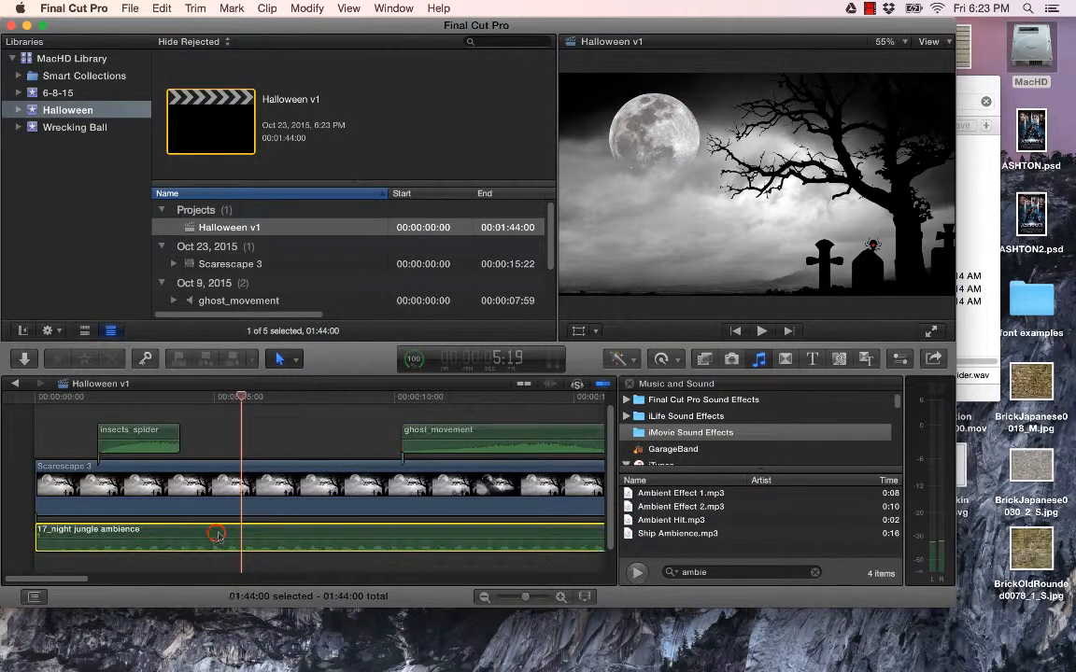
pyautogui.click(142, 427)
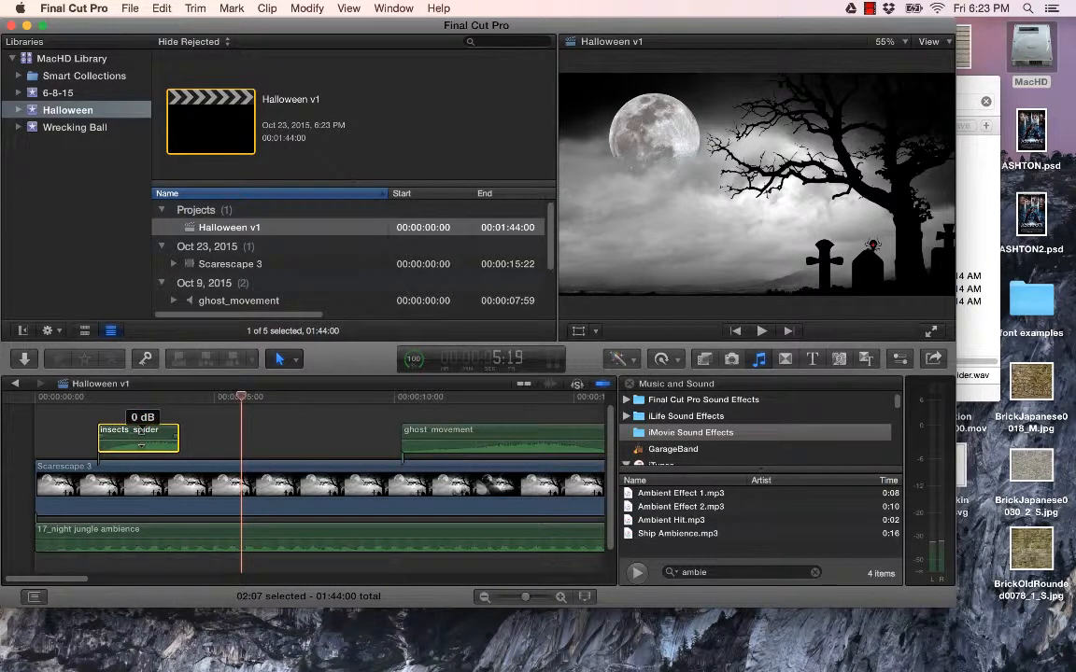
pyautogui.moveTo(140, 439); pyautogui.dragTo(152, 446)
pyautogui.moveTo(147, 442)
pyautogui.mouseDown()
pyautogui.moveTo(147, 431)
pyautogui.moveTo(147, 444)
pyautogui.mouseUp()
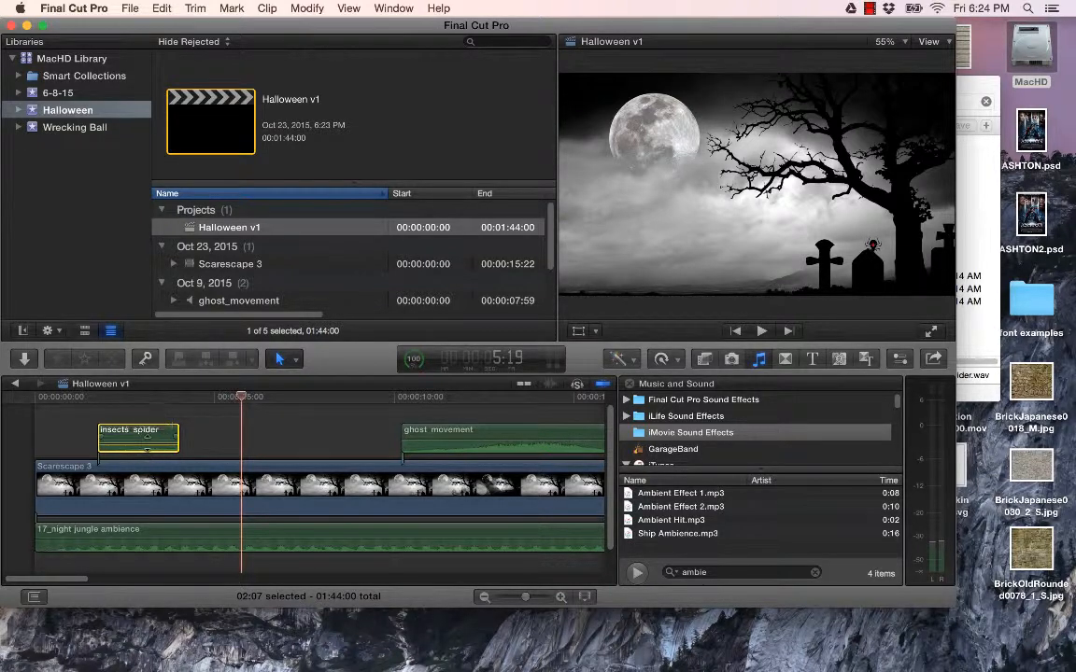
# Play back the timeline from about 1 second past the insects_spider clip to check its lowered volume
pyautogui.click(84, 399)
pyautogui.press('space')
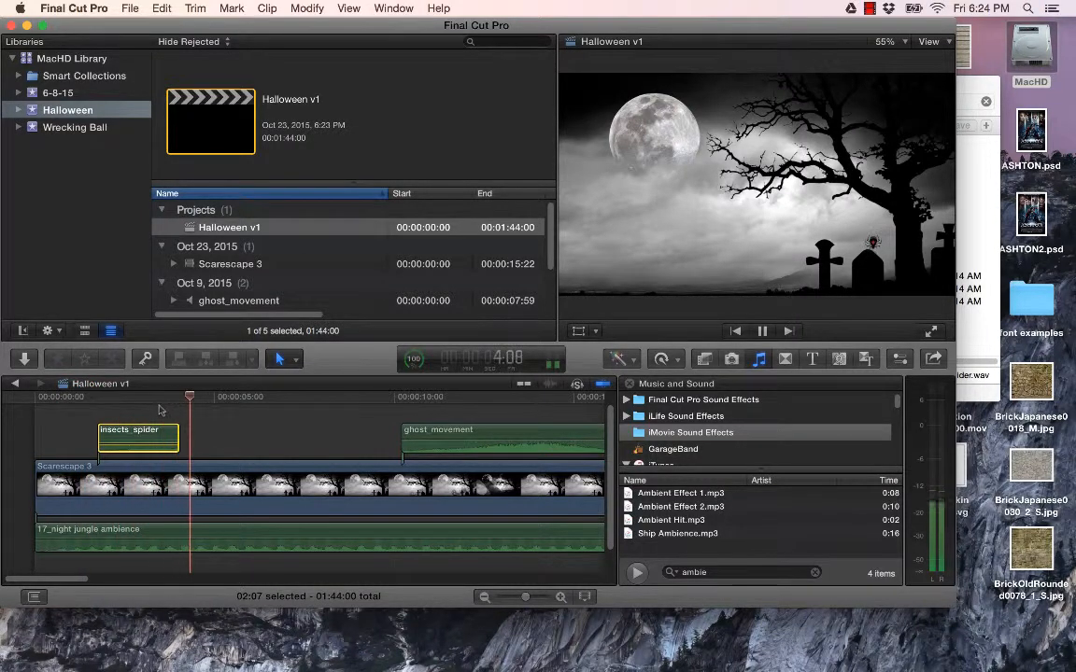
pyautogui.press('space')
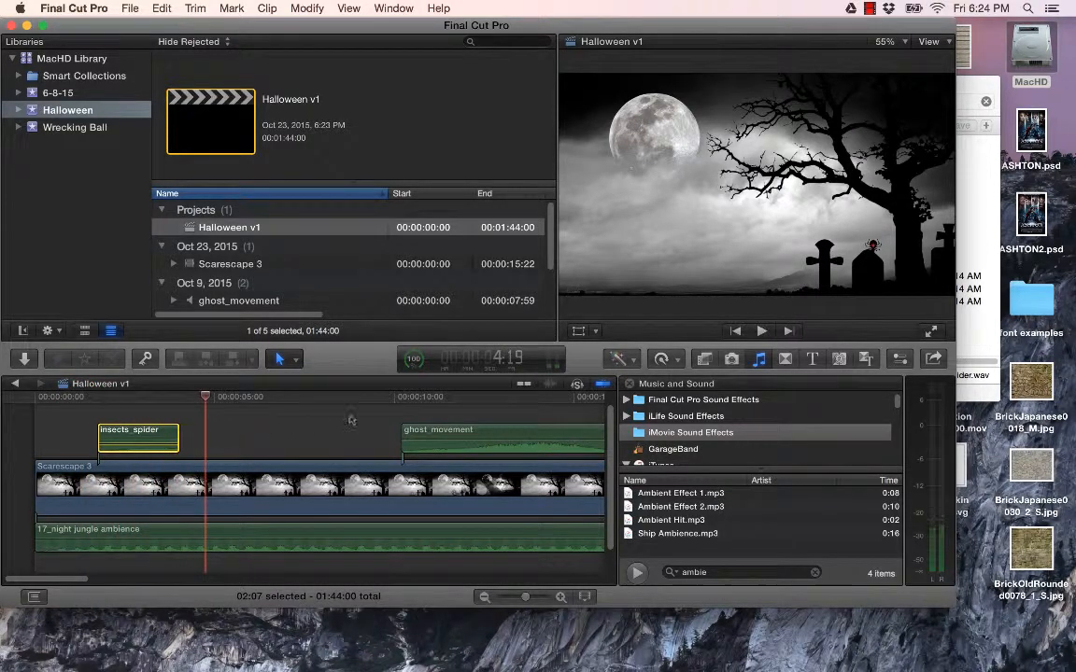
# Play back the ghost section, move the ghost_movement clip earlier to about 9 seconds, and park the playhead at 12:13
pyautogui.click(403, 399)
pyautogui.press('space')
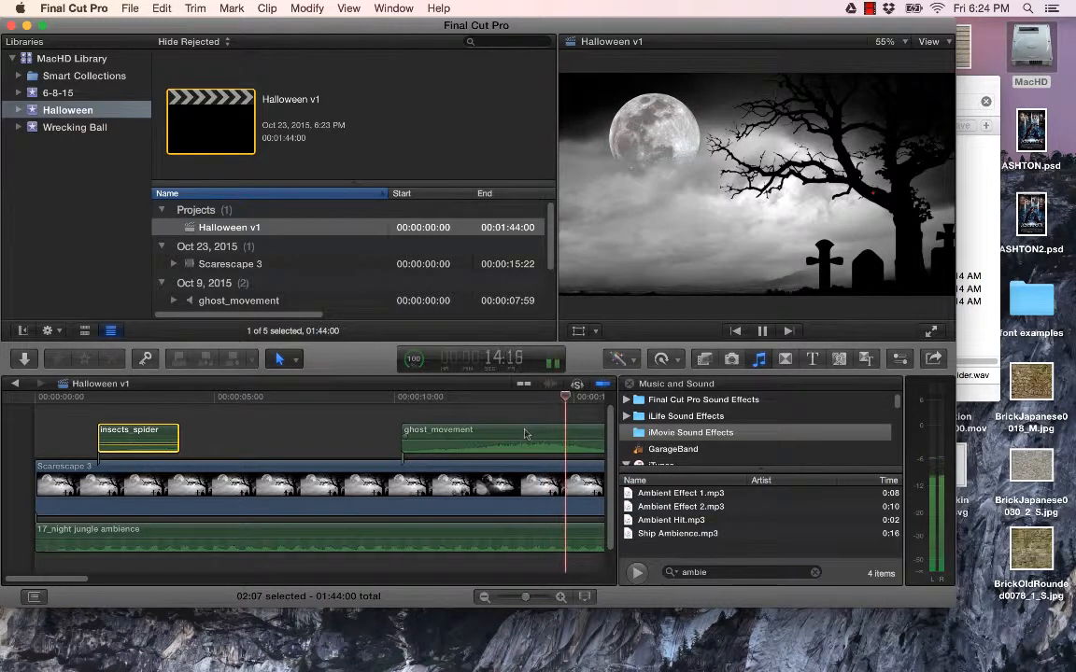
pyautogui.click(511, 434)
pyautogui.moveTo(510, 433); pyautogui.dragTo(487, 432)
pyautogui.moveTo(389, 397); pyautogui.dragTo(487, 404)
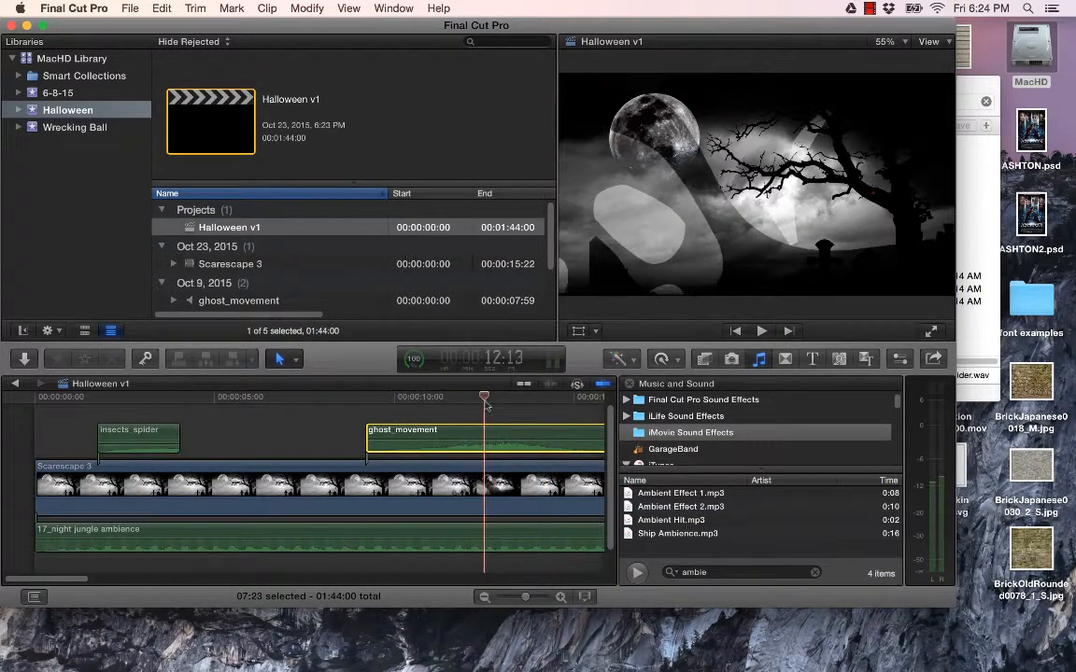
# Switch to Finder, search This Mac for file names matching "scream" and look through the sound files
pyautogui.click(972, 98)
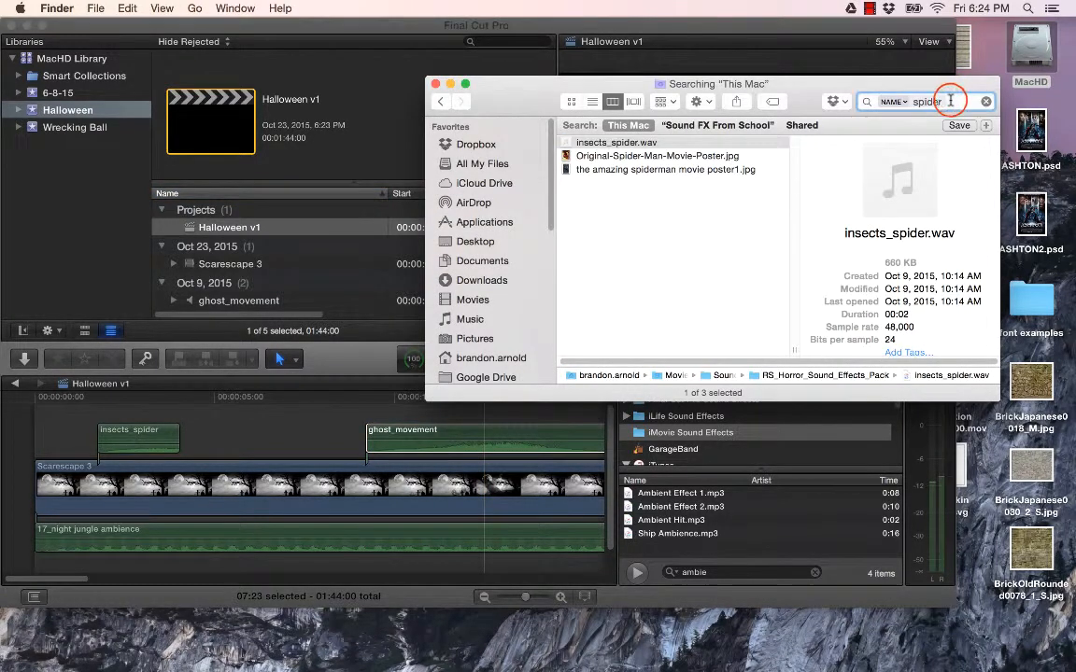
pyautogui.write('scream')
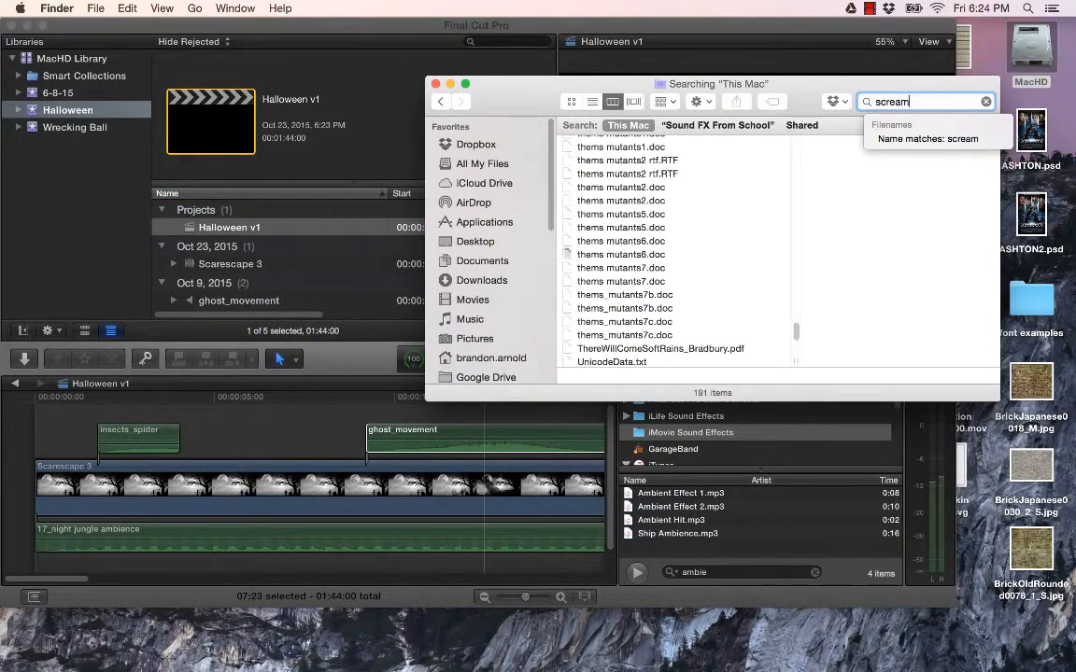
pyautogui.click(936, 137)
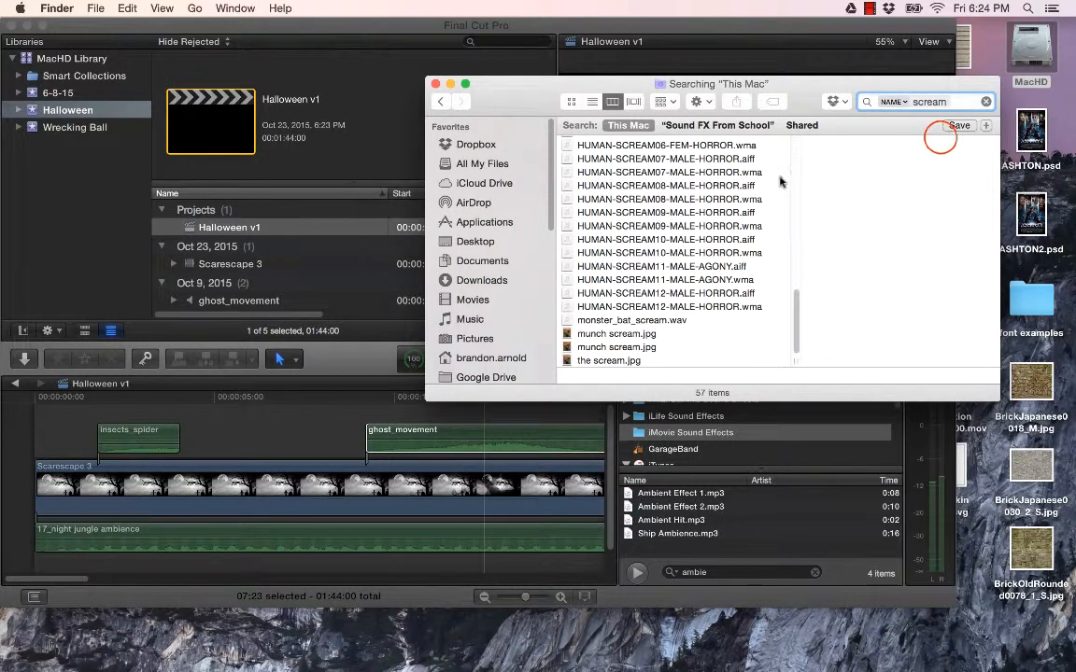
pyautogui.scroll(8, 722, 222)
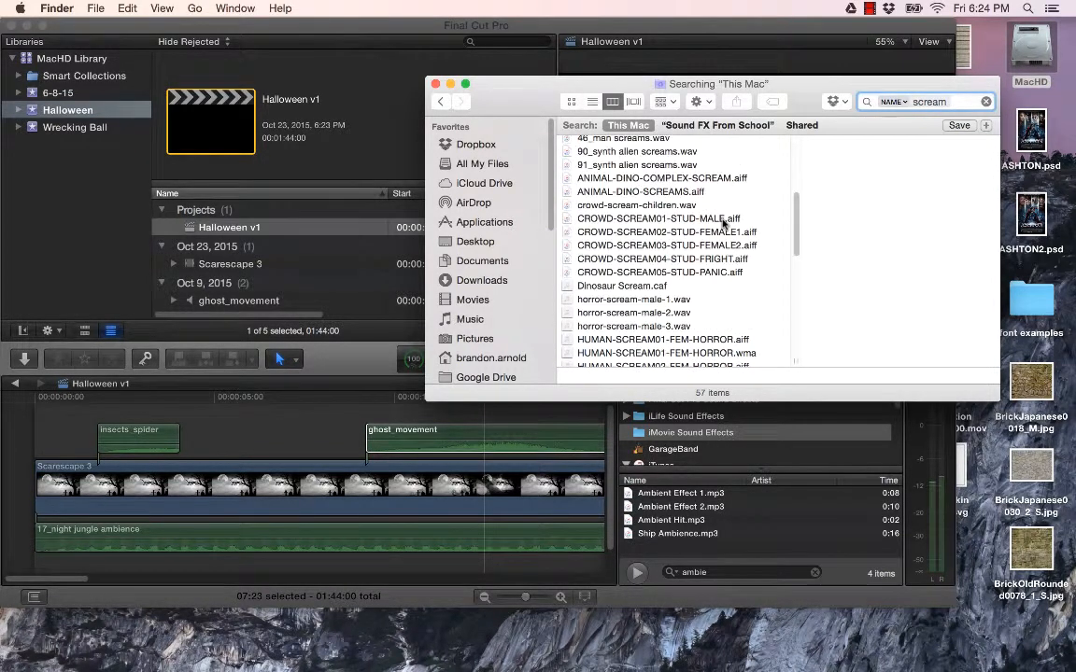
pyautogui.scroll(5, 724, 222)
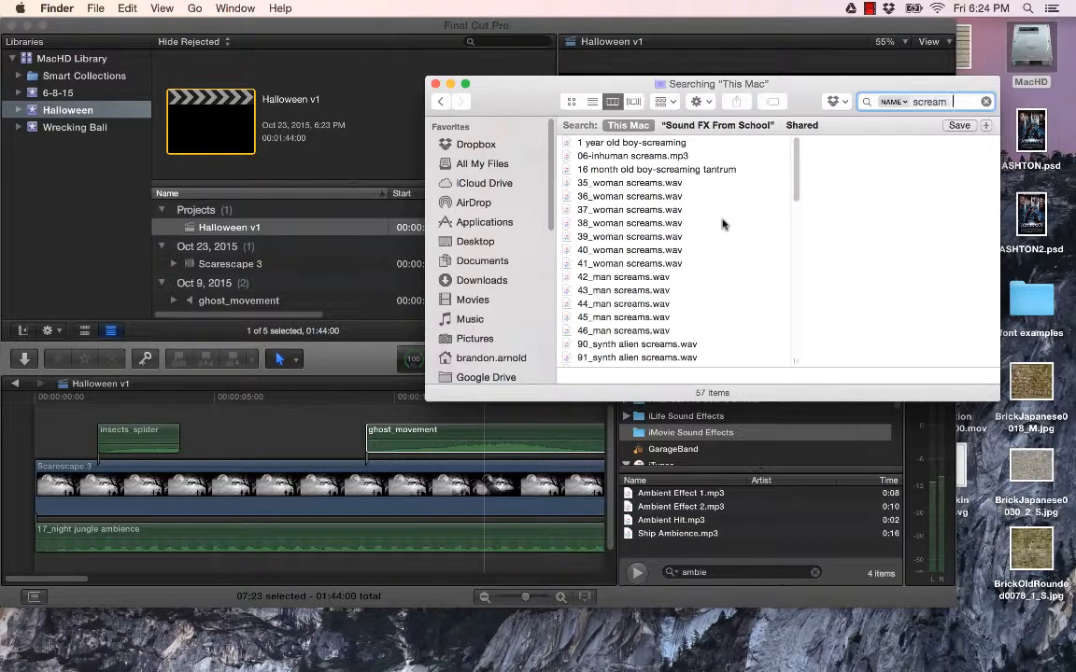
pyautogui.scroll(-15, 722, 224)
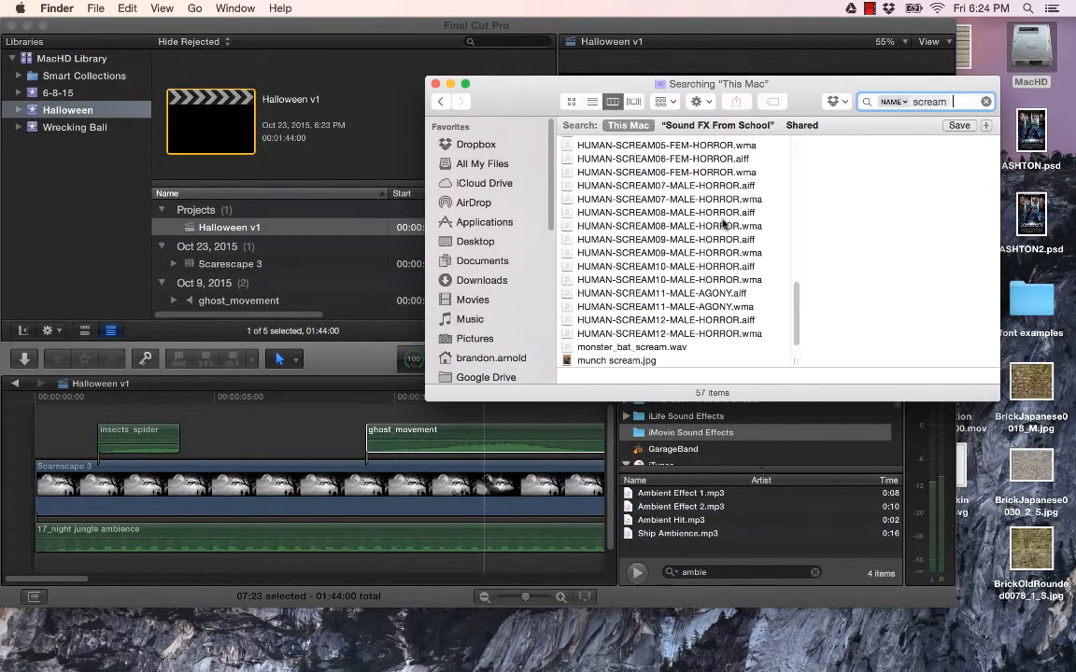
pyautogui.scroll(3, 722, 223)
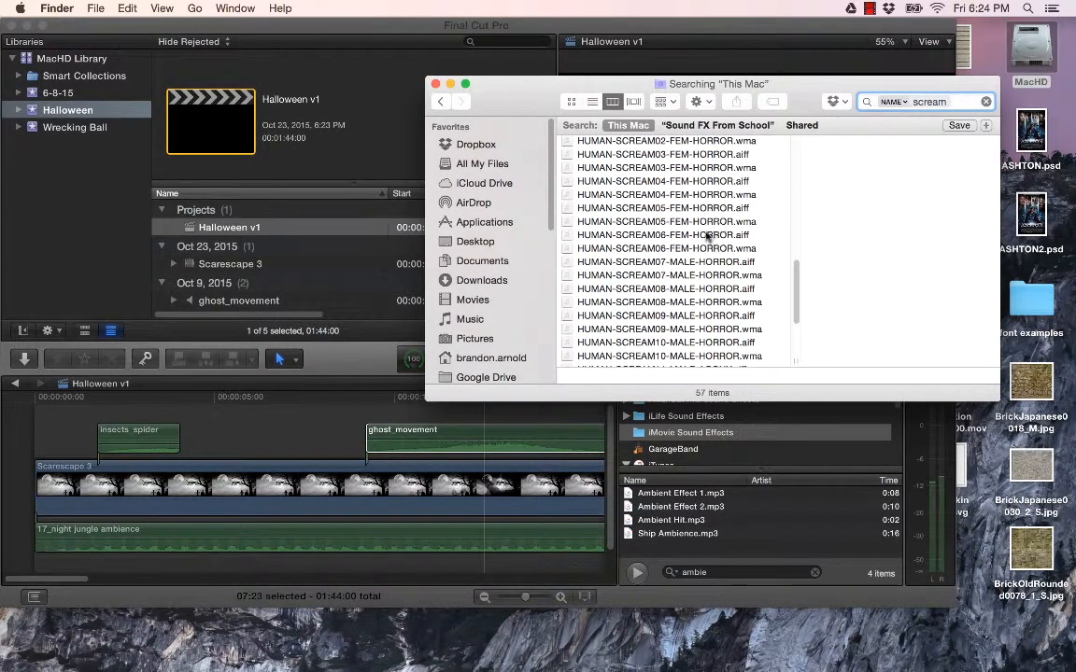
# Add HUMAN-SCREAM07-MALE-HORROR.aiff above the ghost_movement clip at about 12:13 and play back that section in Final Cut Pro
pyautogui.click(651, 263)
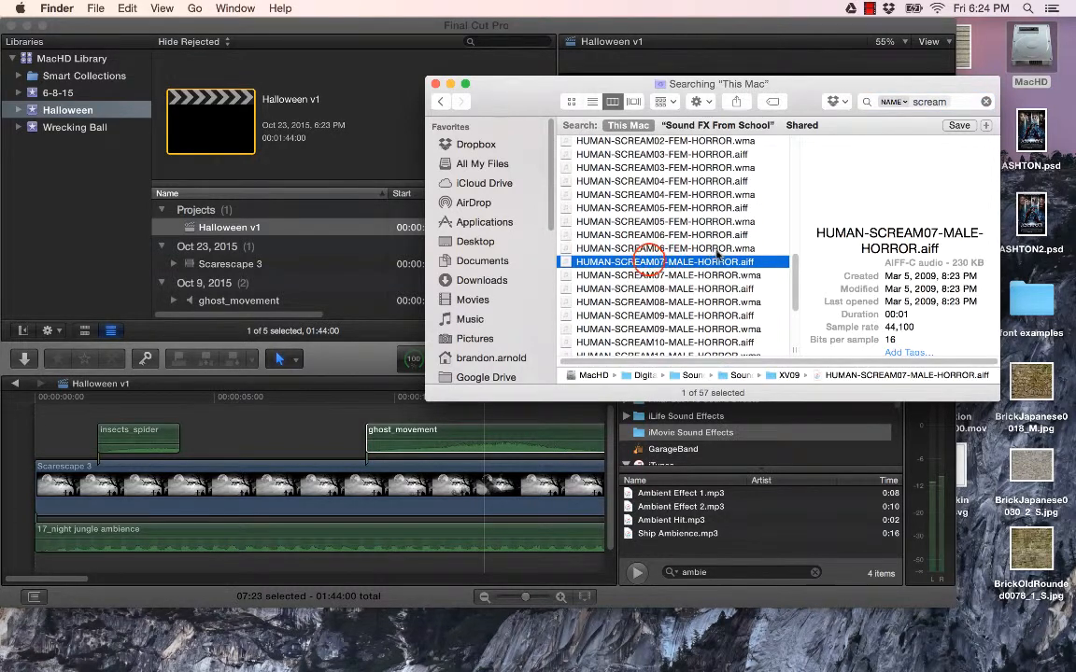
pyautogui.moveTo(651, 262); pyautogui.dragTo(537, 419)
pyautogui.click(450, 397)
pyautogui.press('space')
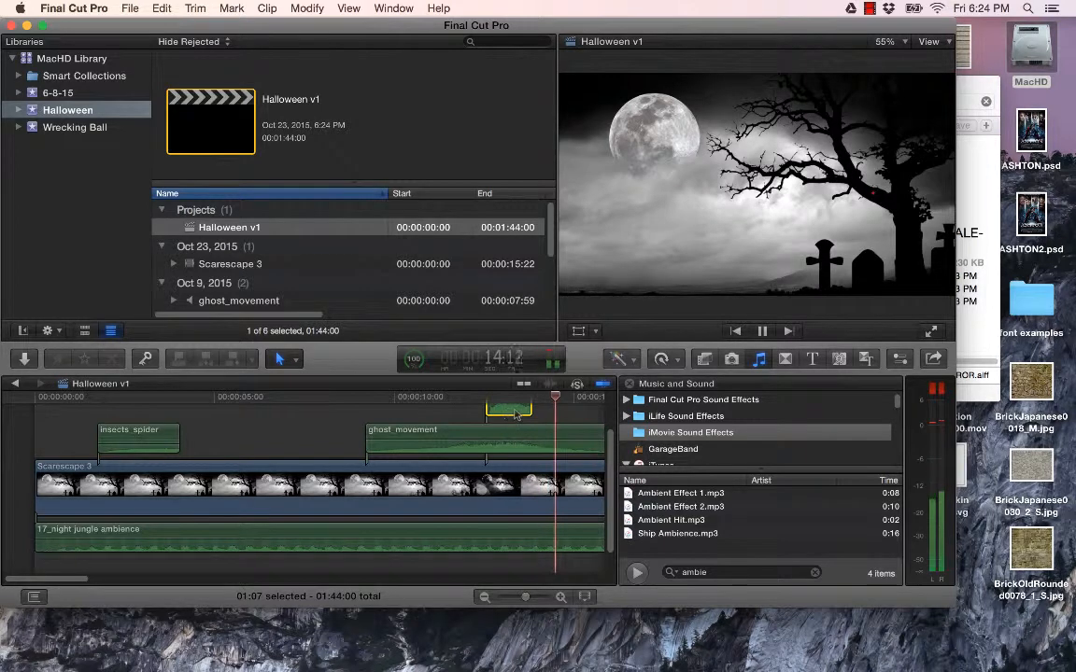
pyautogui.press('space')
# Move the scream clip slightly earlier, to about 12:10, and play back the timeline across it
pyautogui.moveTo(518, 414); pyautogui.dragTo(506, 416)
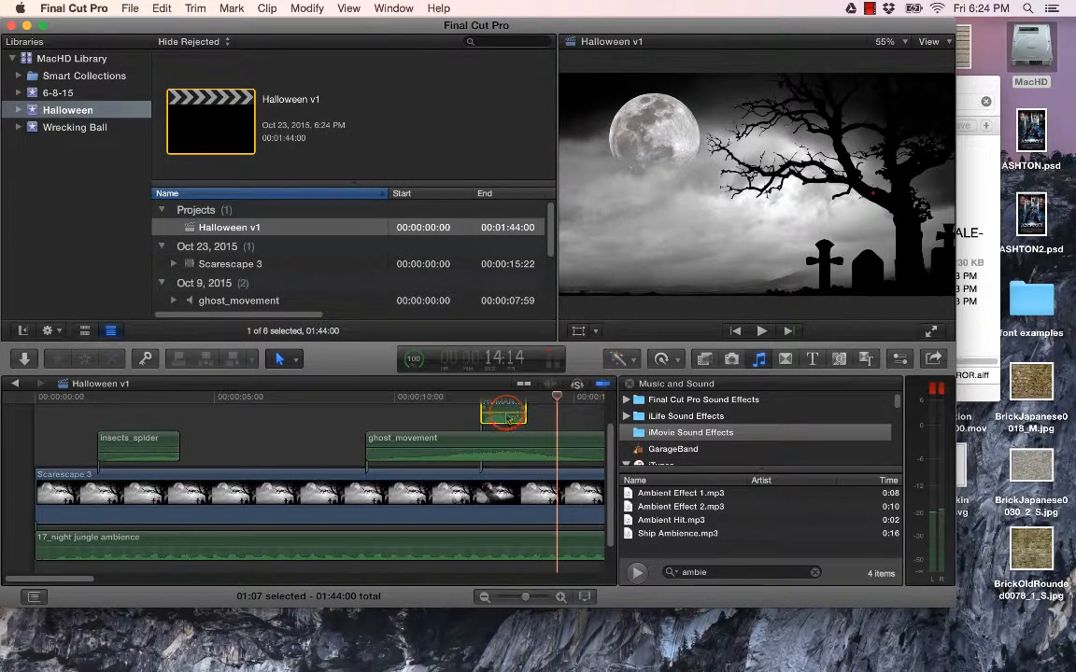
pyautogui.click(454, 398)
pyautogui.press('space')
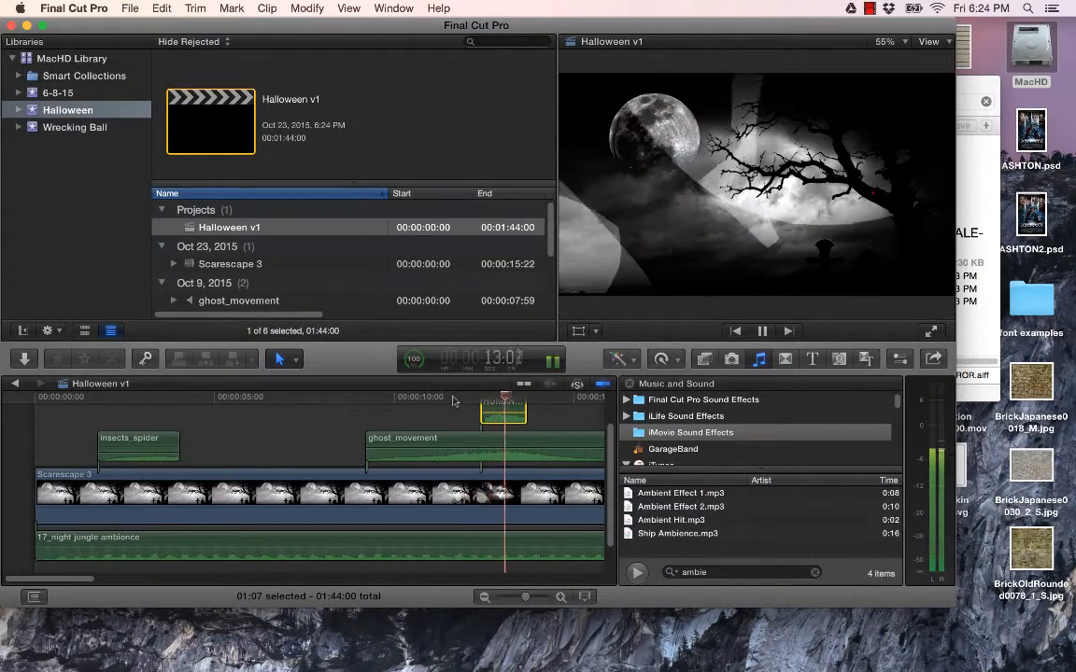
pyautogui.press('space')
# Raise the scream clip's volume to 2 dB and play back from 11:21 through the scream
pyautogui.moveTo(505, 415); pyautogui.dragTo(505, 411)
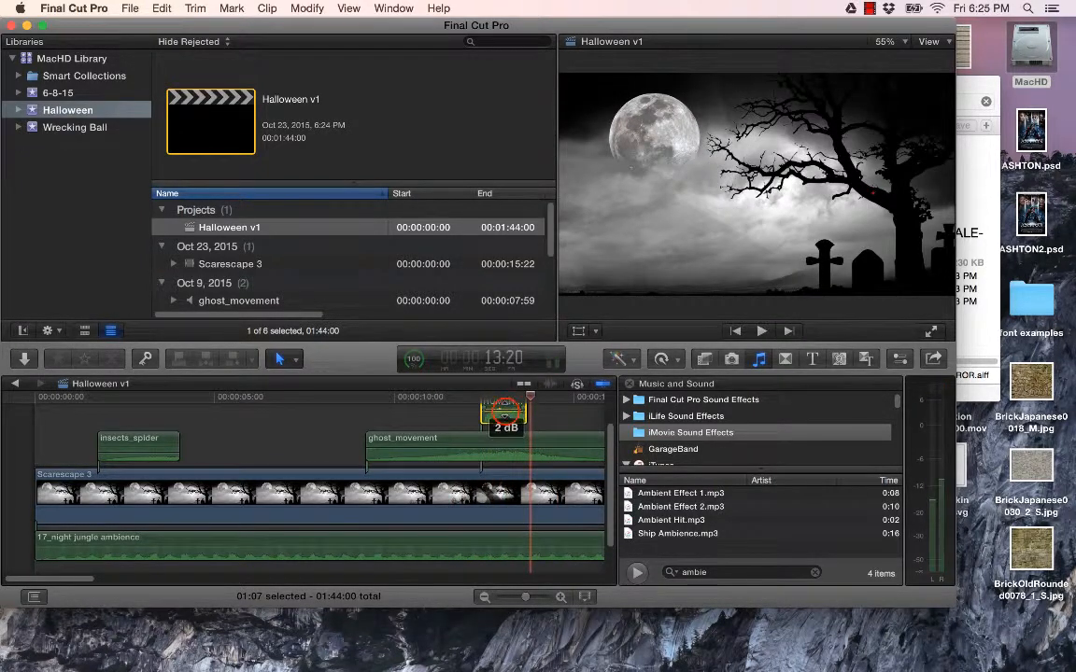
pyautogui.click(462, 400)
pyautogui.press('space')
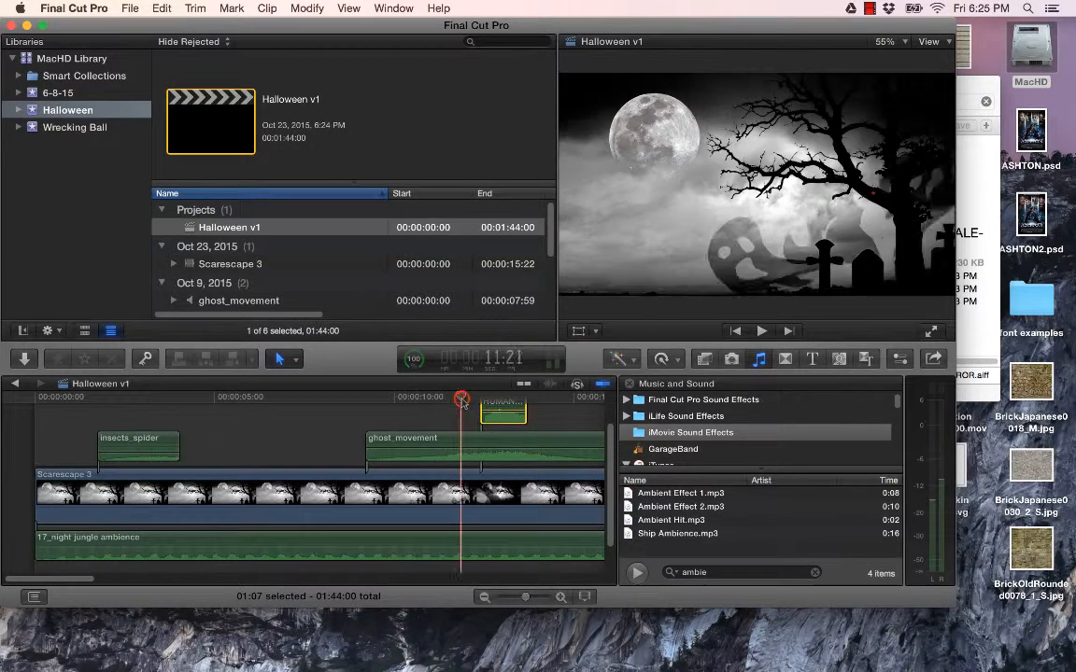
pyautogui.press('space')
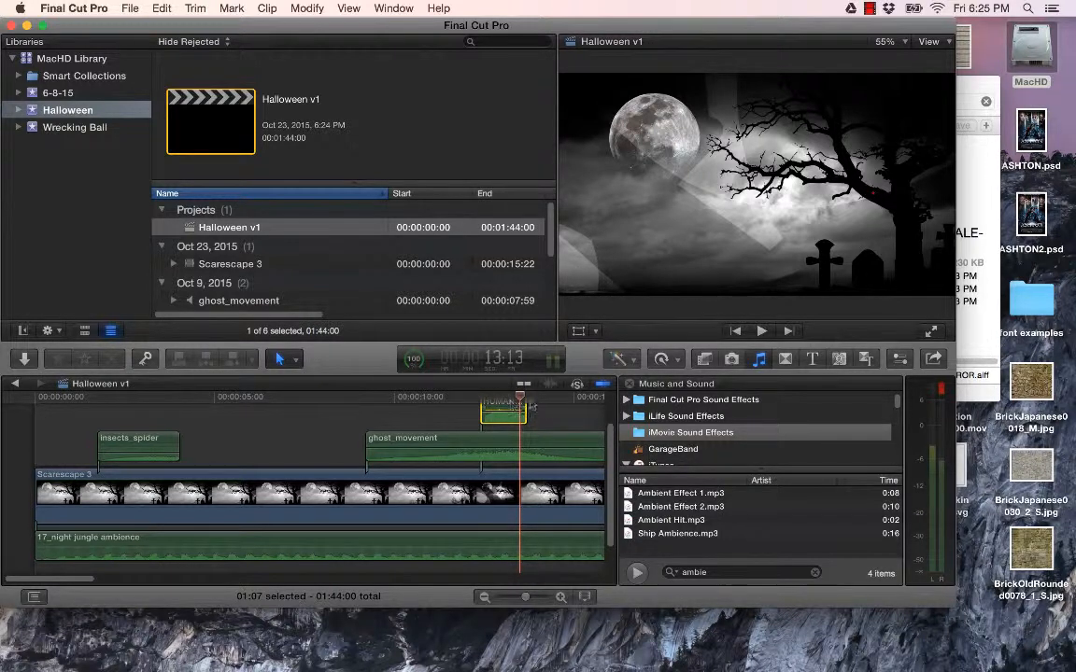
# Play back the timeline from about 4:14 into the ghost_movement clip, checking the audio levels
pyautogui.click(477, 400)
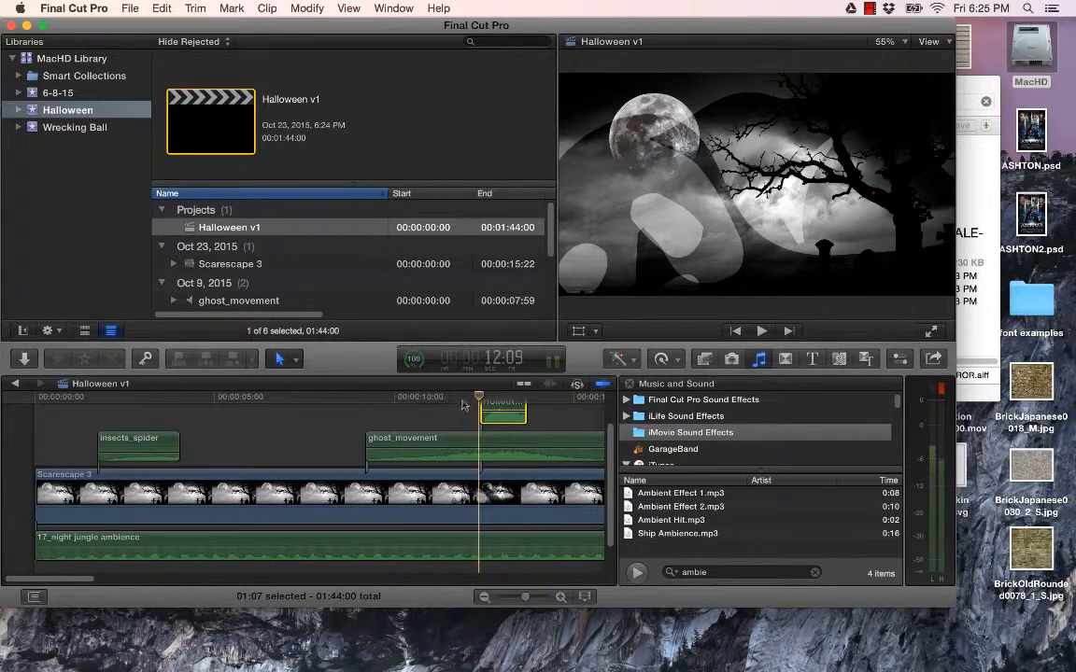
pyautogui.moveTo(464, 400); pyautogui.dragTo(200, 401)
pyautogui.press('space')
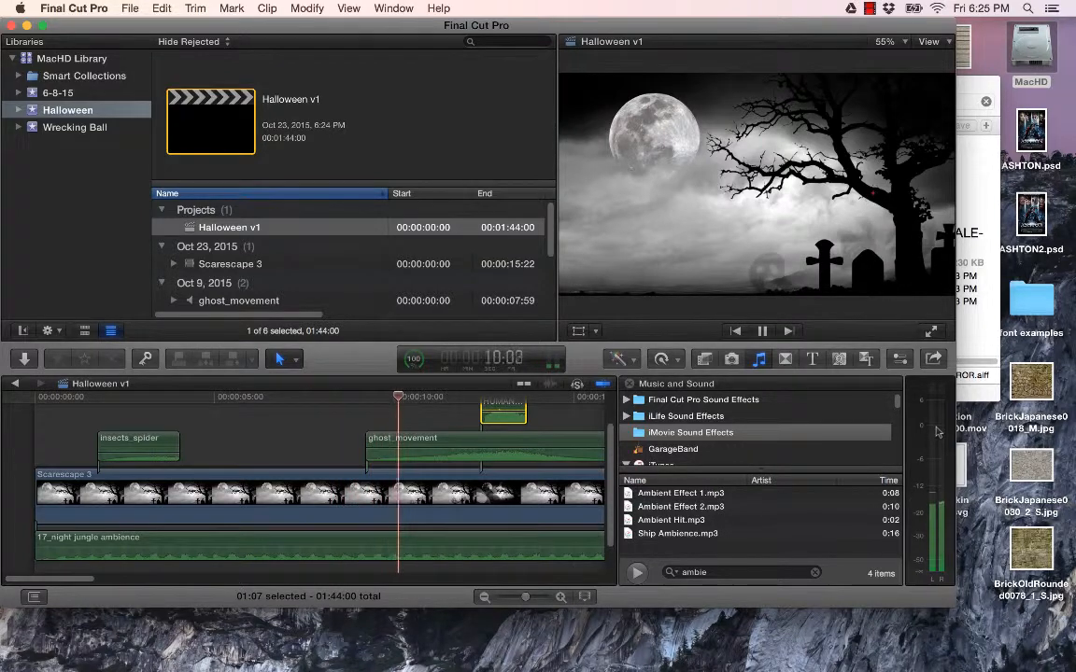
pyautogui.press('space')
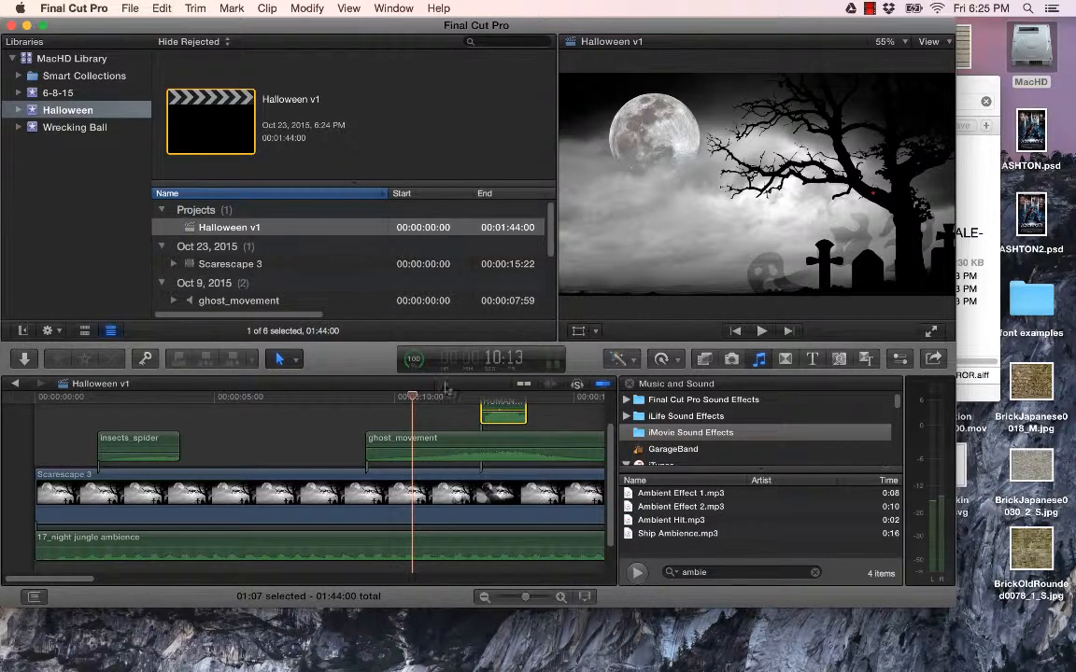
# Lower the scream clip's volume and play back the timeline through the scream to recheck the levels
pyautogui.moveTo(501, 404); pyautogui.dragTo(500, 408)
pyautogui.click(477, 401)
pyautogui.press('space')
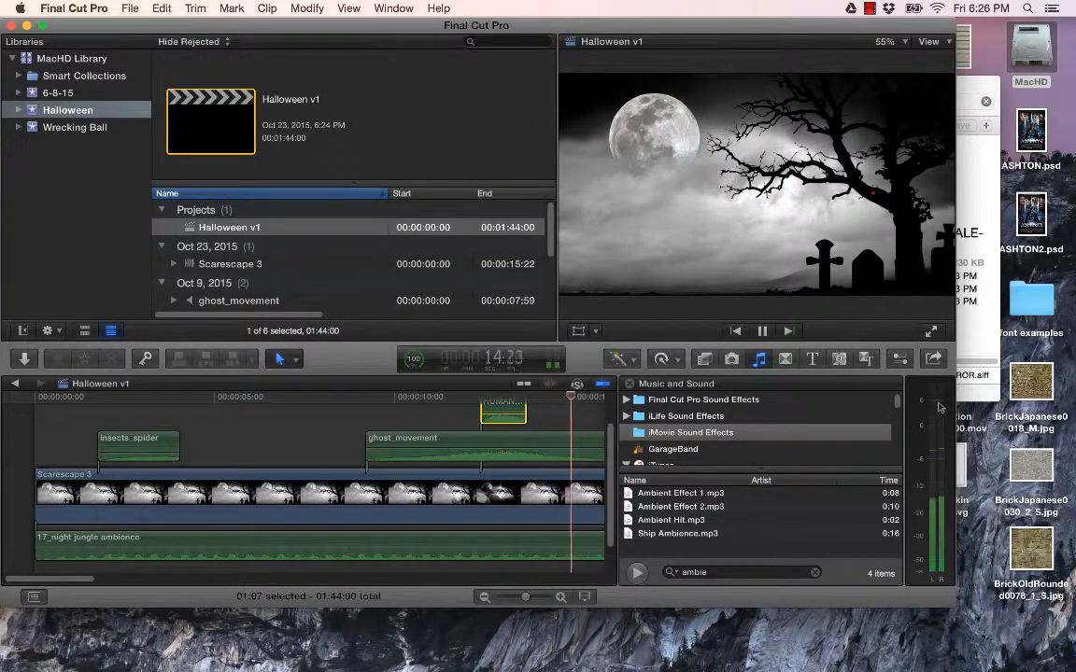
pyautogui.press('space')
# Park the playhead at 4:14, switch to Finder and search This Mac for file names matching "owl"
pyautogui.moveTo(298, 400); pyautogui.dragTo(199, 397)
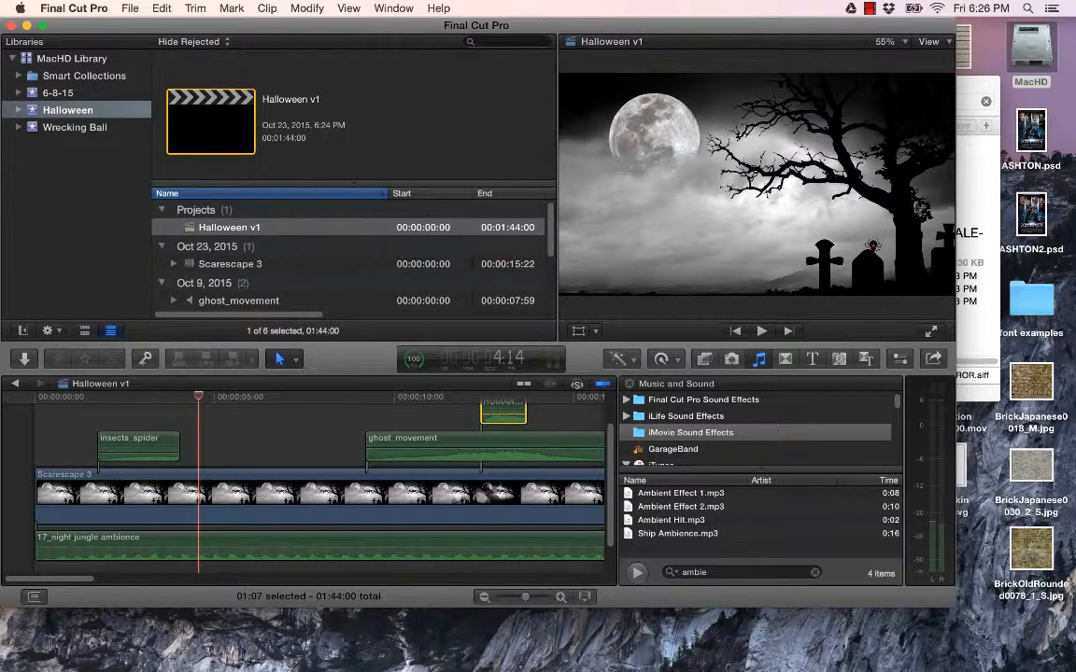
pyautogui.click(992, 320)
pyautogui.click(955, 101)
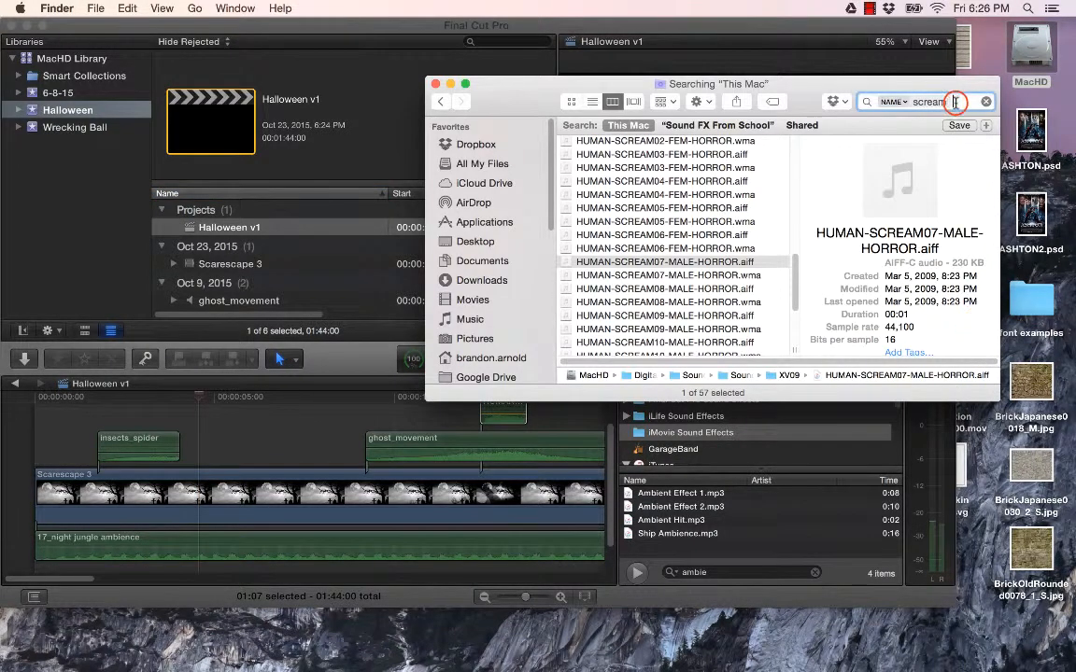
pyautogui.write('owl')
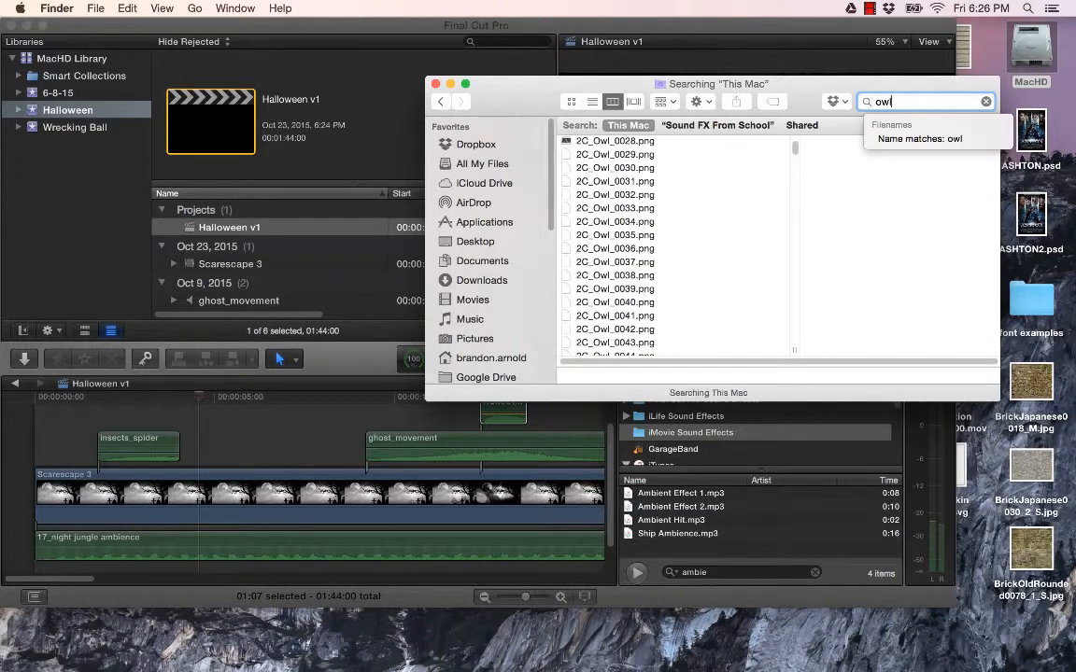
pyautogui.click(949, 138)
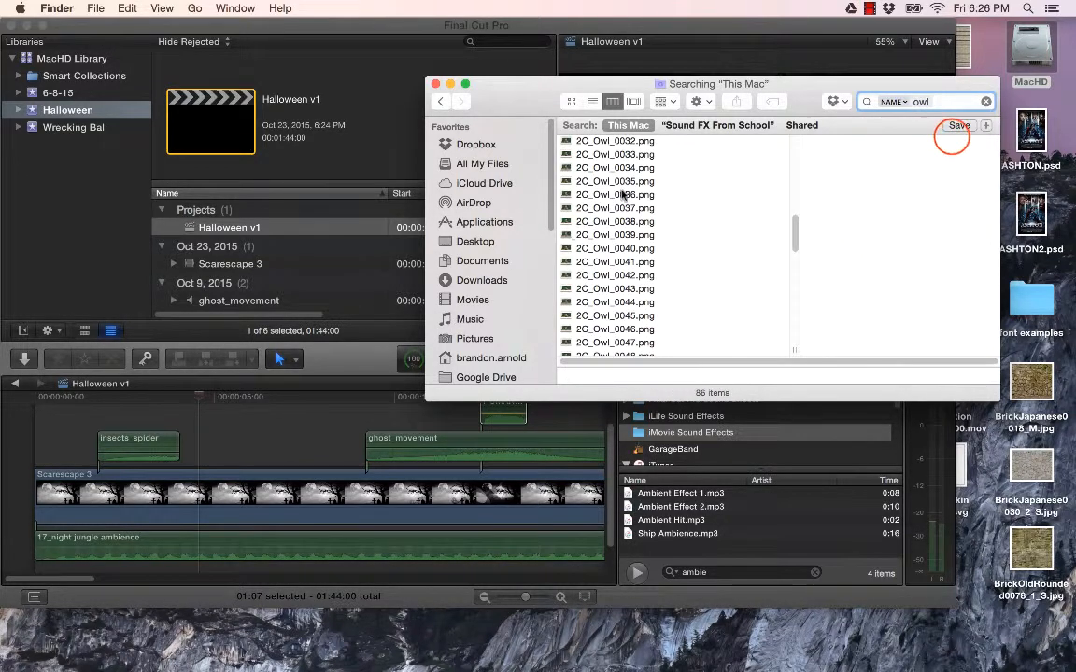
pyautogui.scroll(-5, 623, 194)
pyautogui.scroll(-5, 623, 194)
pyautogui.scroll(-2, 623, 194)
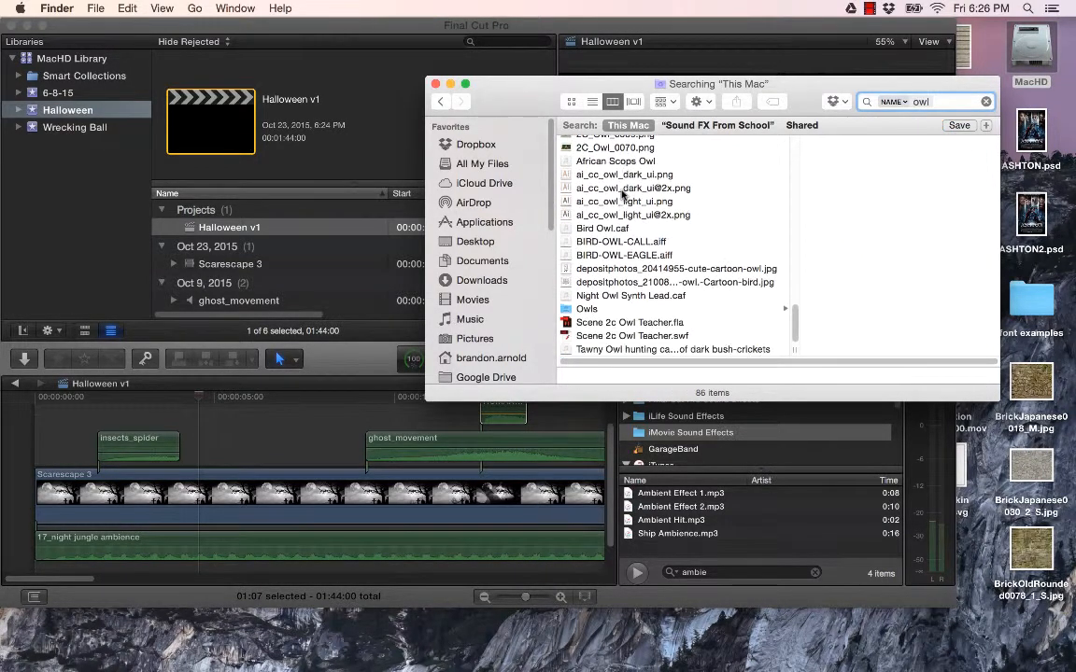
# Preview BIRD-OWL-CALL.aiff and add it between the insects_spider and ghost_movement clips at about 5.5 seconds
pyautogui.click(619, 242)
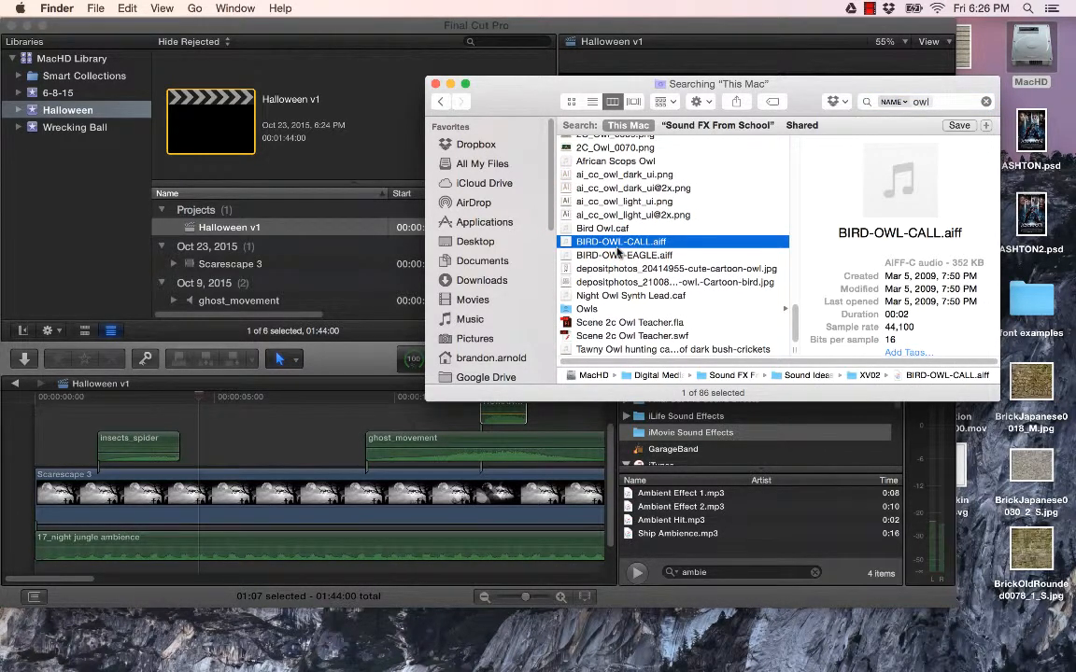
pyautogui.press('space')
pyautogui.press('space')
pyautogui.moveTo(602, 242); pyautogui.dragTo(247, 437)
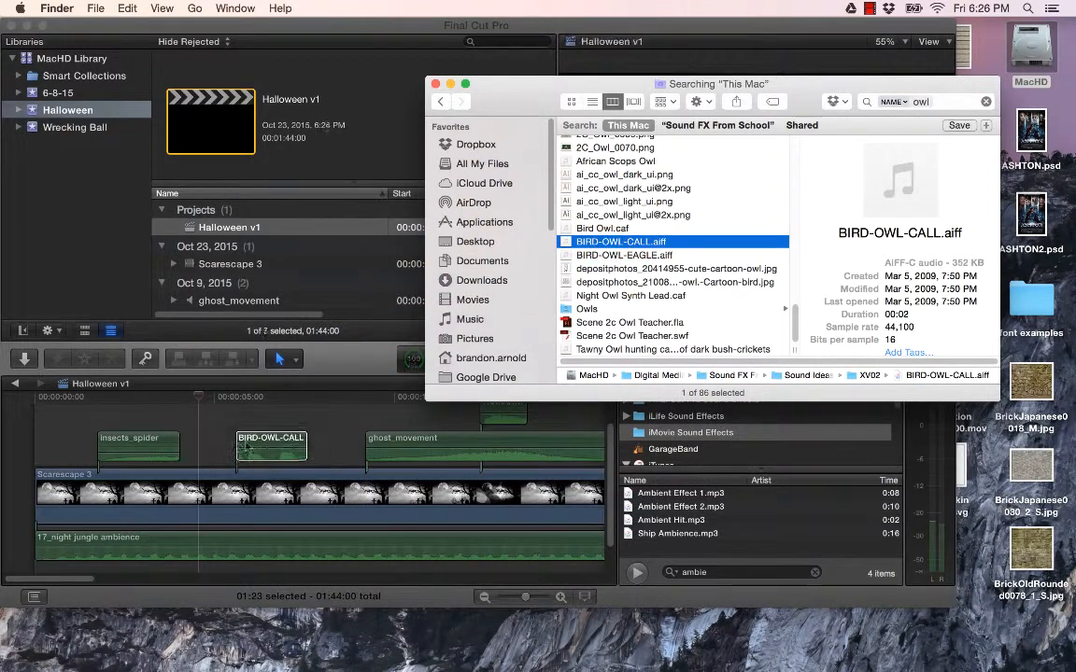
# Switch to Final Cut Pro and play back the timeline across the BIRD-OWL-CALL clip
pyautogui.click(241, 399)
pyautogui.press('space')
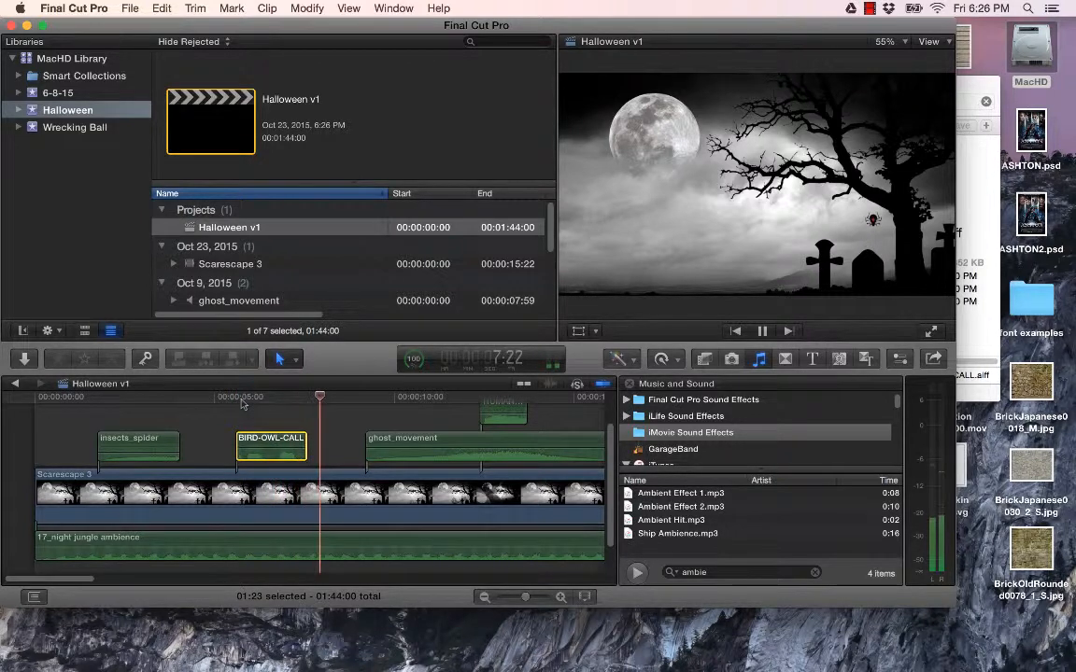
pyautogui.press('space')
# Duplicate the BIRD-OWL-CALL clip and place the copy at about 8 seconds, overlapping the start of ghost_movement
pyautogui.click(269, 442)
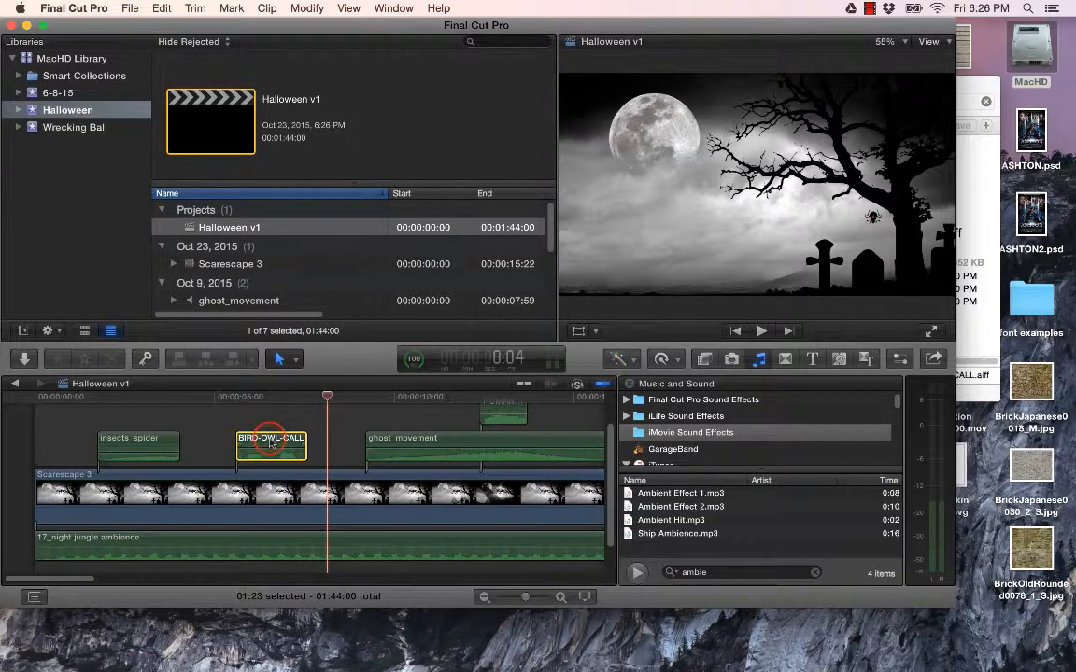
pyautogui.press('super+c')
pyautogui.press('super+v')
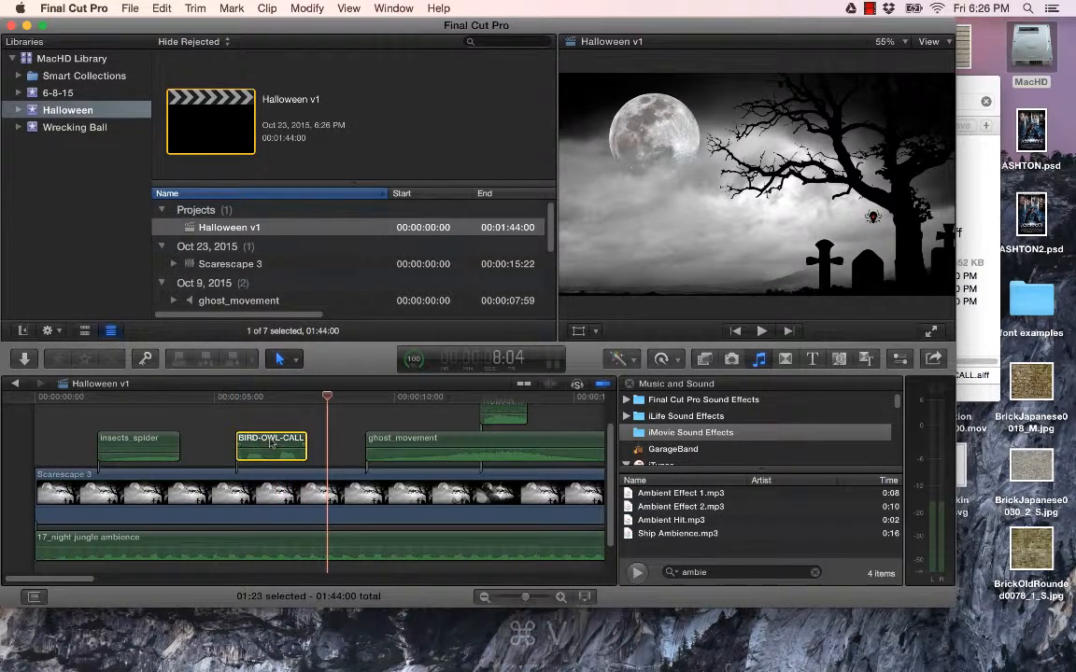
pyautogui.moveTo(366, 411); pyautogui.dragTo(338, 411)
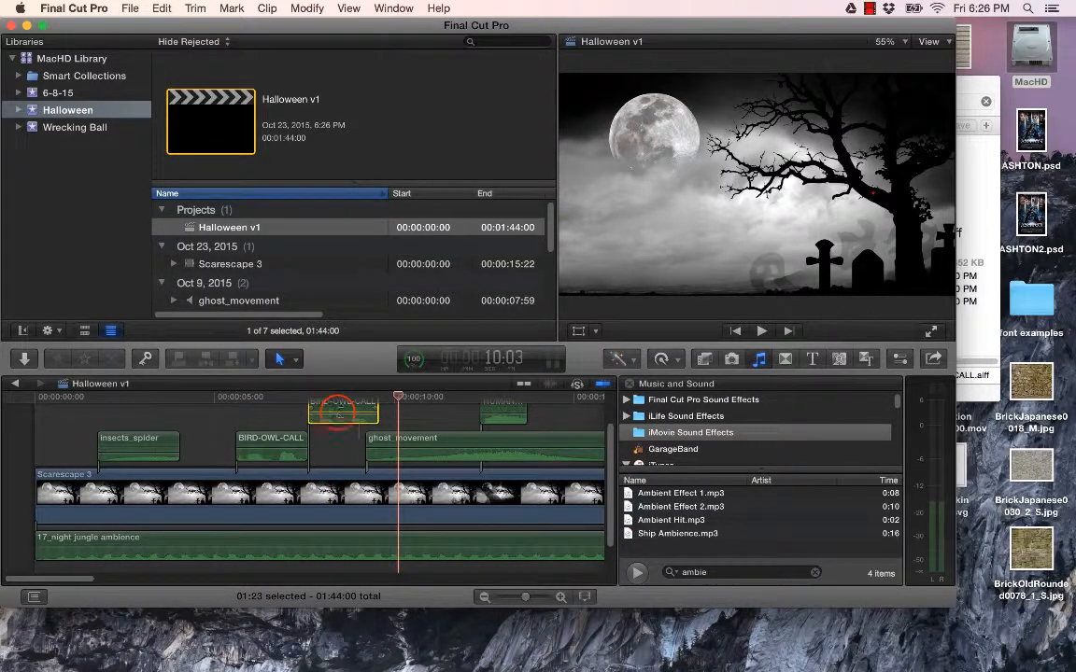
pyautogui.click(350, 411)
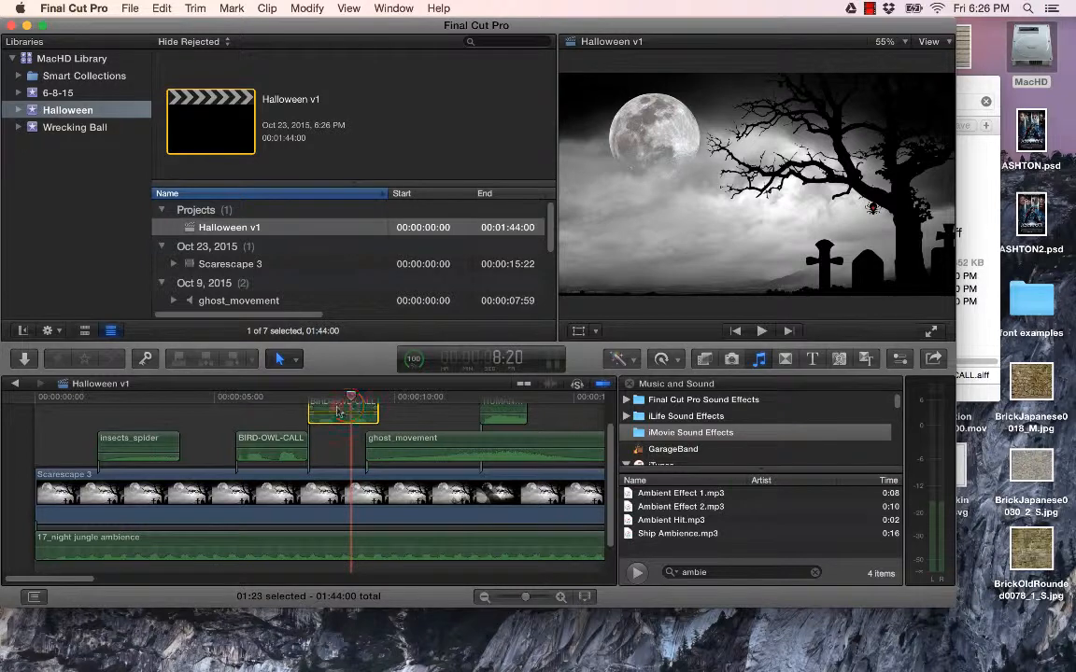
pyautogui.moveTo(340, 411); pyautogui.dragTo(360, 425)
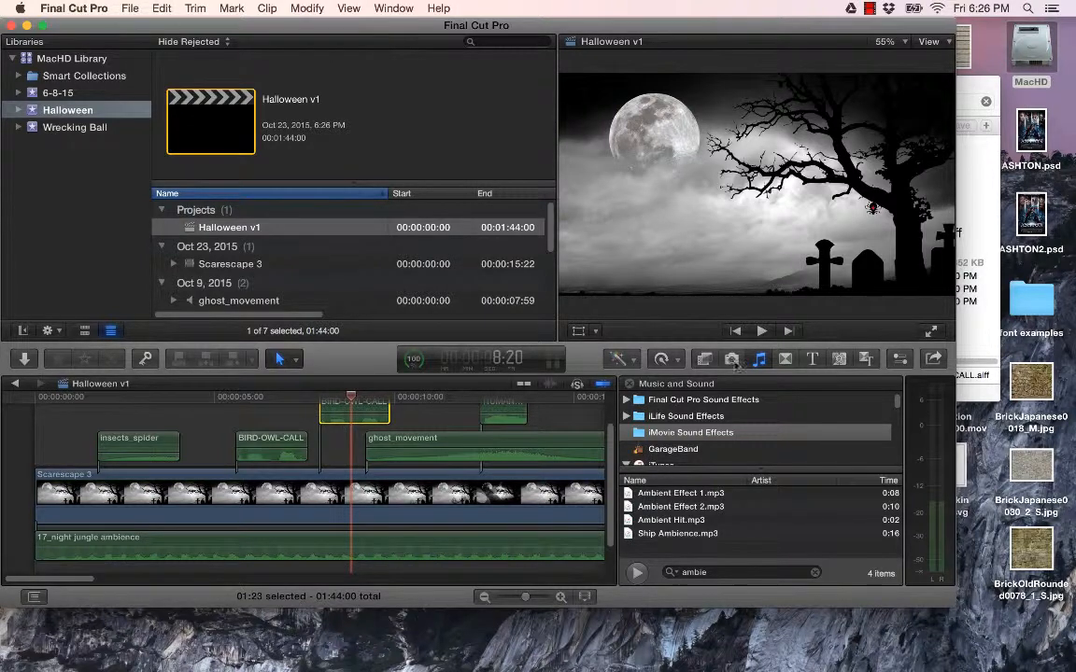
# Show the Effects browser, enlarge the application window and list all audio effects
pyautogui.click(705, 359)
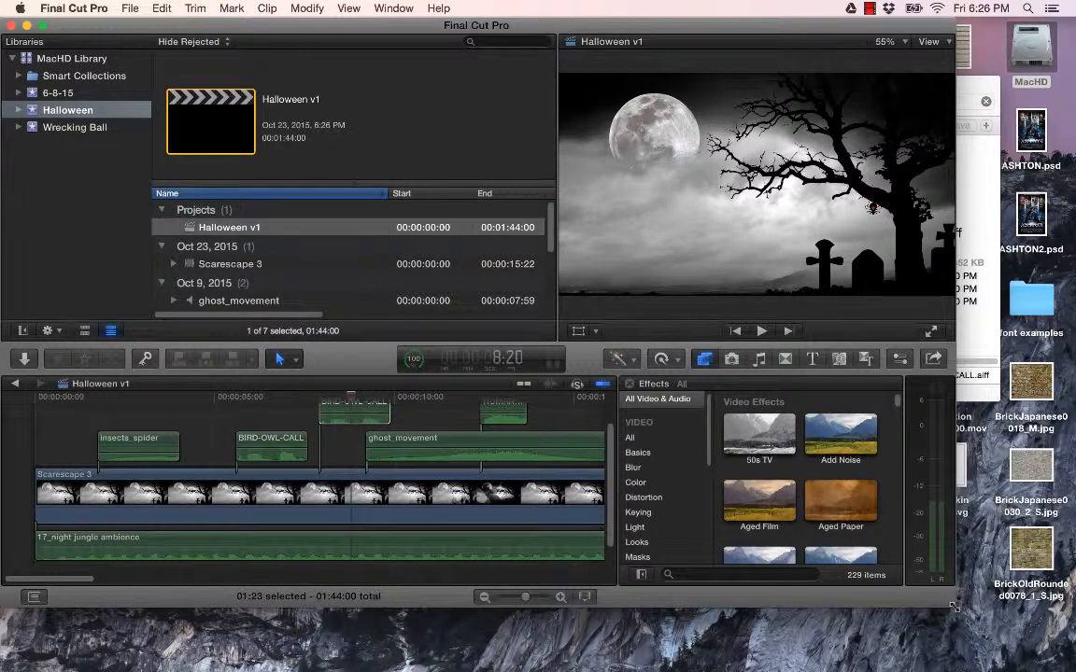
pyautogui.moveTo(952, 607); pyautogui.dragTo(1021, 656)
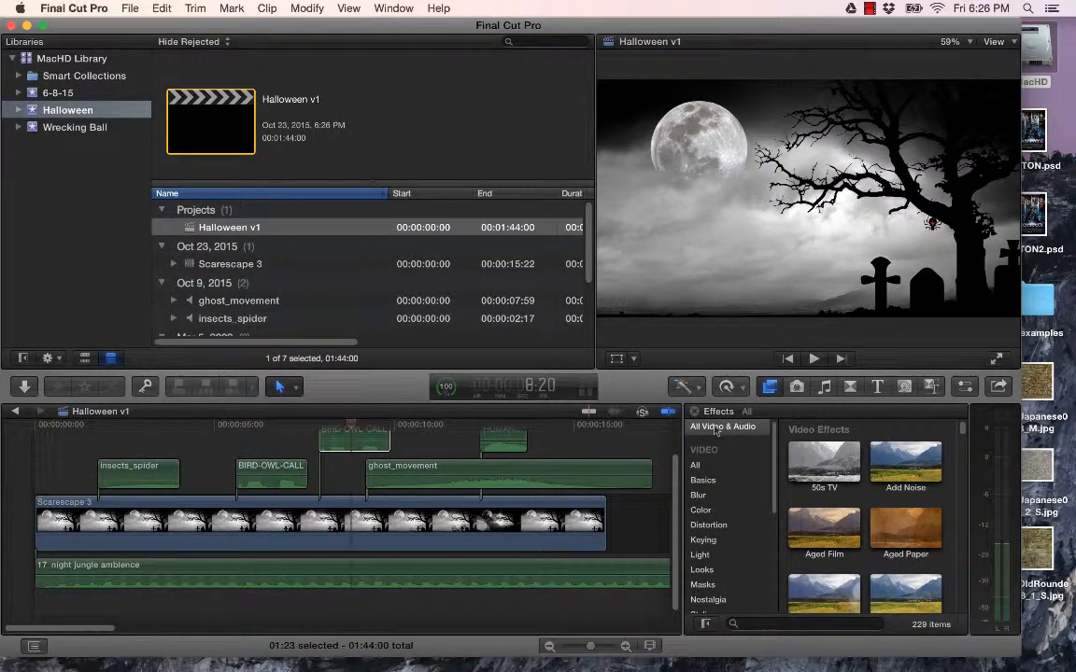
pyautogui.scroll(-5, 734, 448)
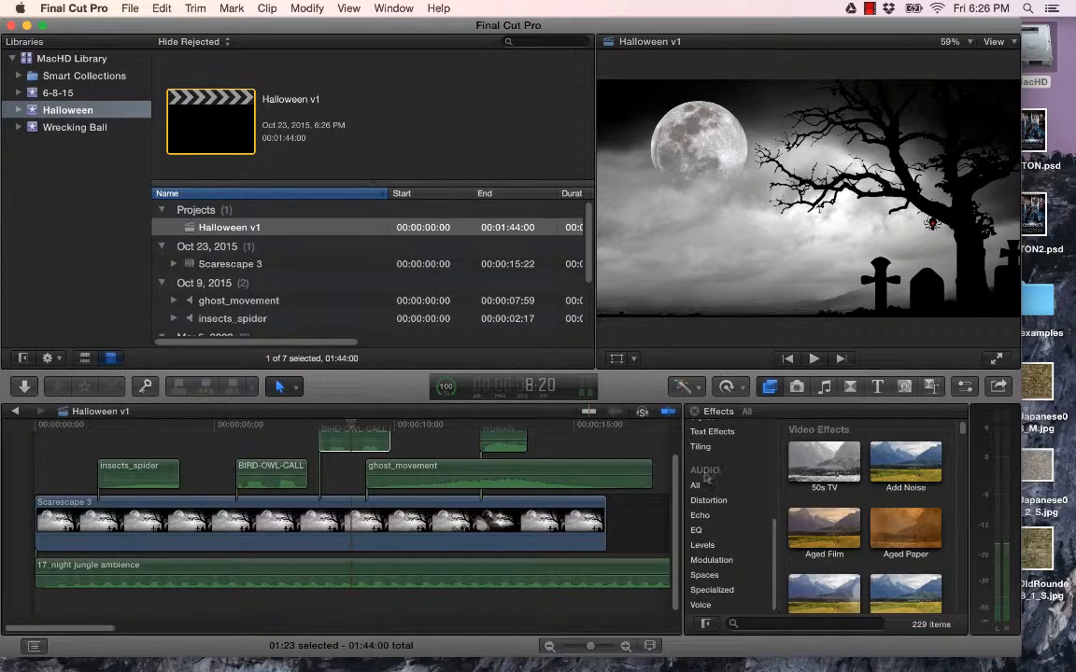
pyautogui.click(708, 474)
pyautogui.click(699, 486)
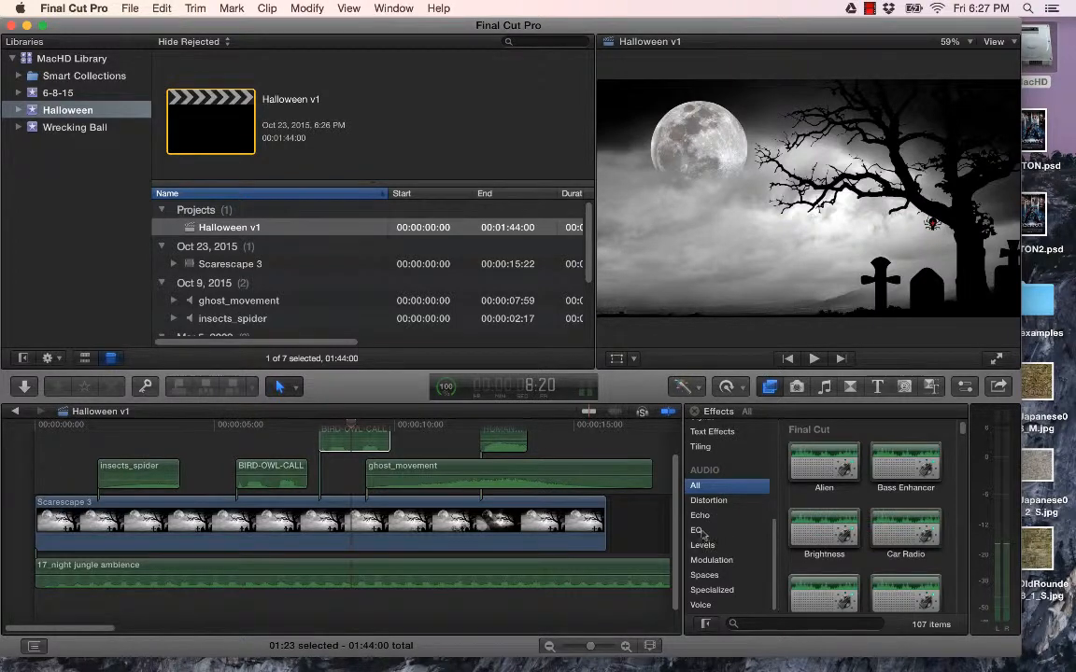
# Browse the Modulation, Specialized and Voice categories of audio effects
pyautogui.click(713, 561)
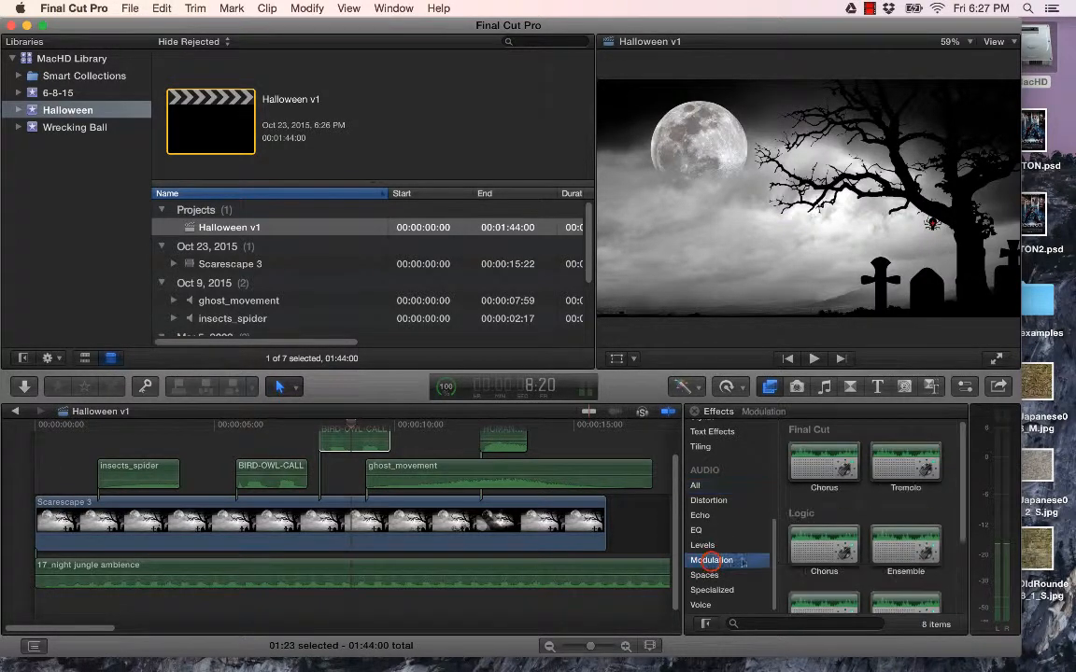
pyautogui.scroll(-3, 840, 523)
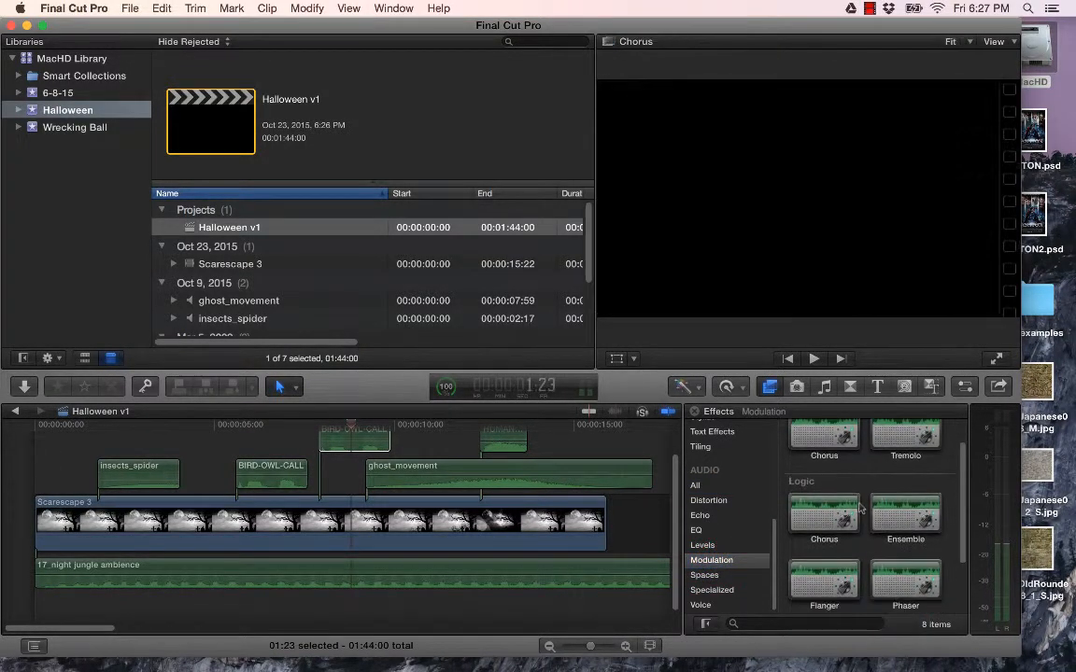
pyautogui.click(711, 590)
pyautogui.scroll(-3, 841, 519)
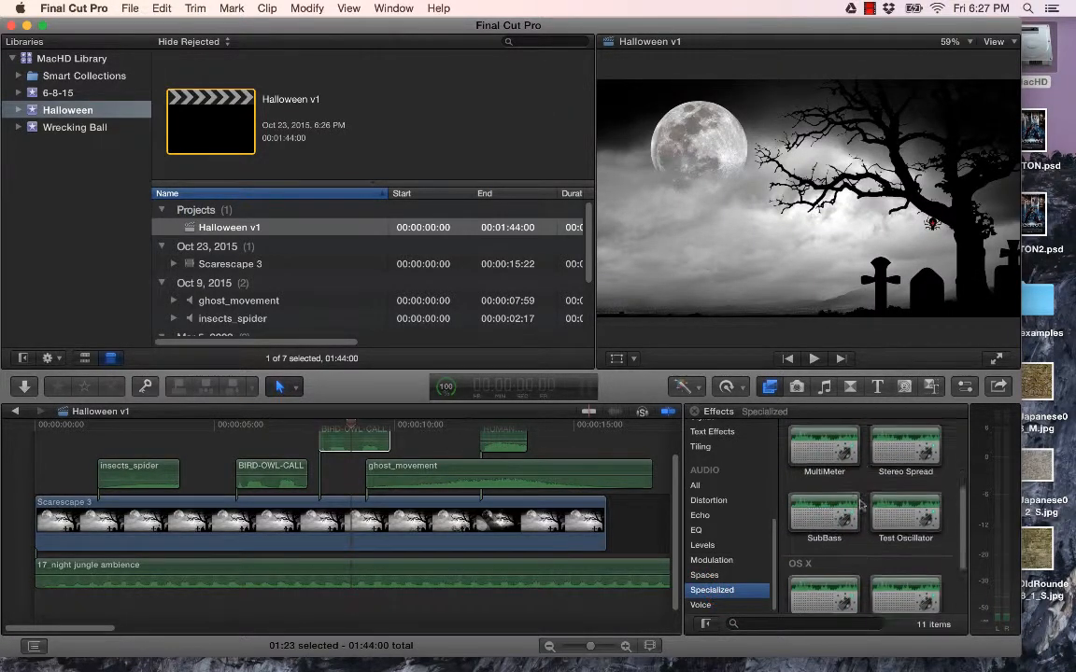
pyautogui.click(701, 605)
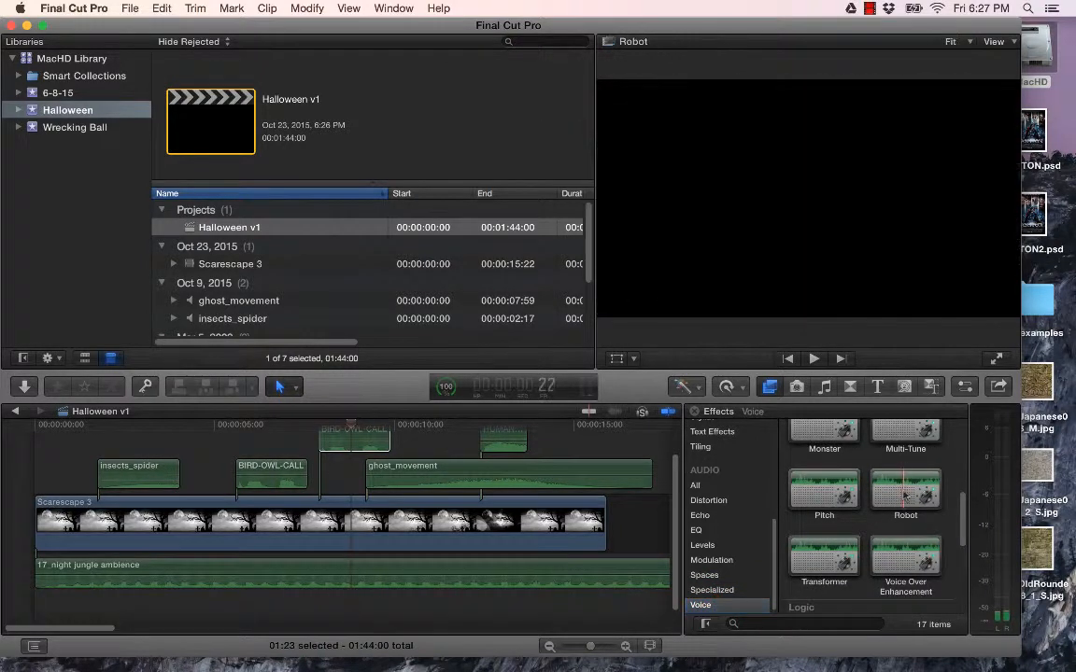
# Apply the Robot voice effect to the second BIRD-OWL-CALL clip and play the timeline from about 5 seconds
pyautogui.moveTo(904, 497); pyautogui.dragTo(338, 434)
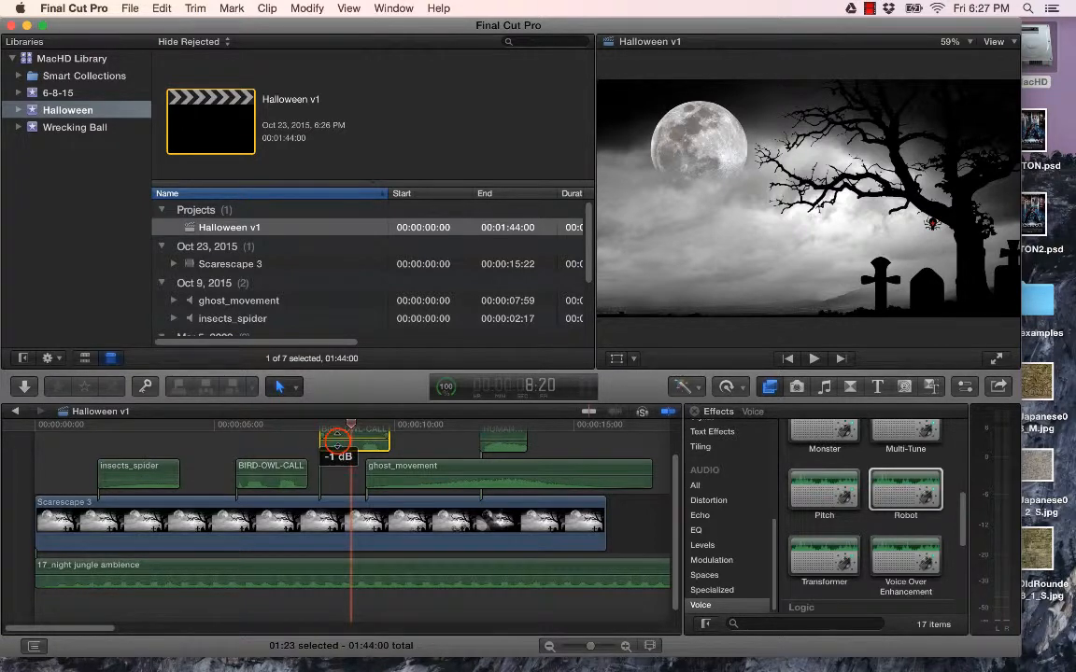
pyautogui.click(222, 425)
pyautogui.press('space')
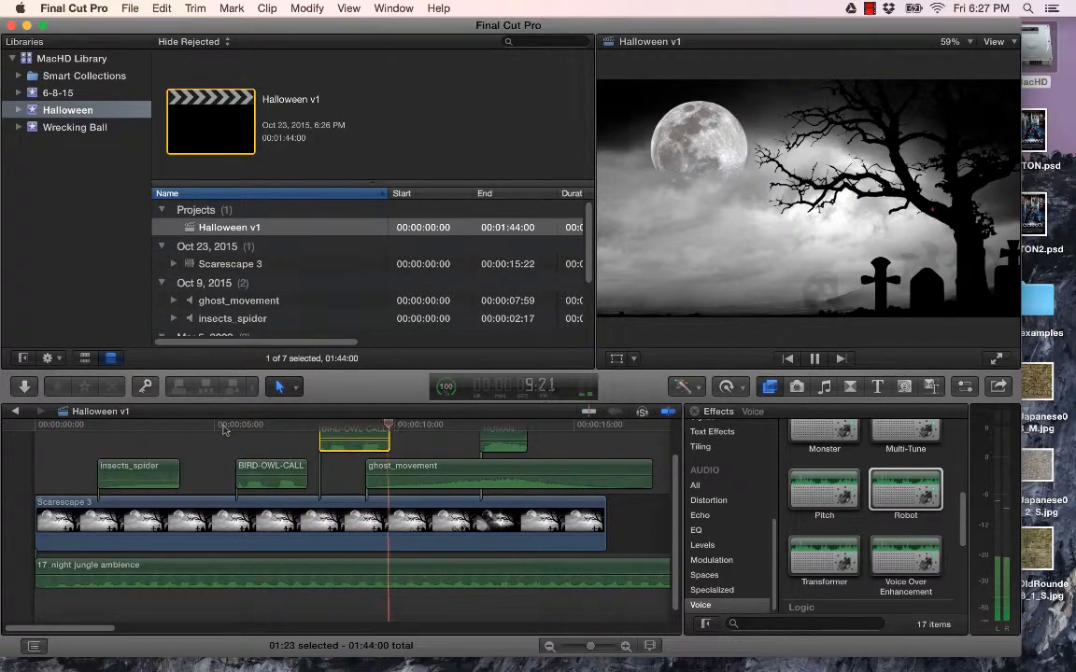
pyautogui.press('space')
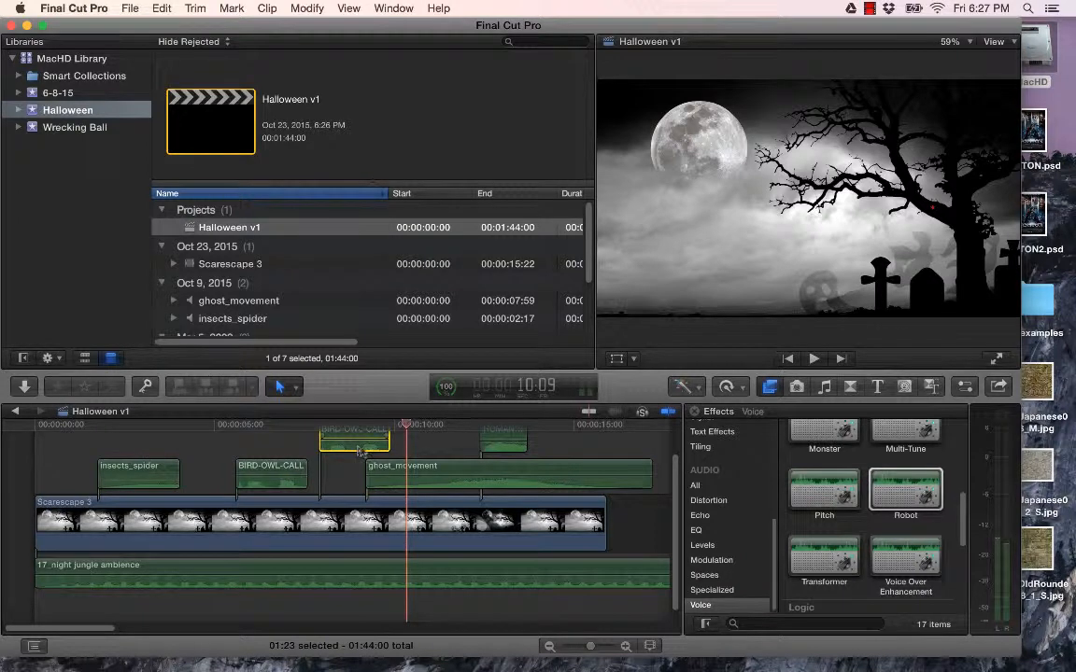
# Look through the remaining Voice effects, from Robot down to AUPitch
pyautogui.click(886, 505)
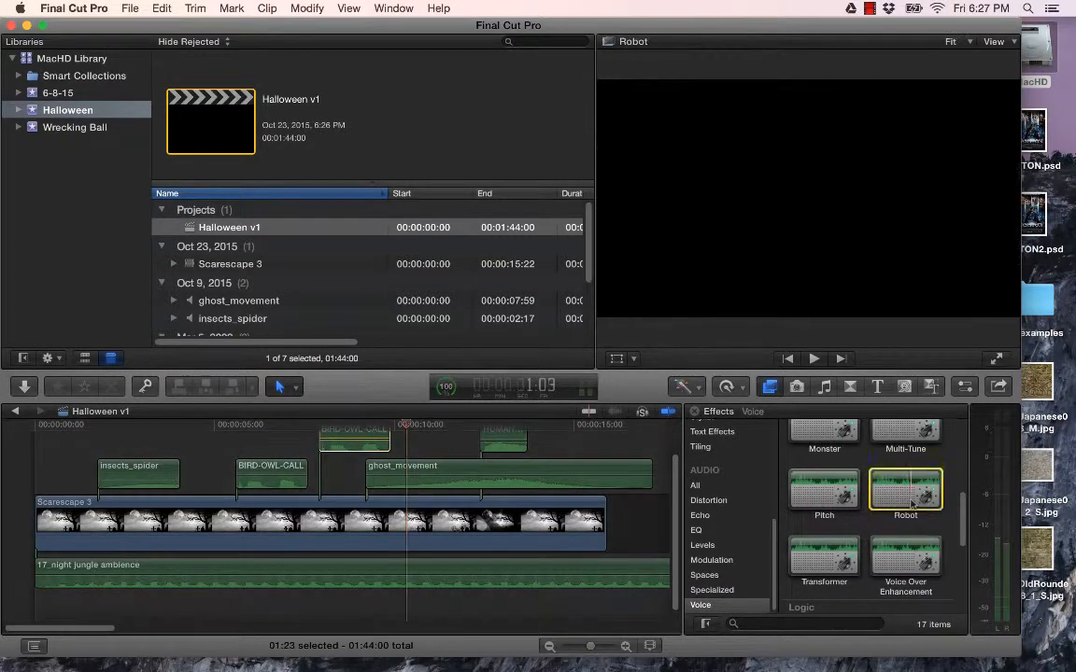
pyautogui.scroll(-3, 897, 506)
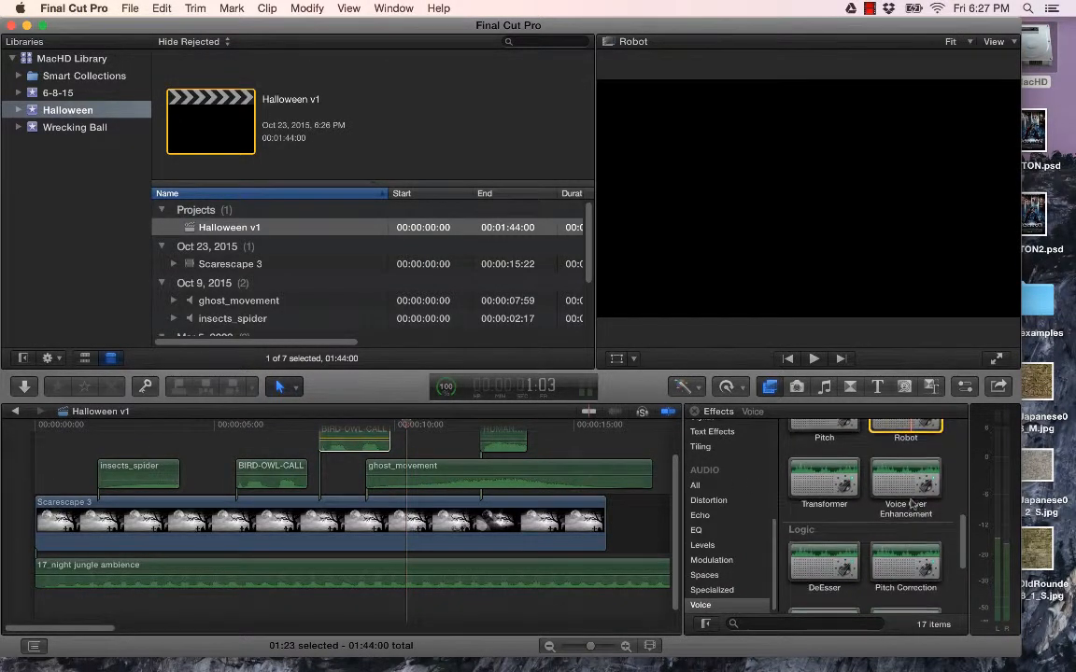
pyautogui.scroll(-5, 892, 542)
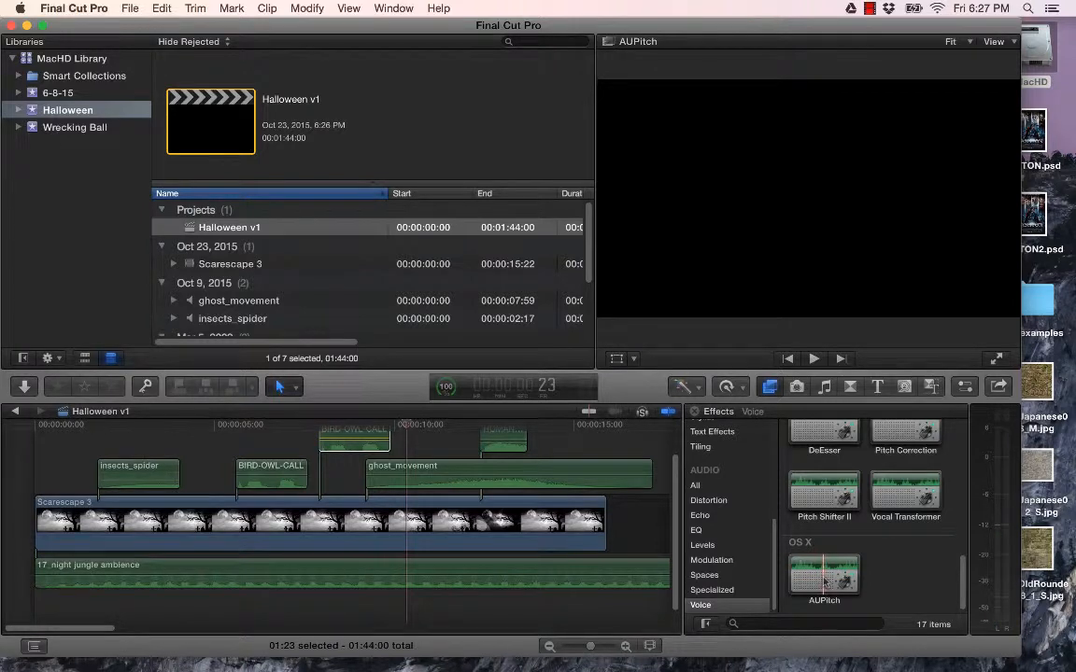
pyautogui.scroll(6, 720, 553)
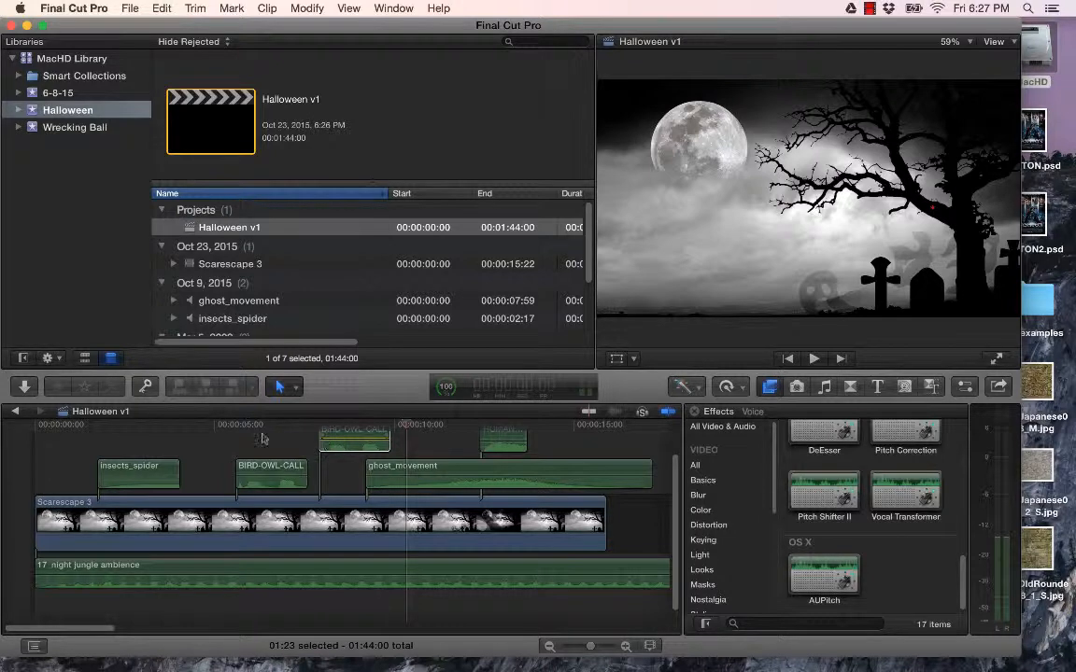
# Shorten the 17_night jungle ambience clip so it ends together with Scarescape 3
pyautogui.moveTo(239, 426); pyautogui.dragTo(559, 426)
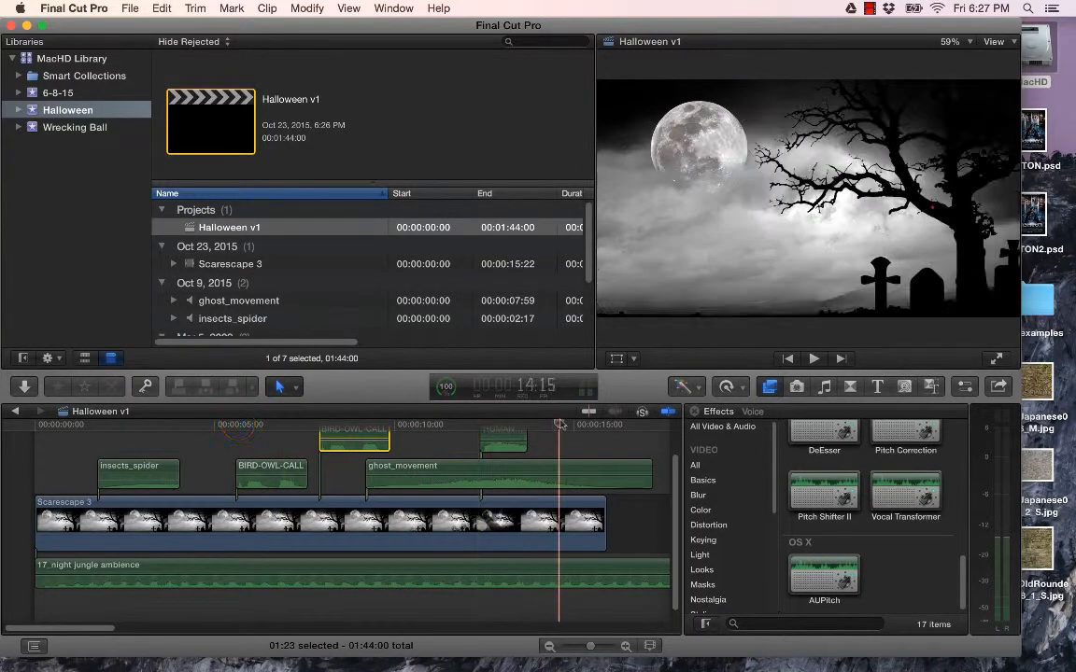
pyautogui.click(550, 646)
pyautogui.click(550, 646)
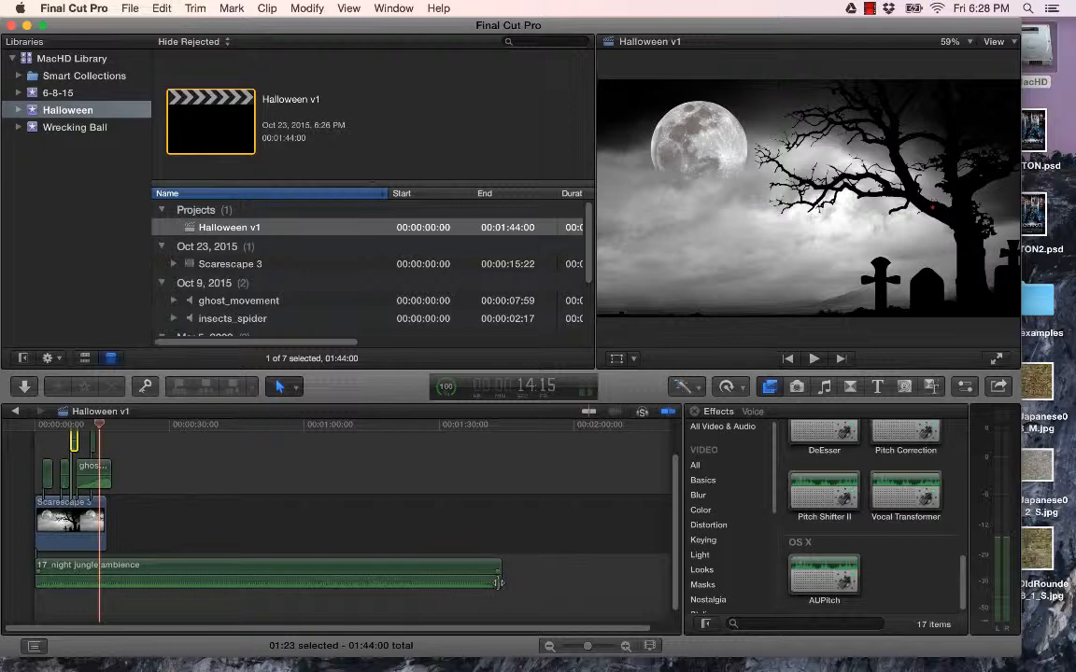
pyautogui.moveTo(499, 583); pyautogui.dragTo(104, 579)
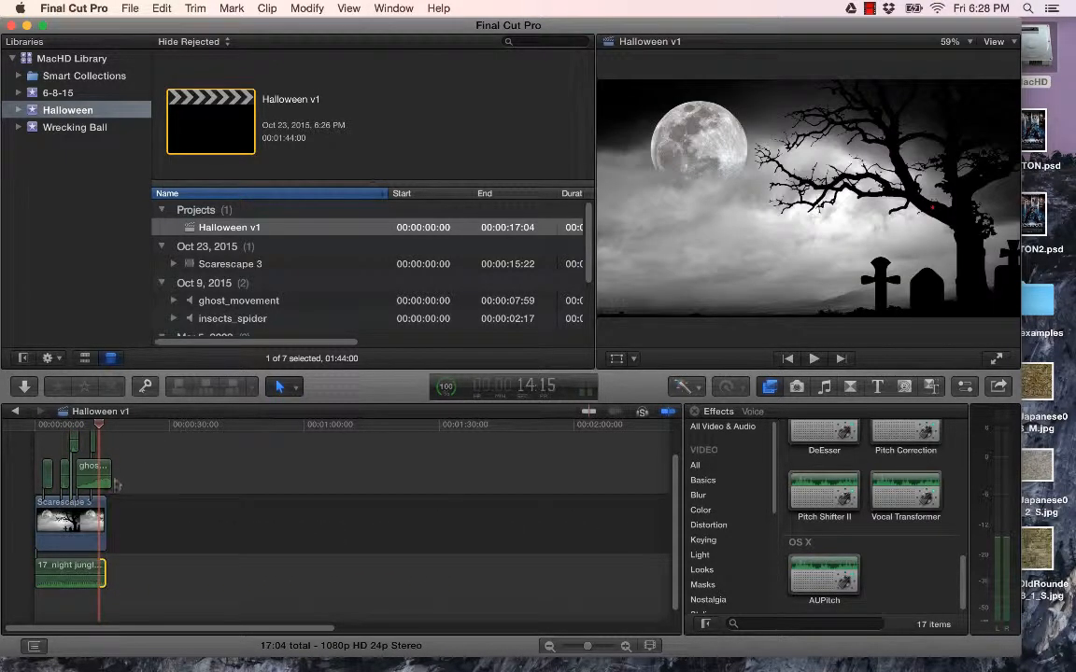
# Play back the end of the timeline from 13:16 to check the shortened ambience
pyautogui.click(104, 425)
pyautogui.click(97, 426)
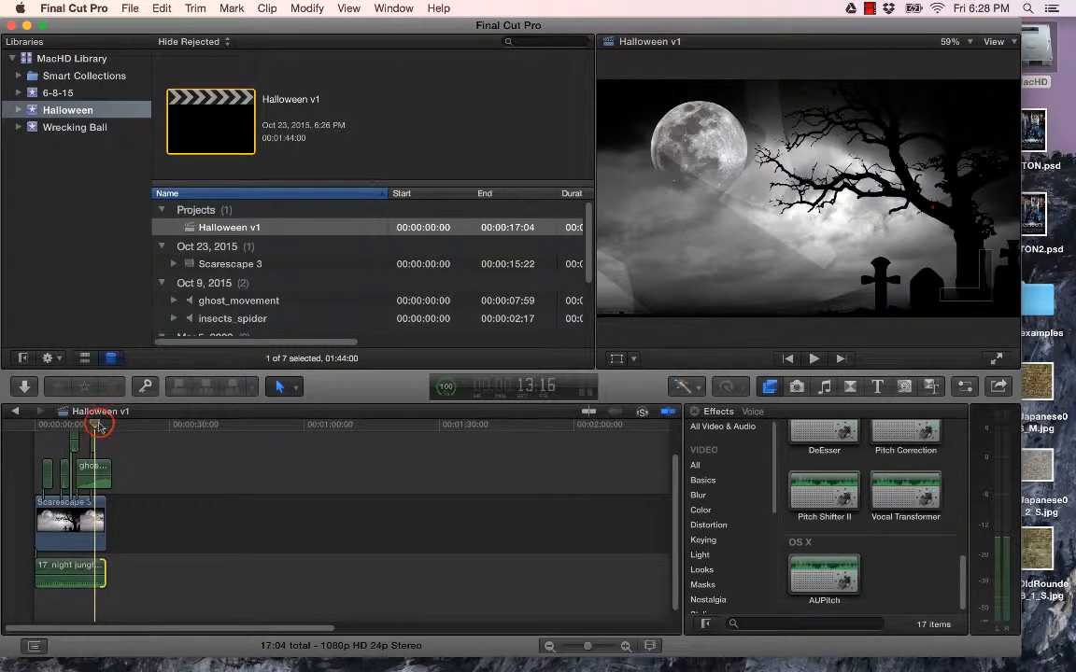
pyautogui.press('space')
pyautogui.press('space')
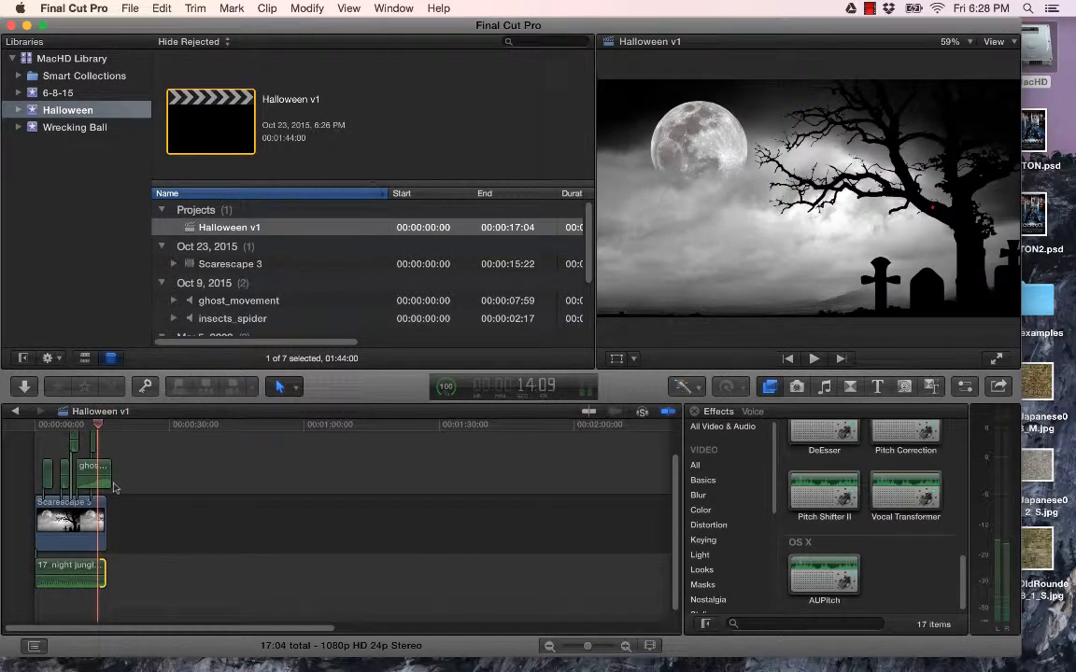
# Try trimming the end of ghost_movement to the end of Scarescape 3 and play back the ending
pyautogui.press('super+equal')
pyautogui.press('super+equal')
pyautogui.press('super+equal')
pyautogui.press('super+equal')
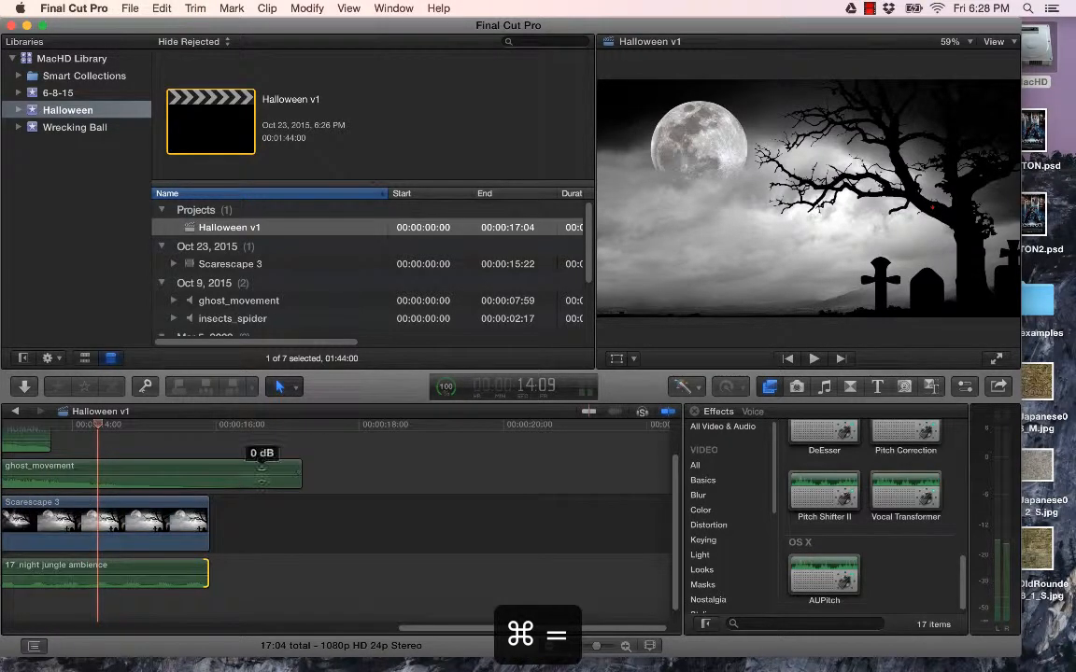
pyautogui.moveTo(299, 480); pyautogui.dragTo(204, 483)
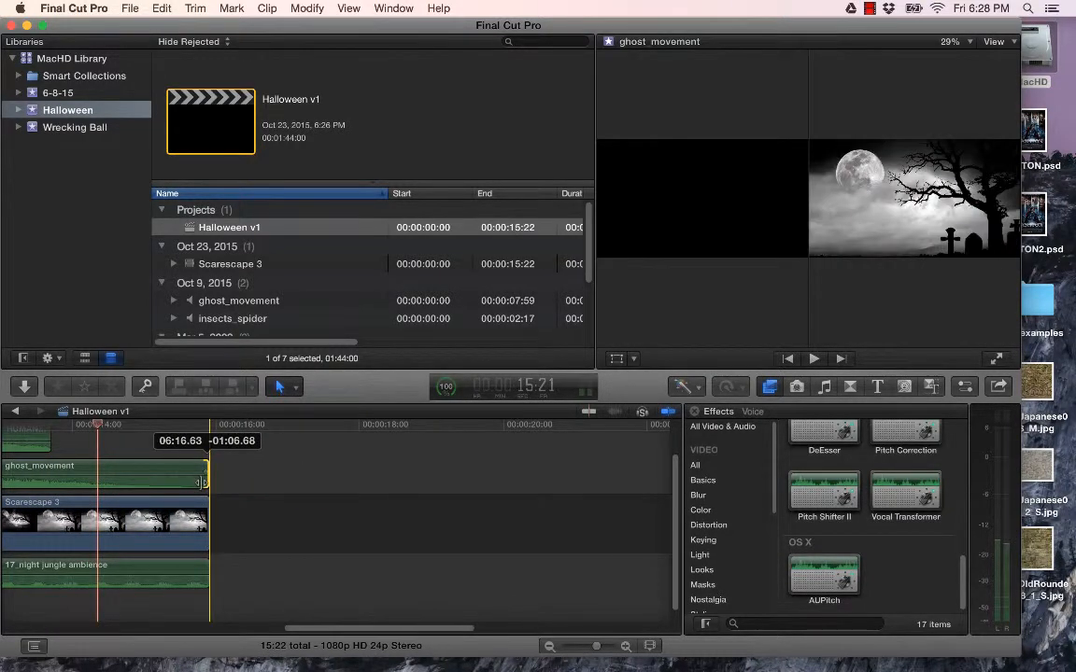
pyautogui.click(84, 425)
pyautogui.press('space')
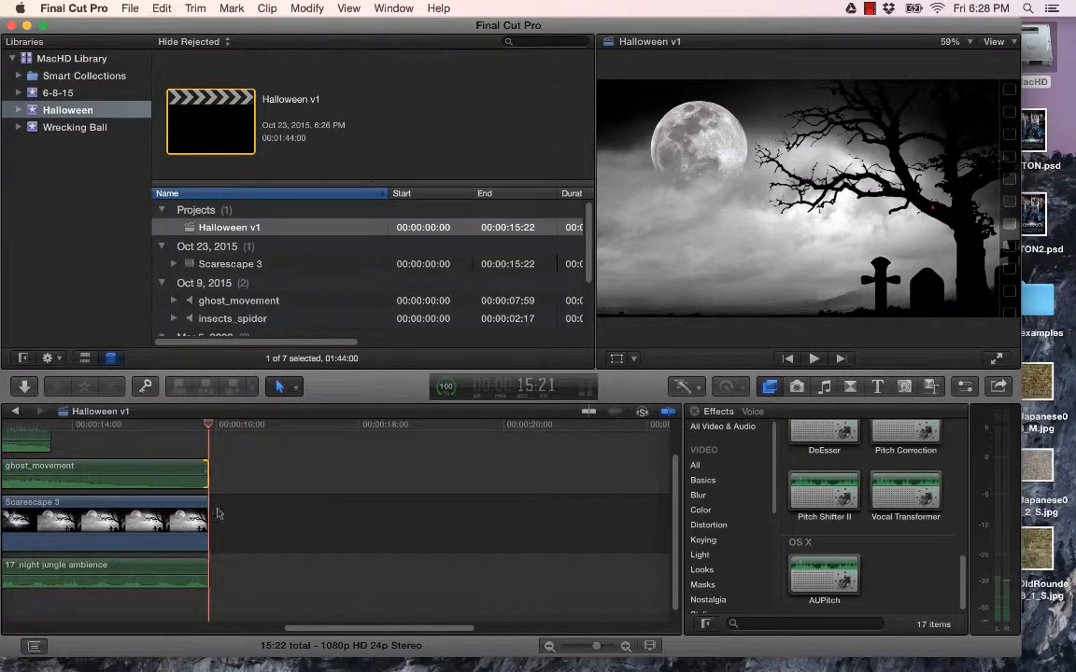
# Extend ghost_movement back past the end of Scarescape 3 and lengthen 17_night jungle ambience to the same 17:04 end point
pyautogui.moveTo(204, 482); pyautogui.dragTo(299, 478)
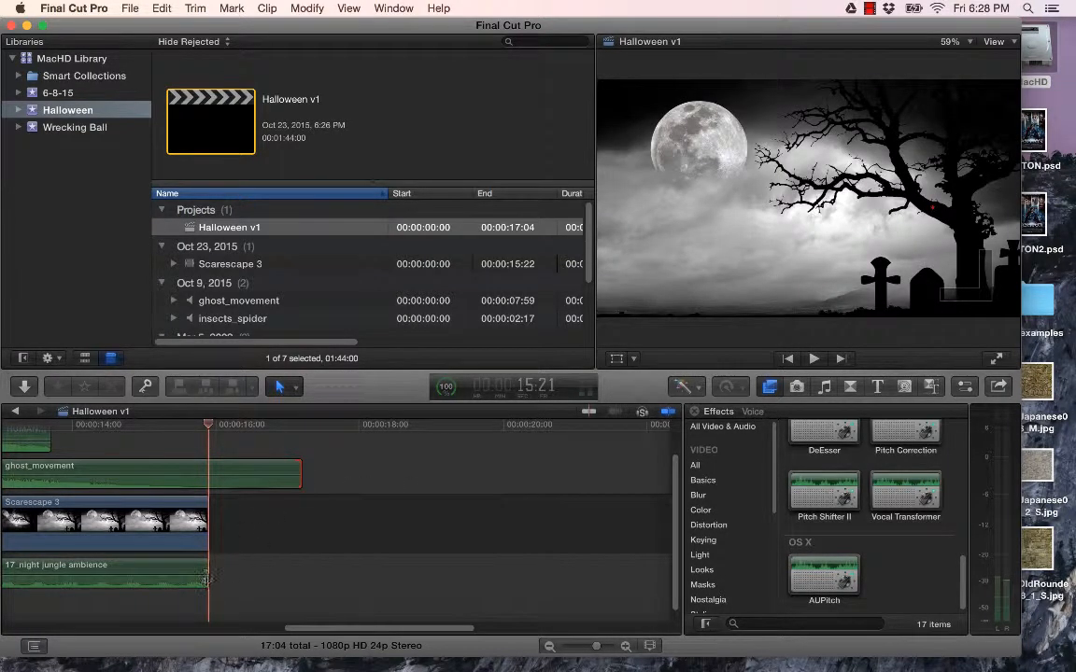
pyautogui.moveTo(206, 577); pyautogui.dragTo(301, 570)
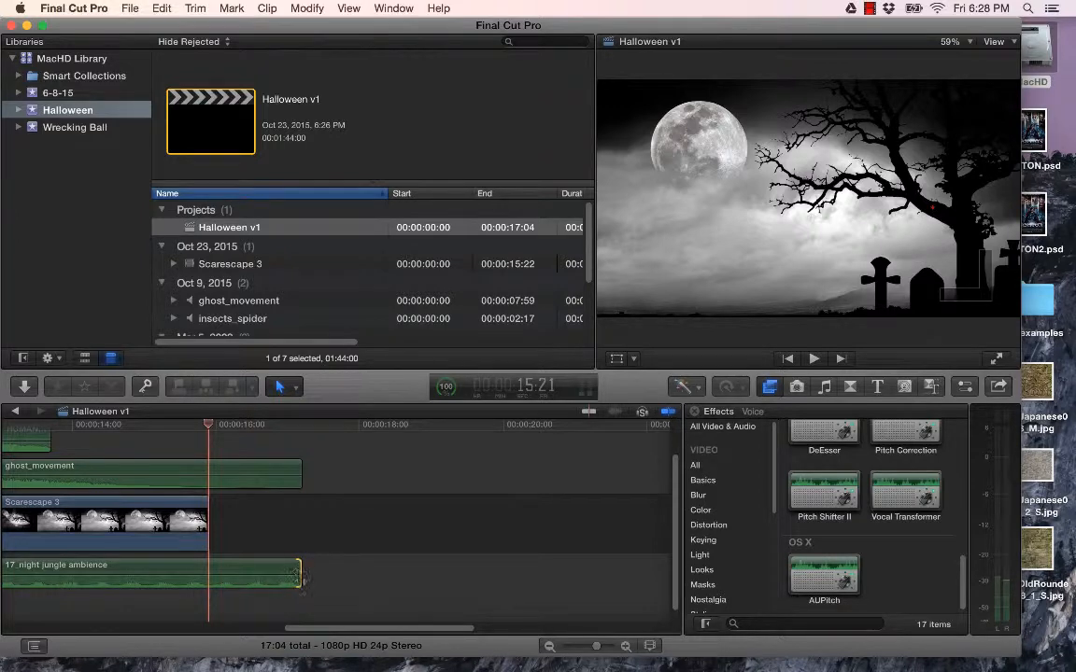
# Add a fade-out of about two seconds with a Linear curve to 17_night jungle ambience and play back the ending
pyautogui.moveTo(298, 579); pyautogui.dragTo(161, 574)
pyautogui.moveTo(292, 574); pyautogui.dragTo(162, 572)
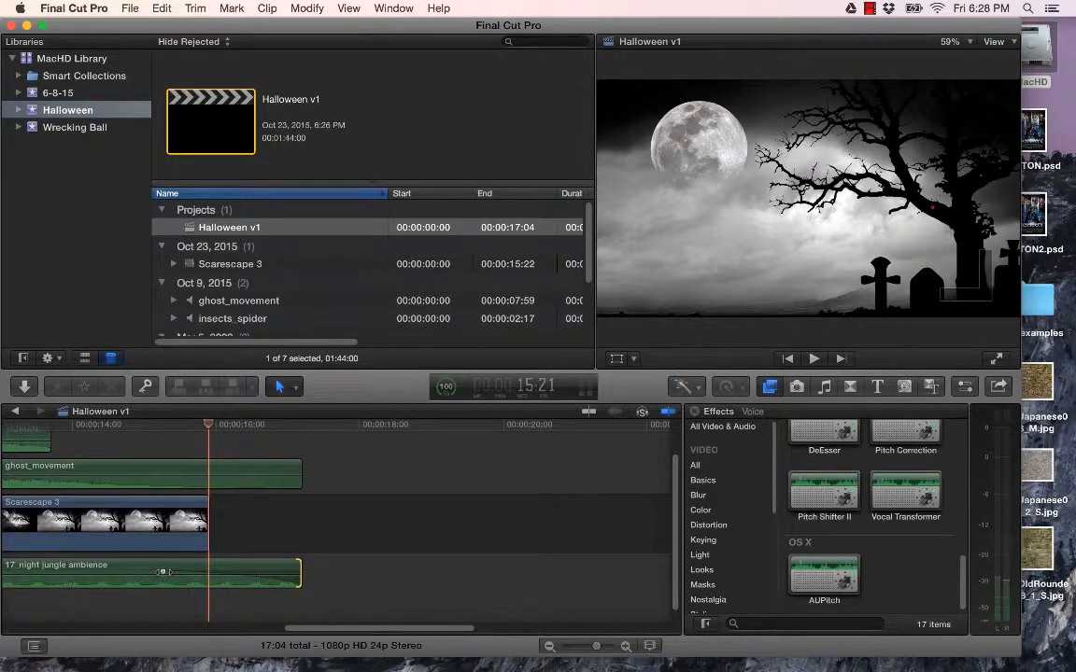
pyautogui.rightClick(163, 570)
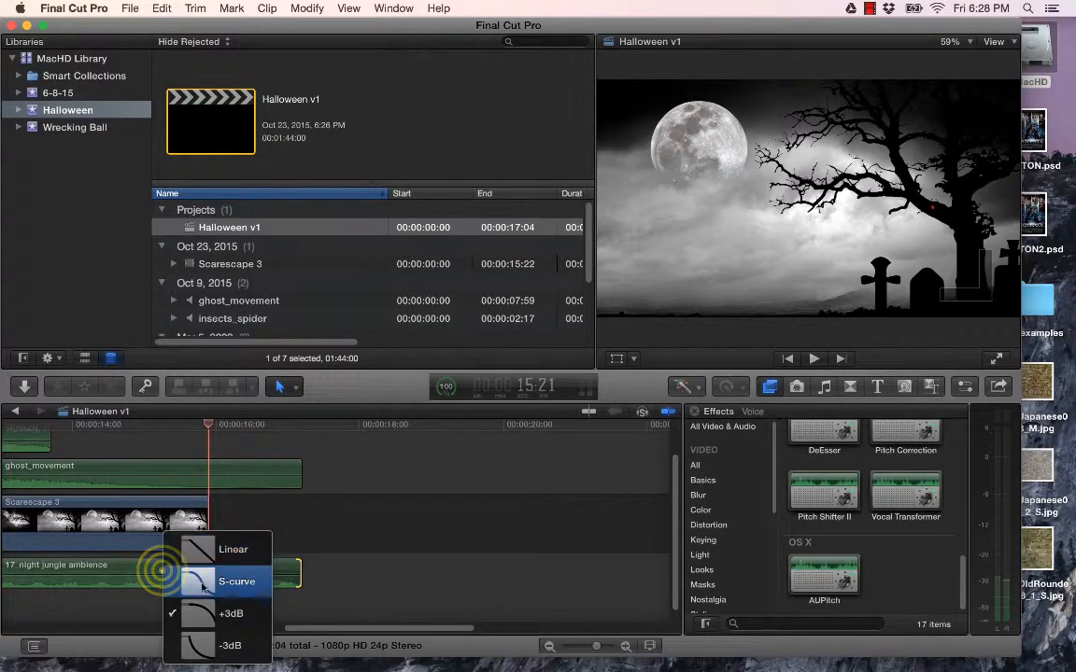
pyautogui.click(199, 550)
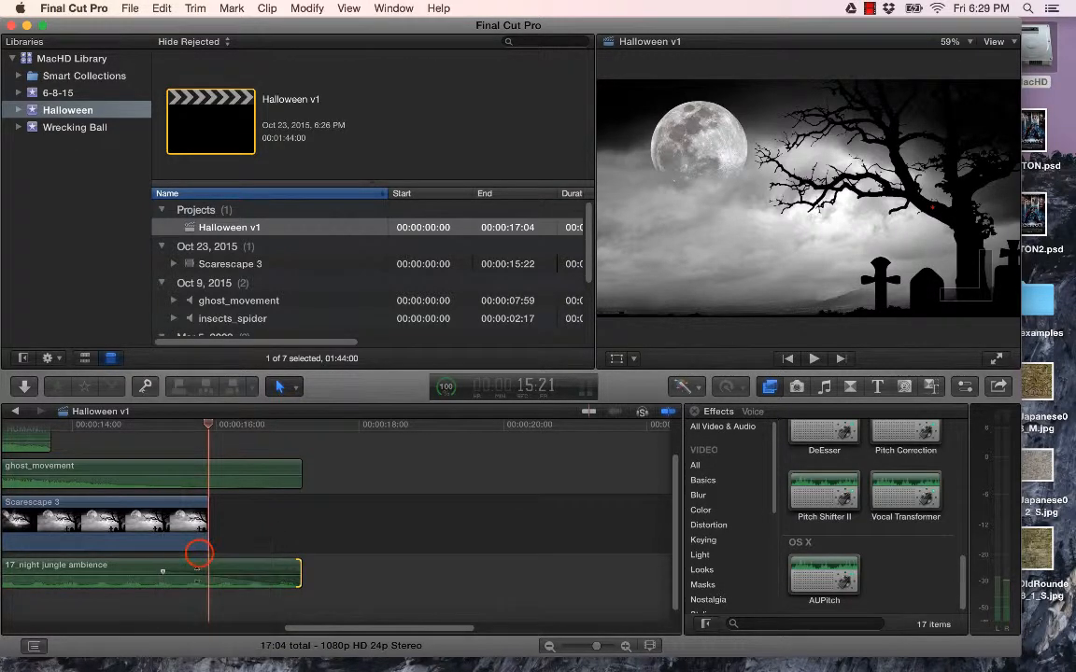
pyautogui.rightClick(163, 571)
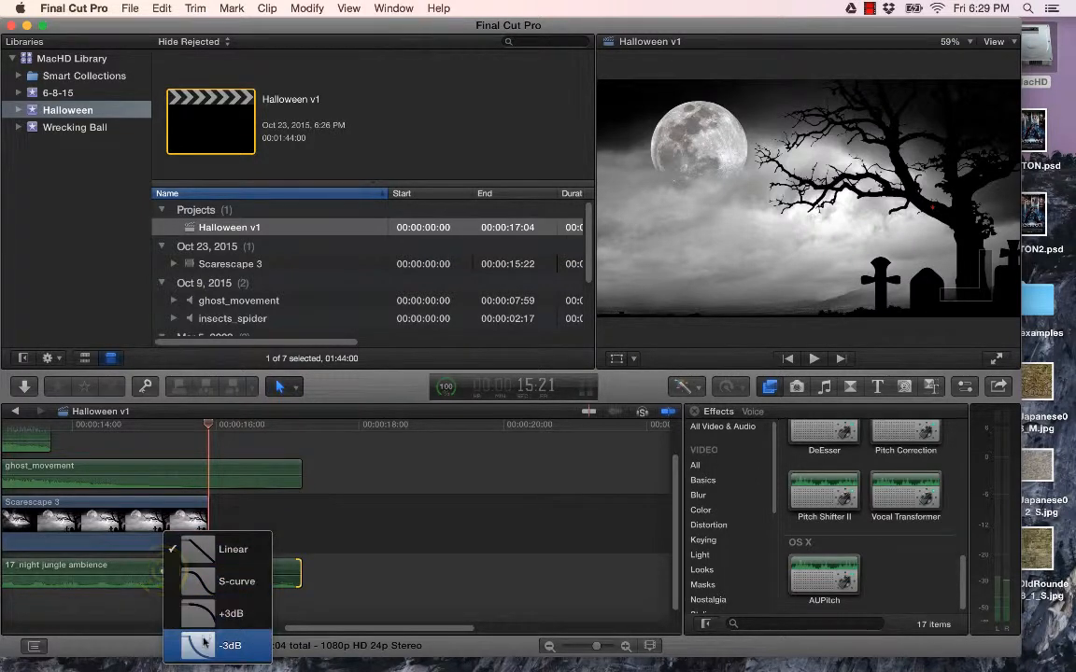
pyautogui.click(201, 550)
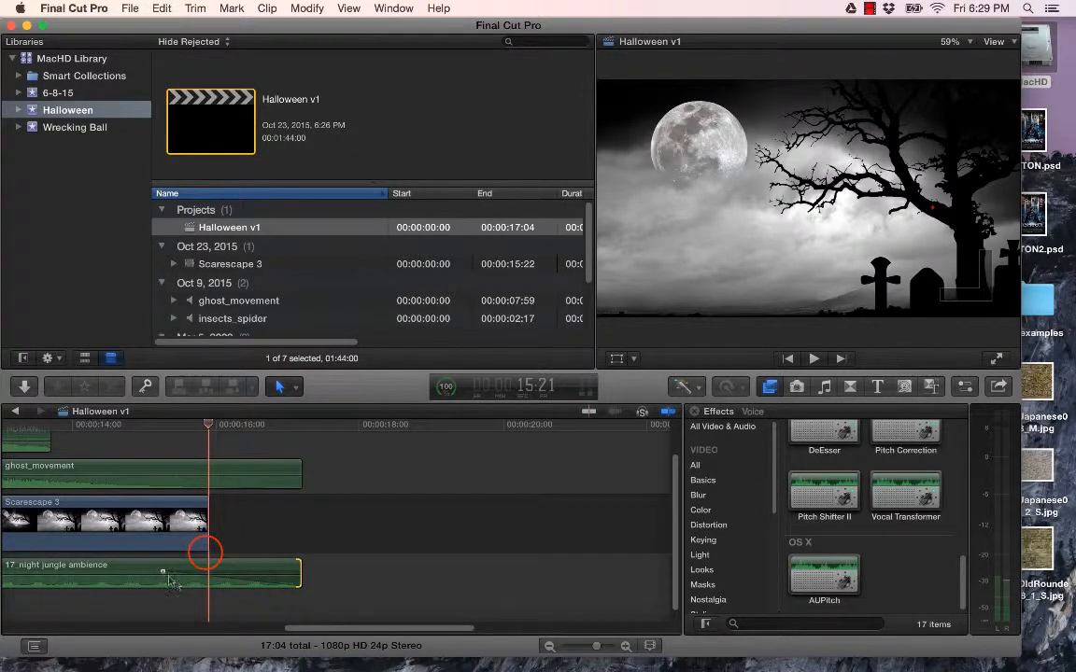
pyautogui.click(82, 425)
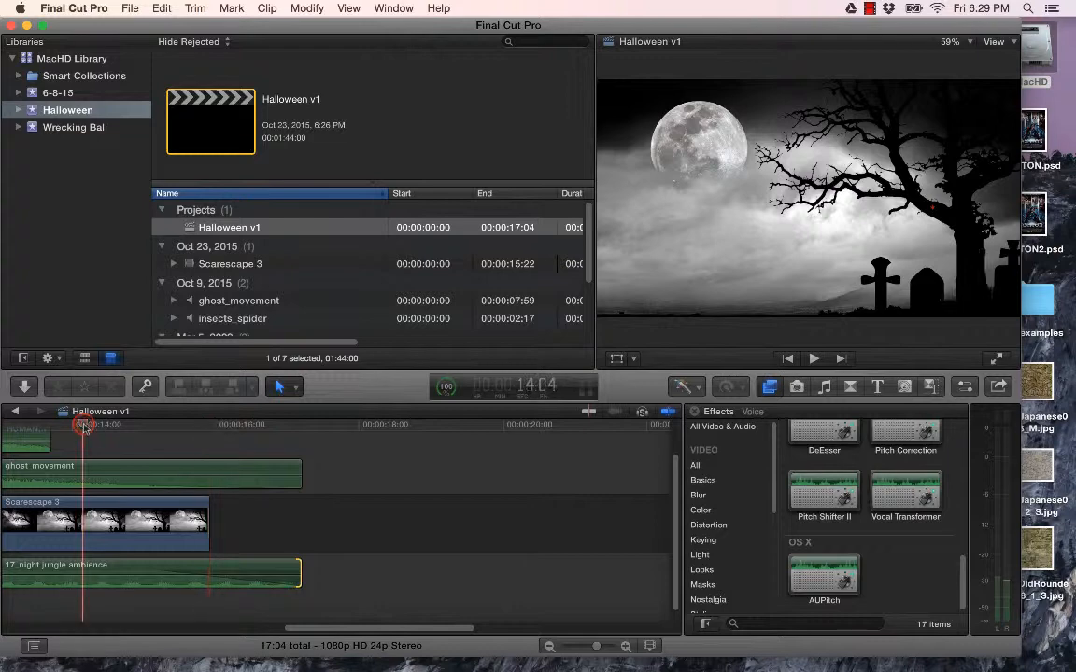
pyautogui.press('space')
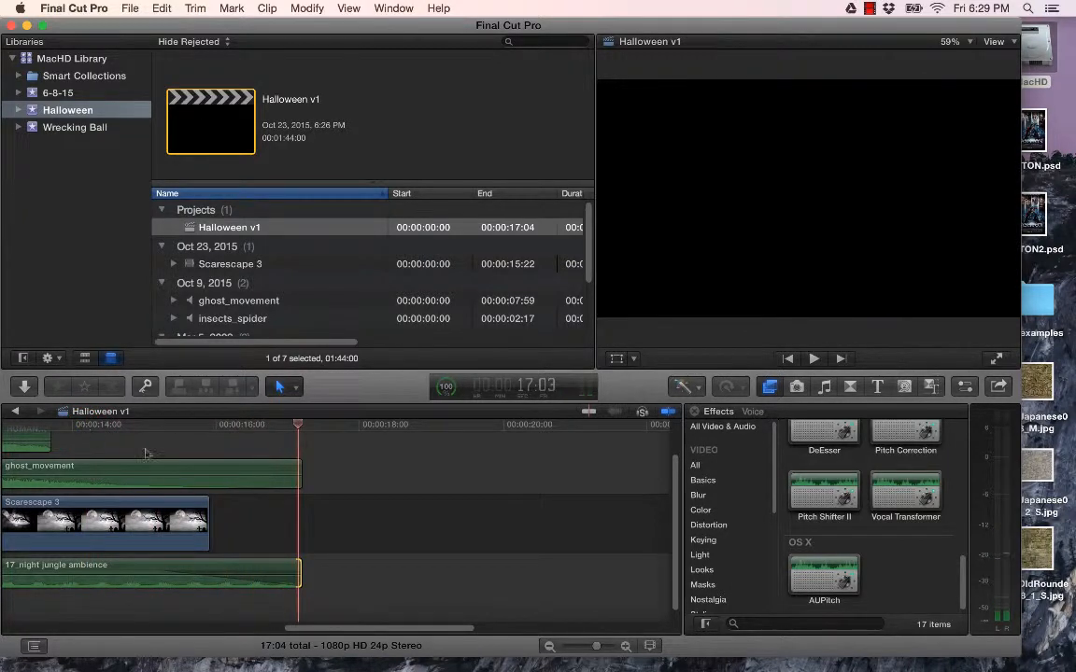
# Add a Cross Dissolve transition to the end of Scarescape 3 and park the playhead at 14:02
pyautogui.click(208, 504)
pyautogui.click(851, 388)
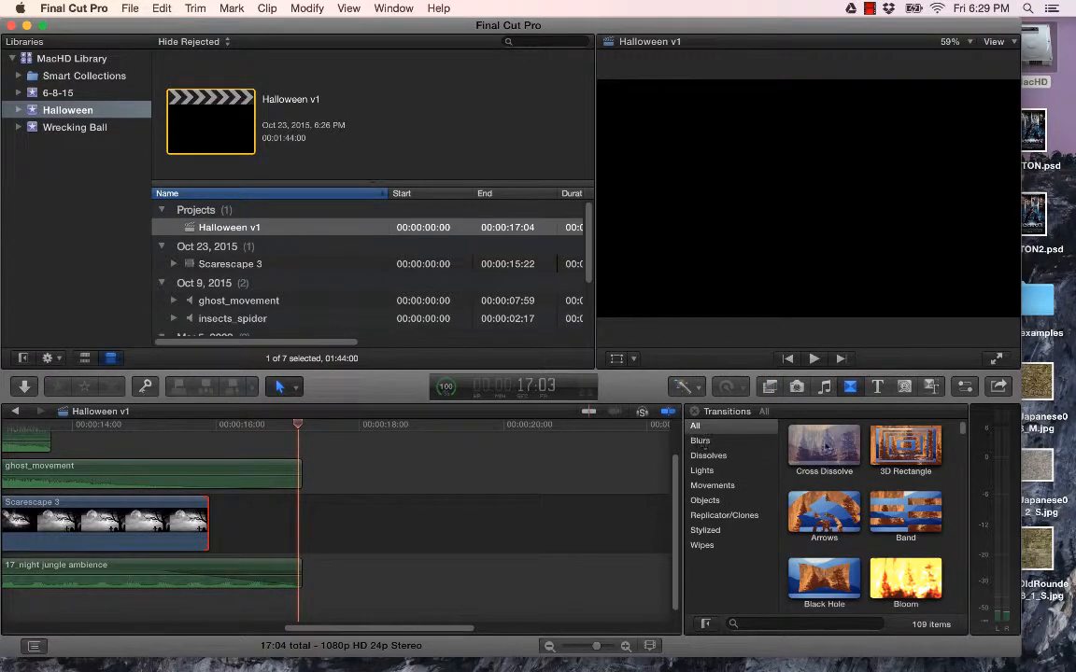
pyautogui.moveTo(829, 446); pyautogui.dragTo(200, 513)
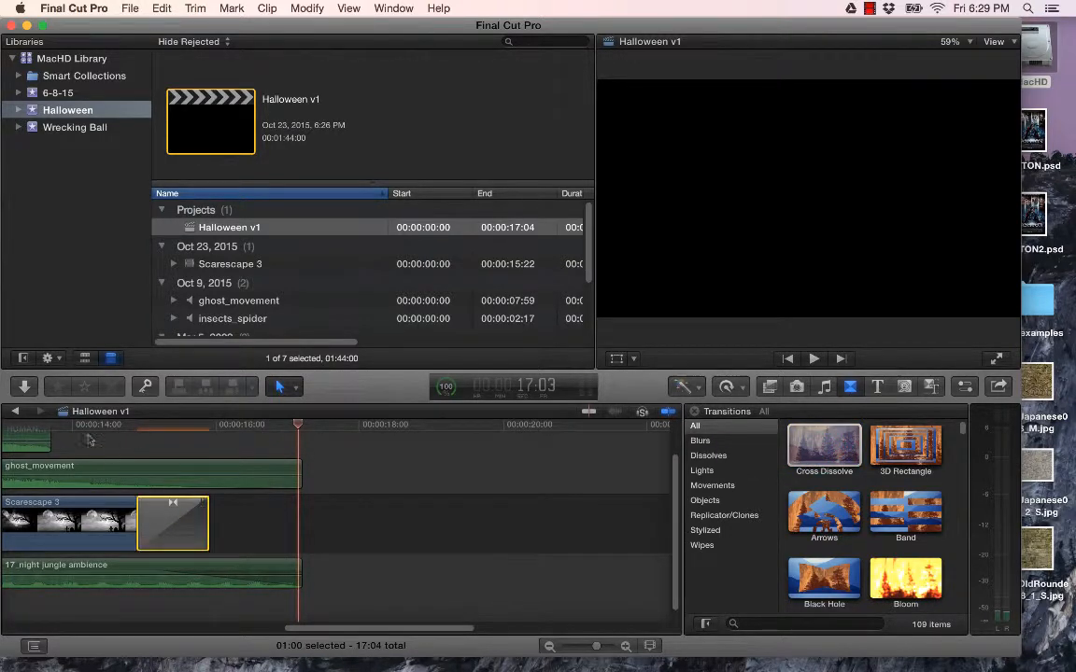
pyautogui.click(80, 426)
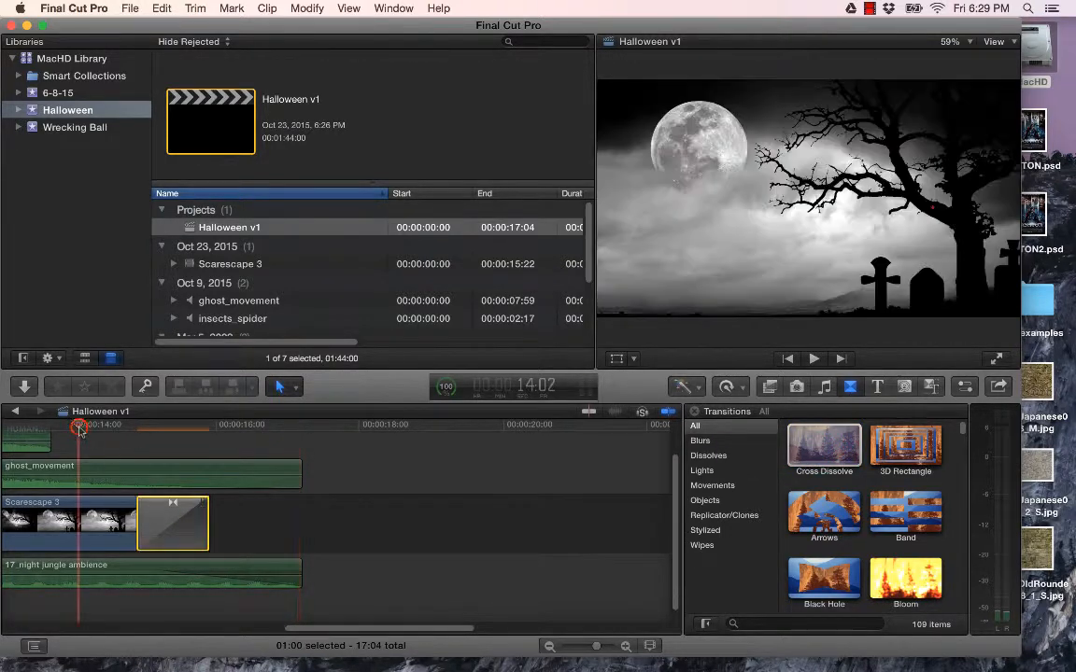
# Play back the ending from 14:02 to check the fade-outs, then return to the start of the timeline
pyautogui.press('space')
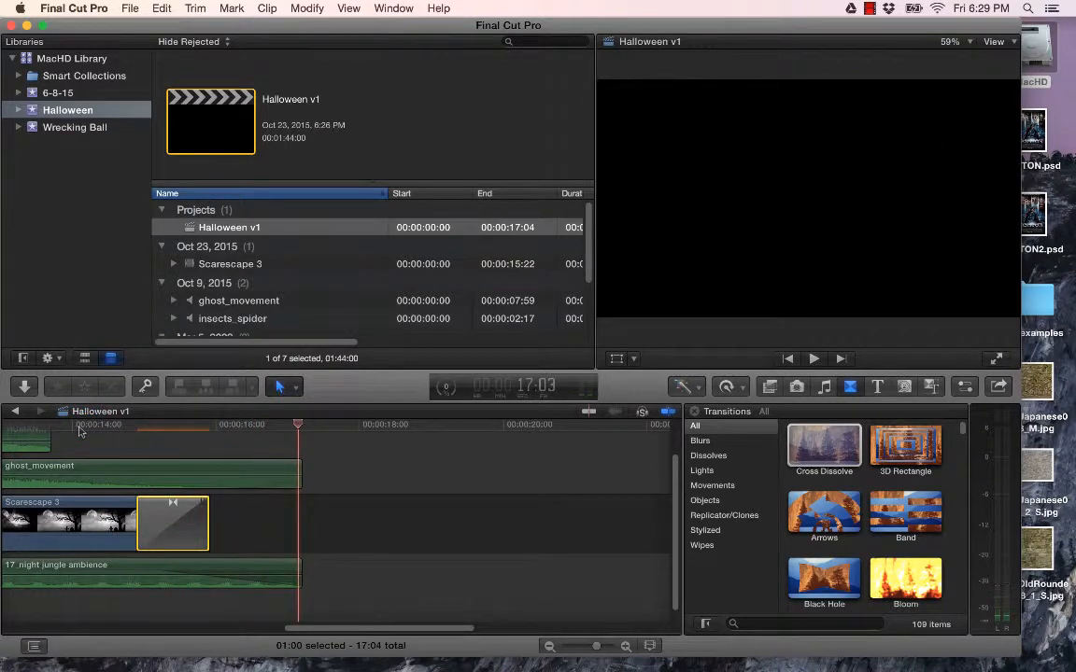
pyautogui.hscroll(-10, 381, 632)
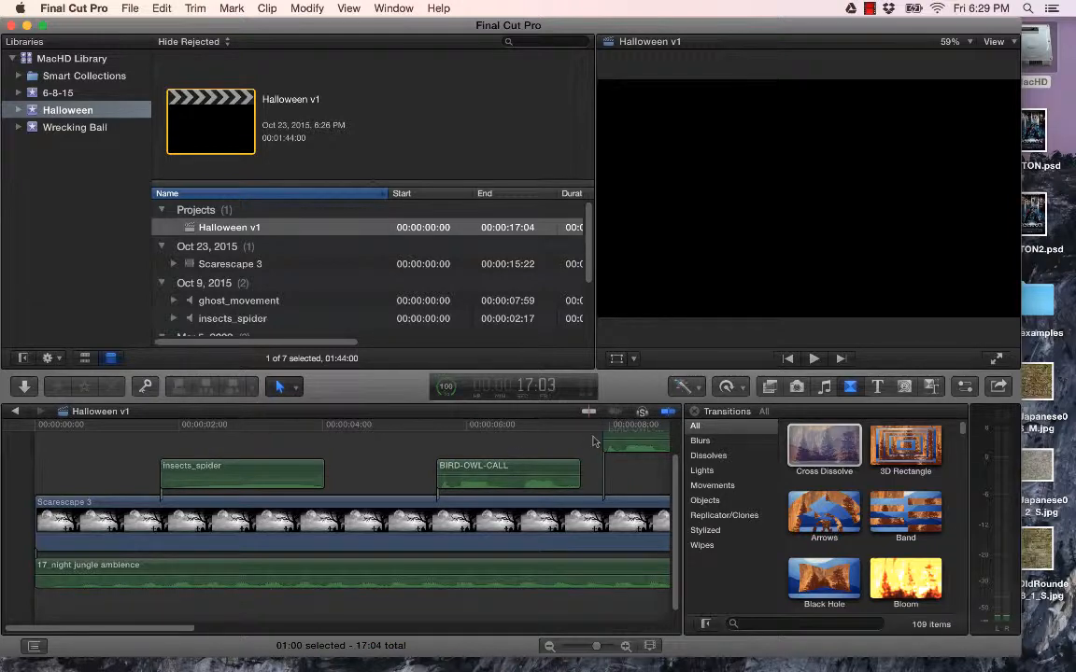
# Start sharing the Halloween v1 project as a Master File and open its export settings
pyautogui.click(998, 386)
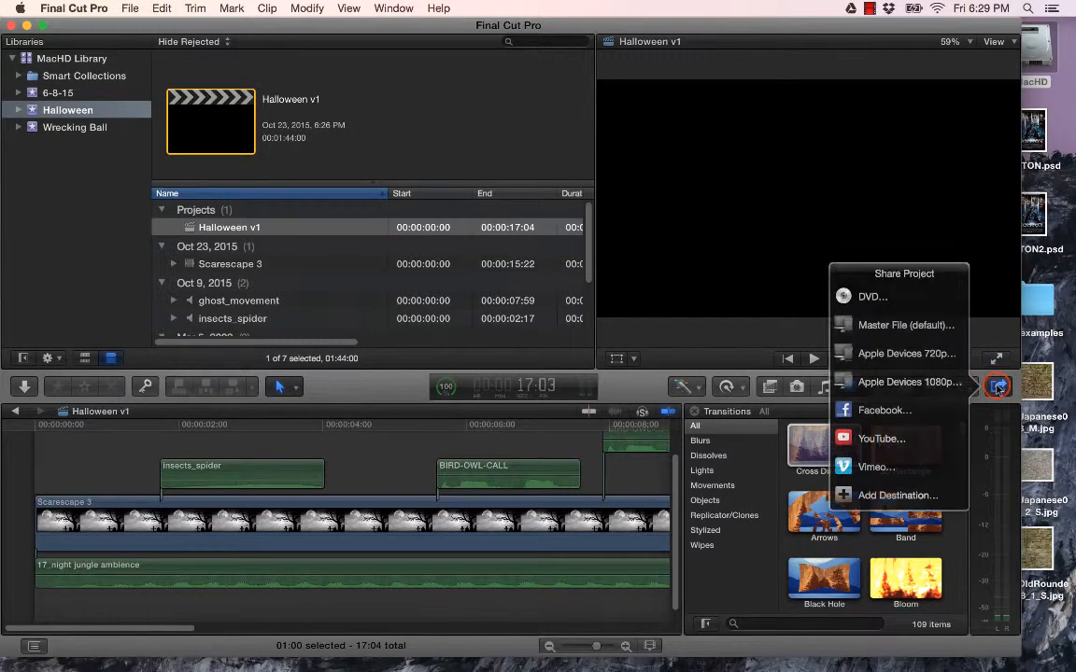
pyautogui.click(888, 325)
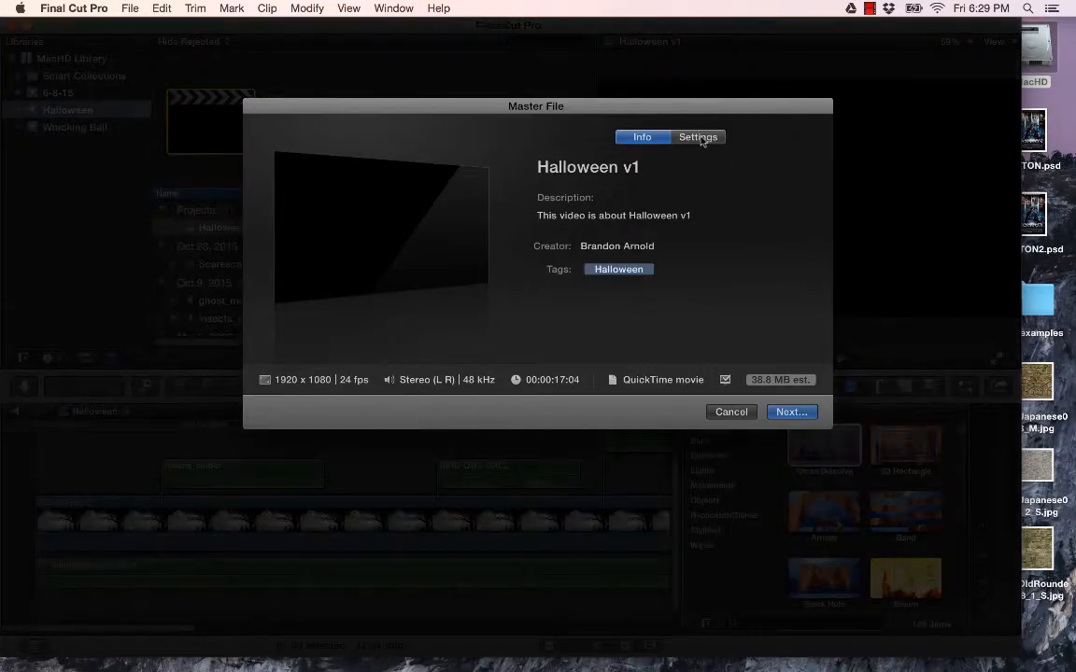
pyautogui.click(699, 138)
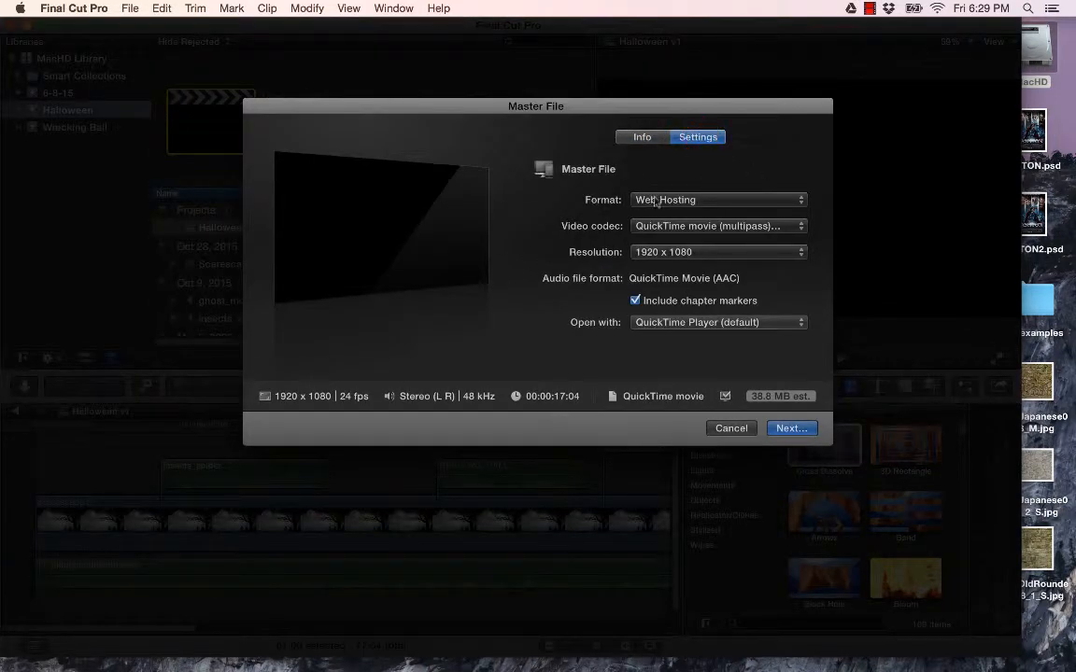
# Set the export format to Video and Audio with the Source - Apple ProRes 422 codec
pyautogui.click(693, 201)
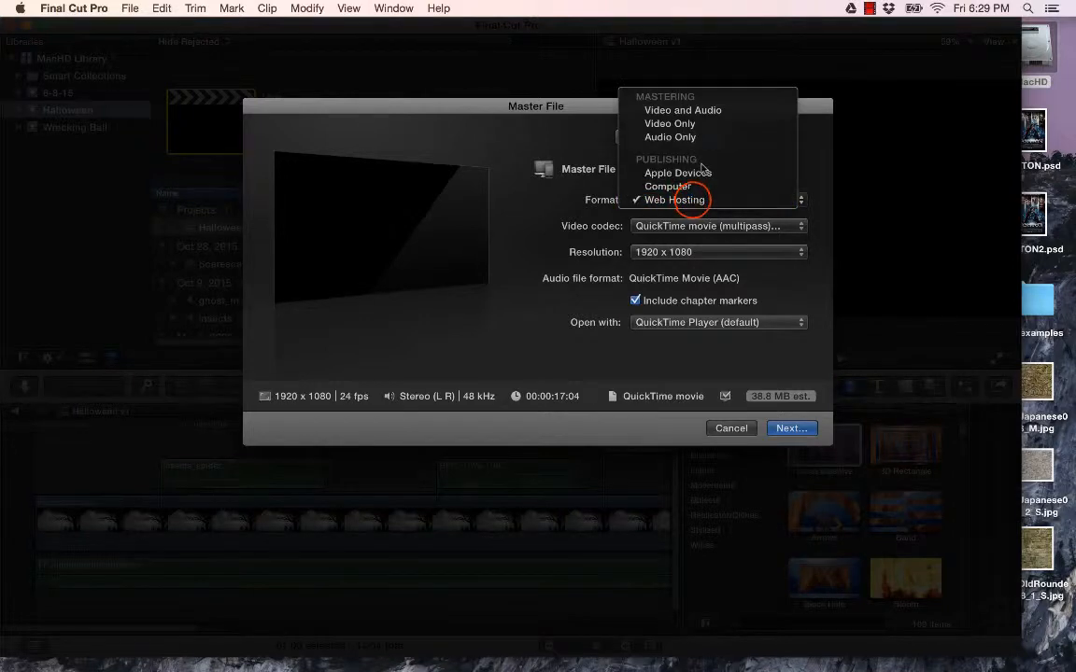
pyautogui.click(699, 111)
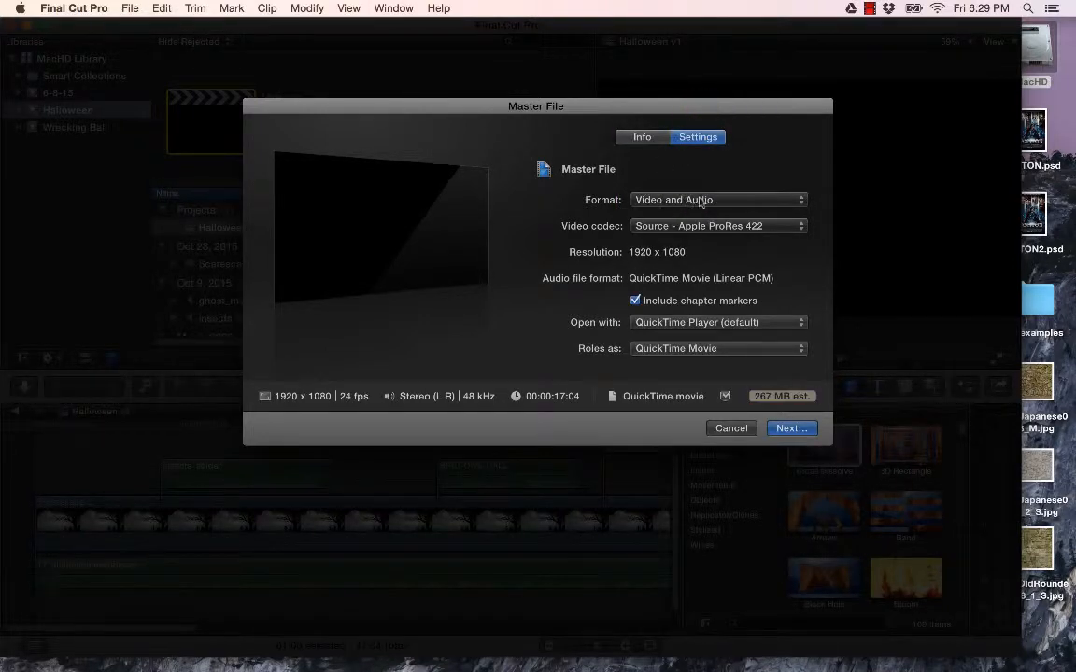
pyautogui.click(686, 227)
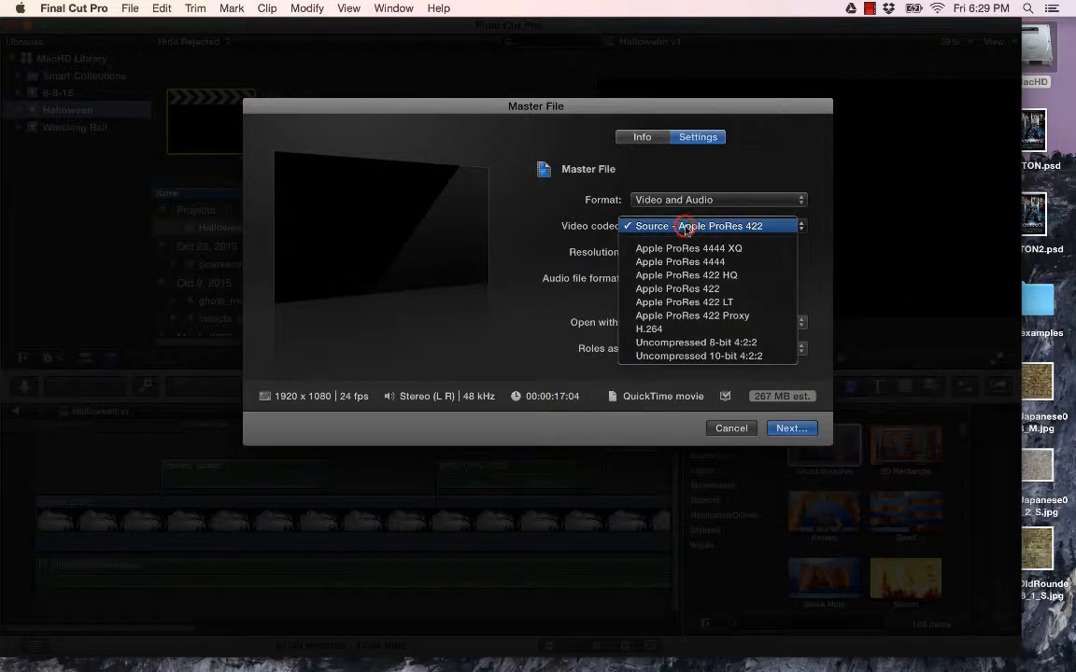
pyautogui.click(746, 228)
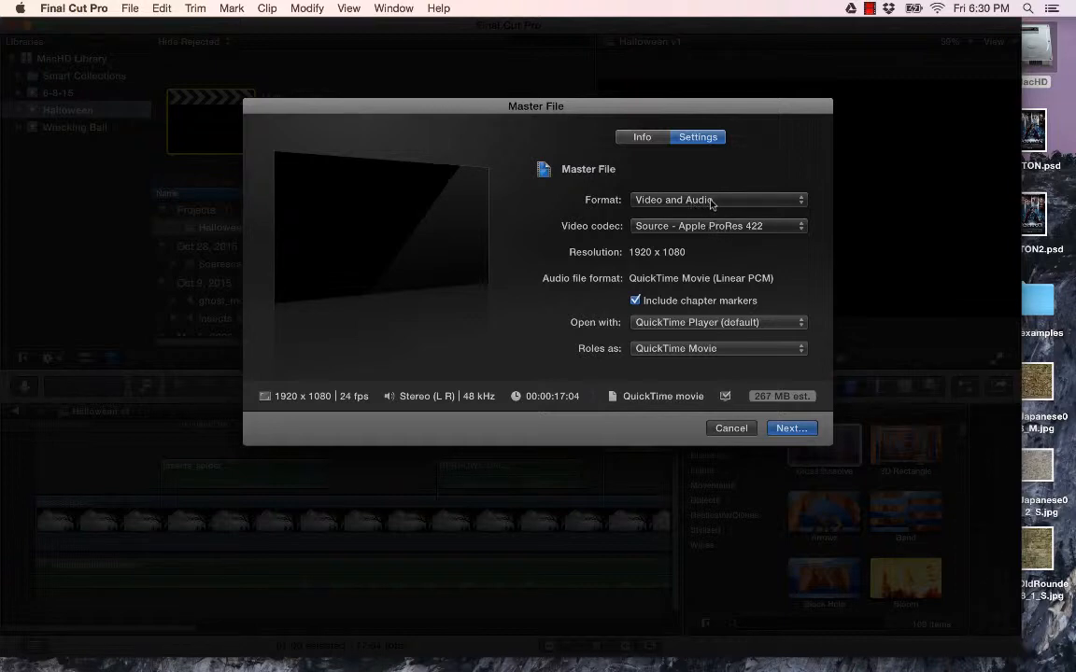
# Set the export format to Web Hosting with a resolution of 1920 x 1080
pyautogui.click(703, 202)
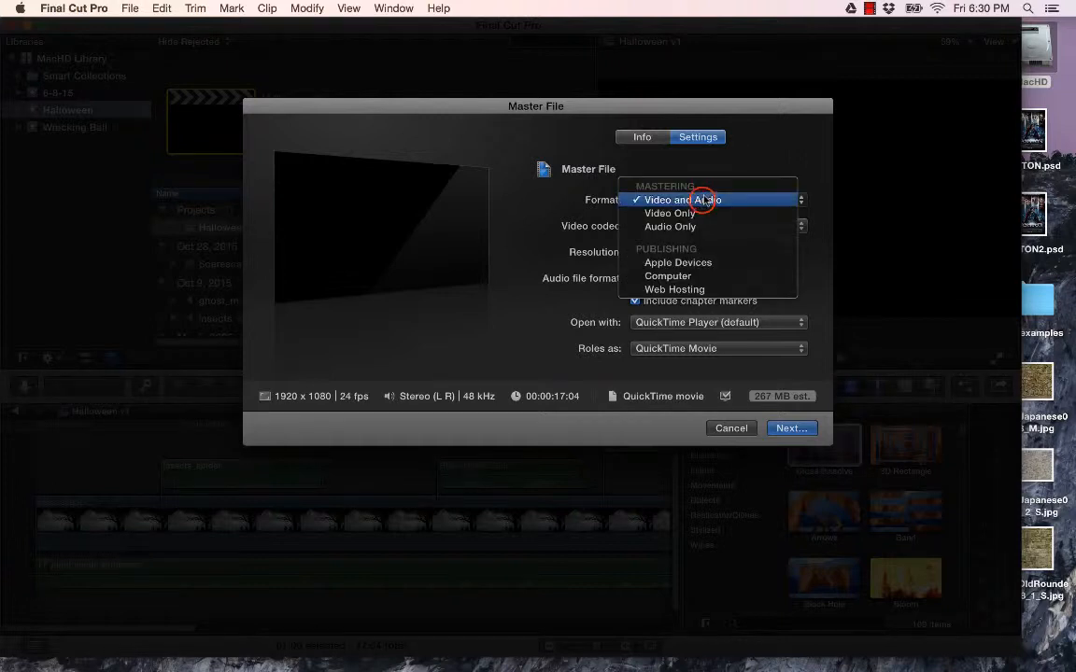
pyautogui.click(666, 291)
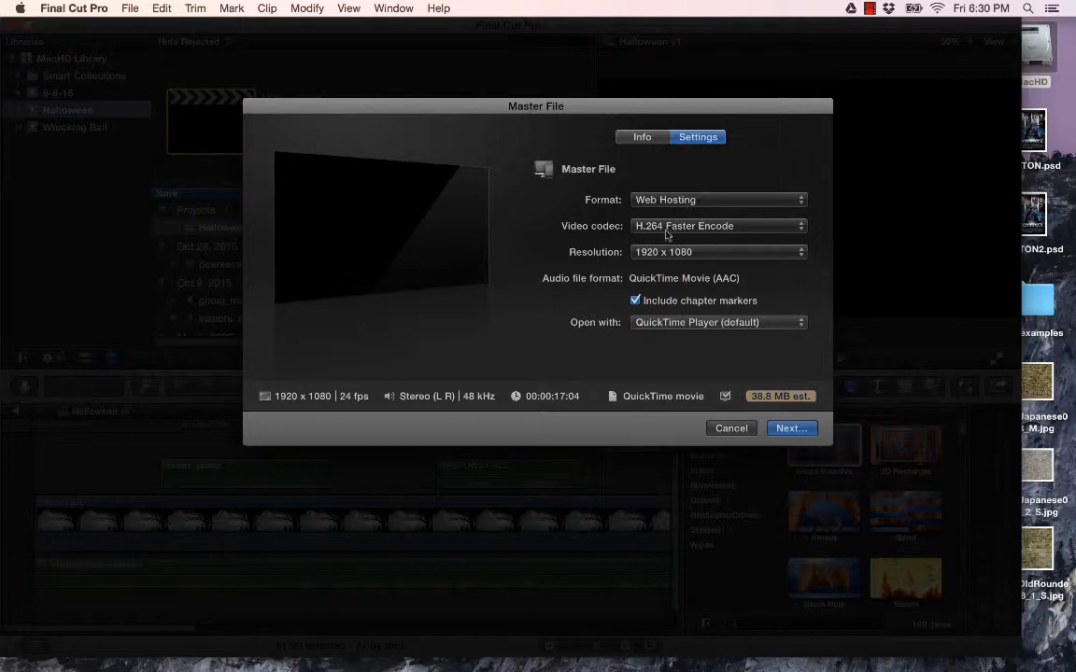
pyautogui.click(651, 257)
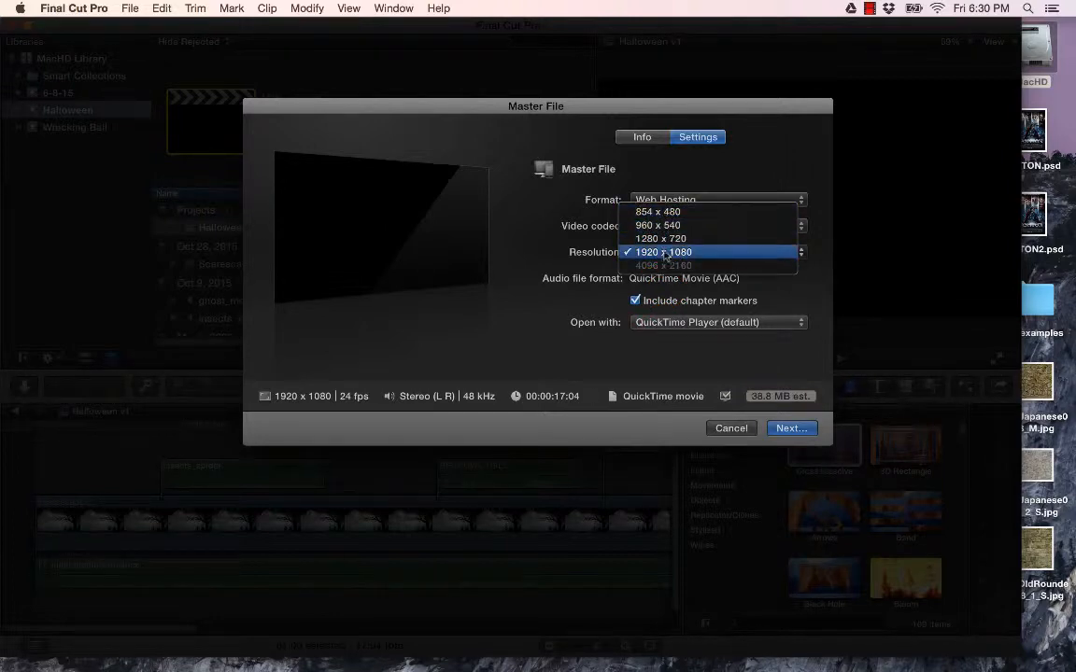
pyautogui.click(686, 257)
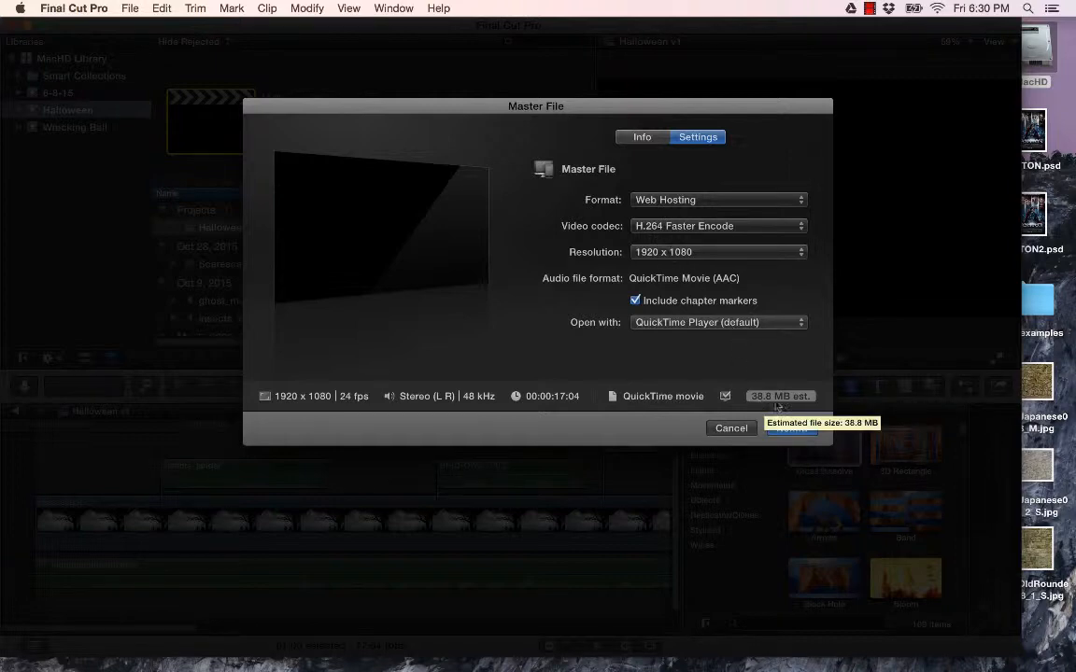
# Switch the format to Video and Audio to compare the estimated file size, then return it to Web Hosting
pyautogui.click(680, 202)
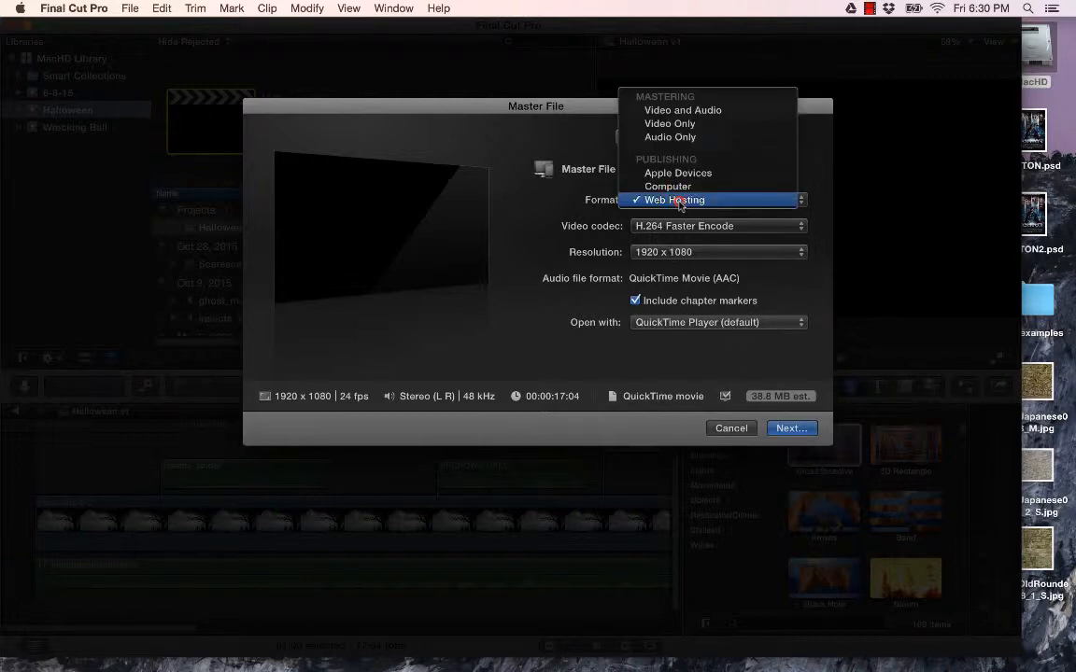
pyautogui.click(669, 110)
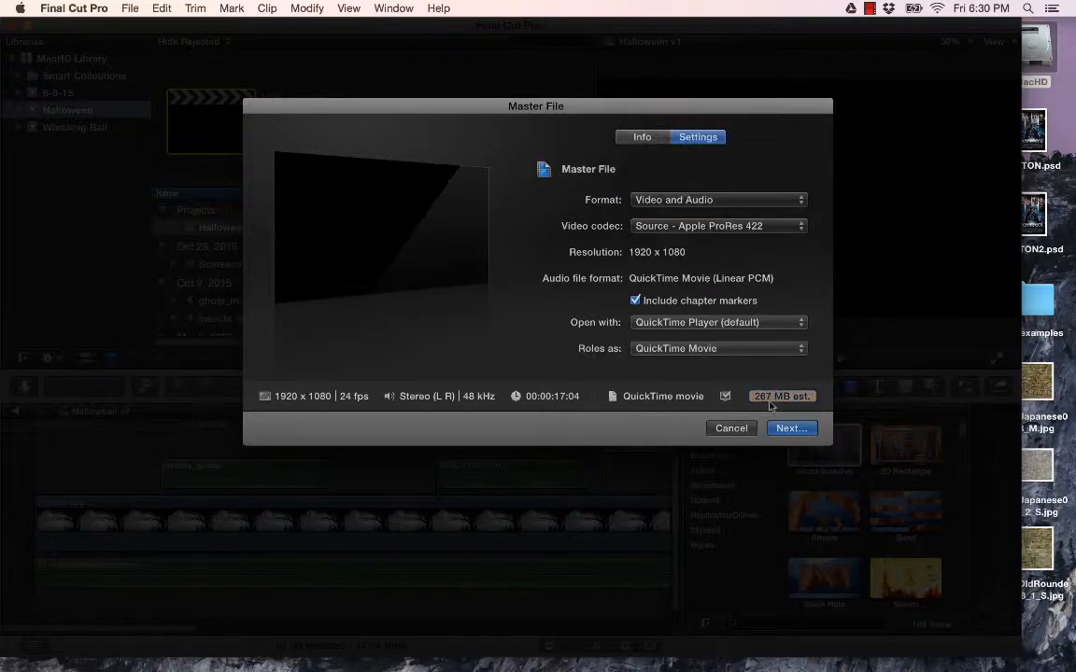
pyautogui.click(678, 202)
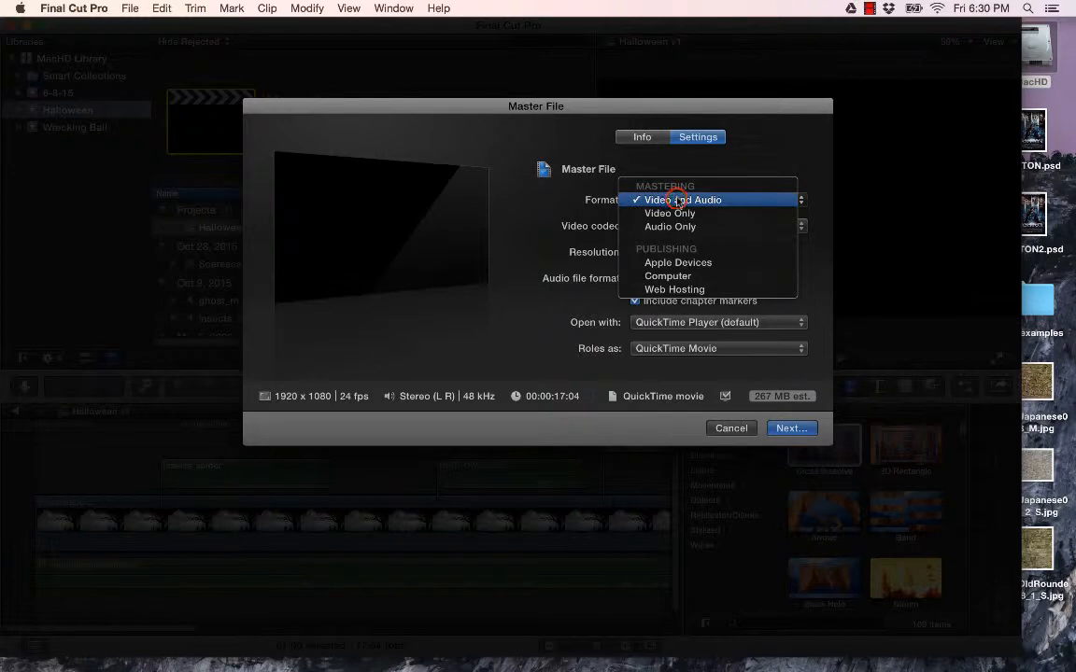
pyautogui.click(679, 290)
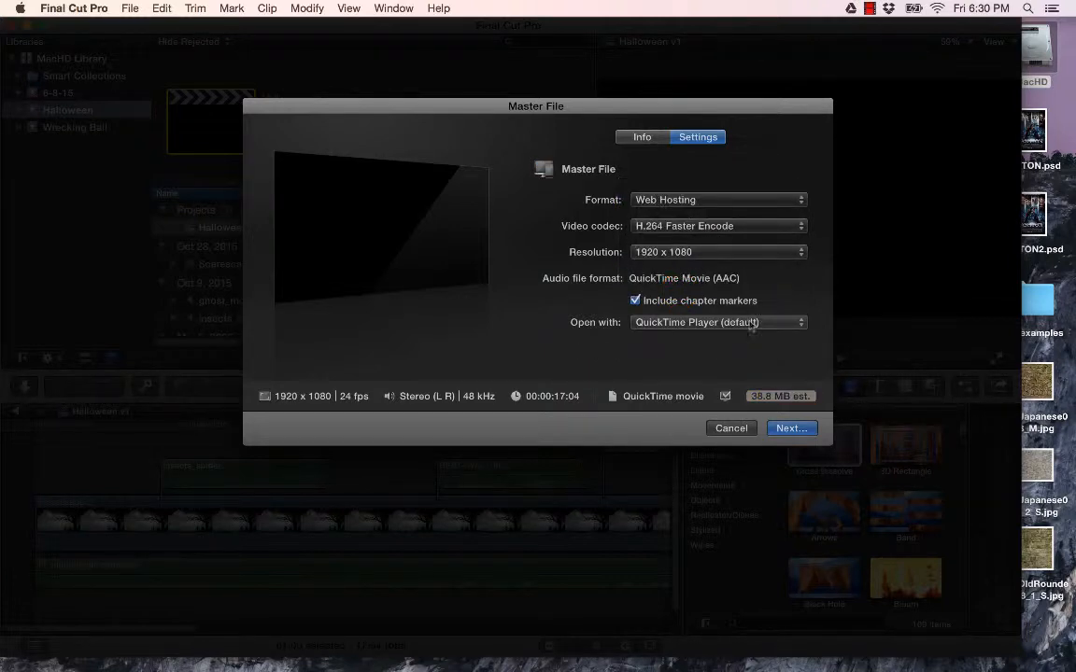
# Set the export resolution to 854 x 480 and save the file as Halloween v1 in the Movies folder
pyautogui.click(693, 252)
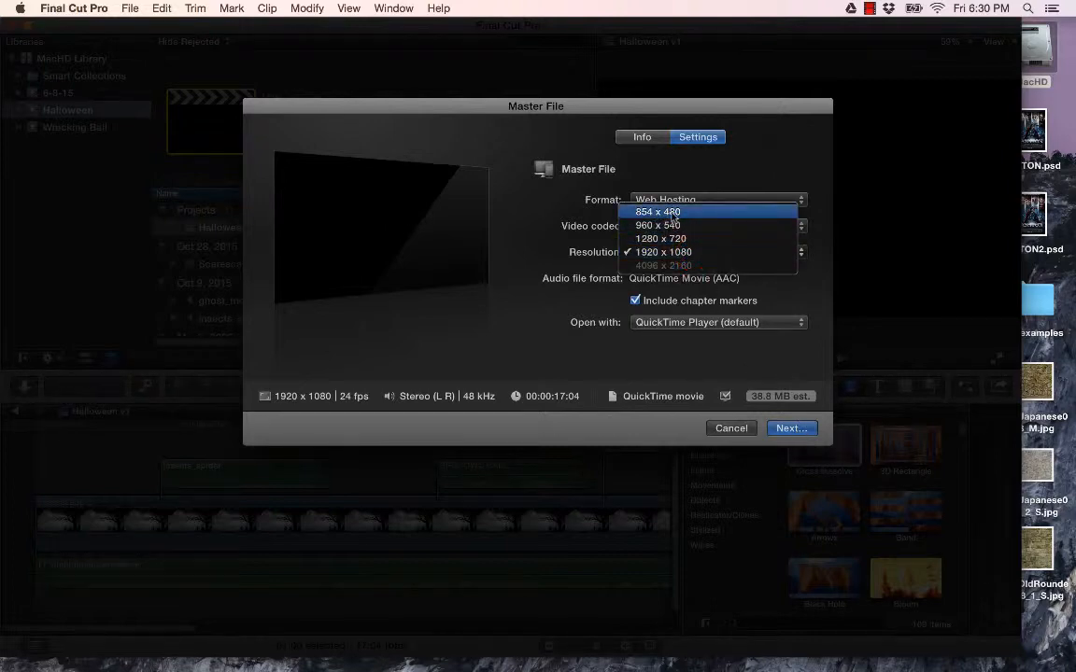
pyautogui.click(673, 214)
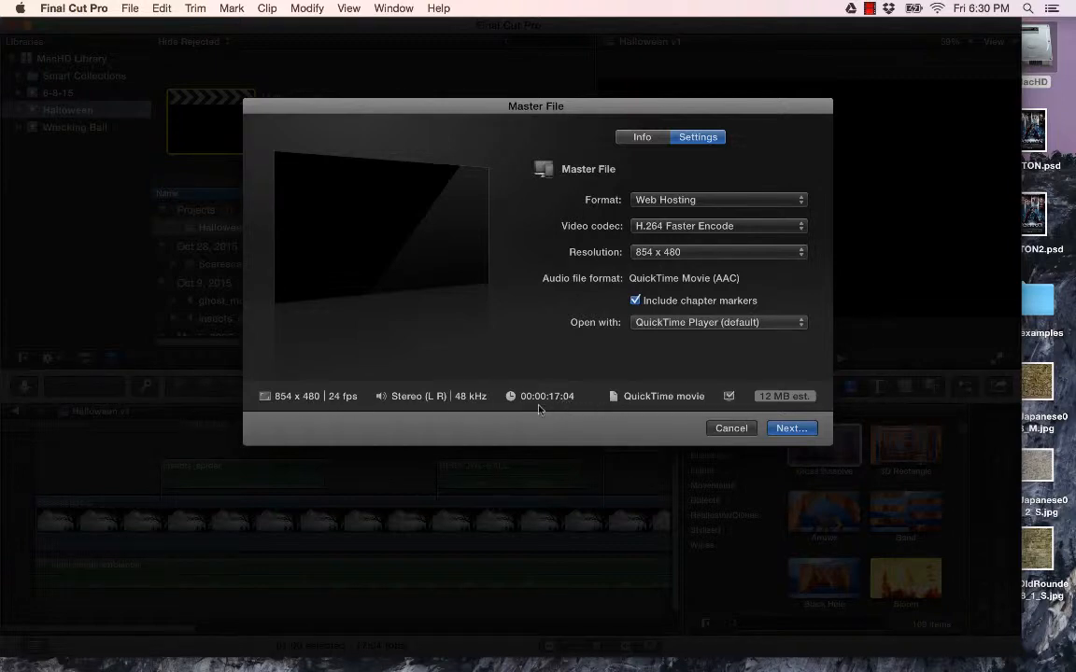
pyautogui.click(790, 429)
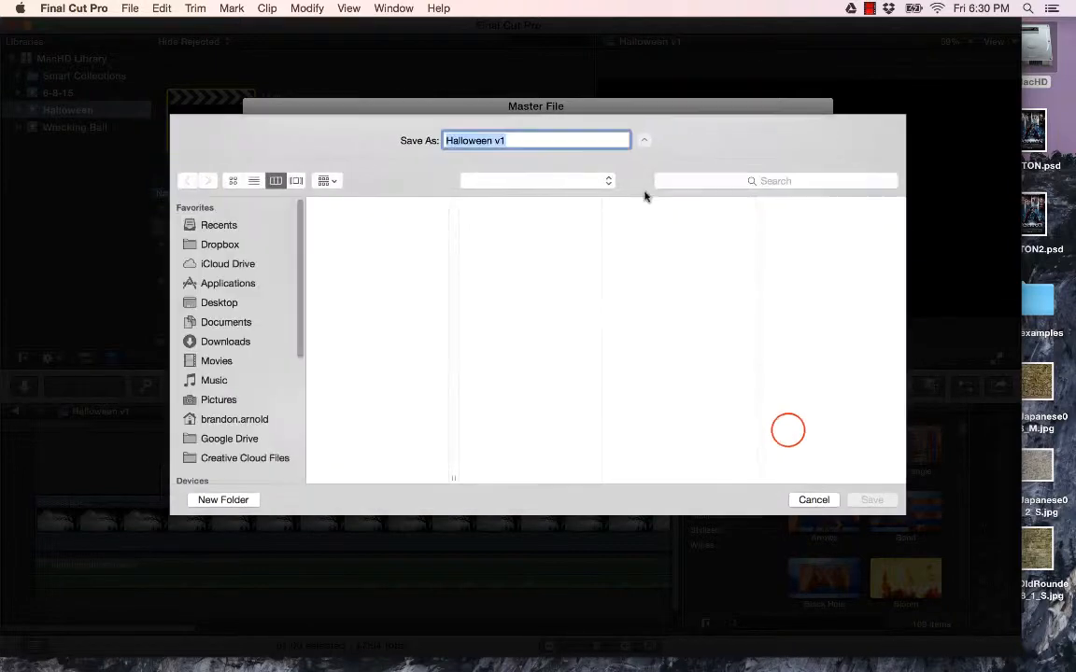
pyautogui.click(244, 359)
pyautogui.click(522, 140)
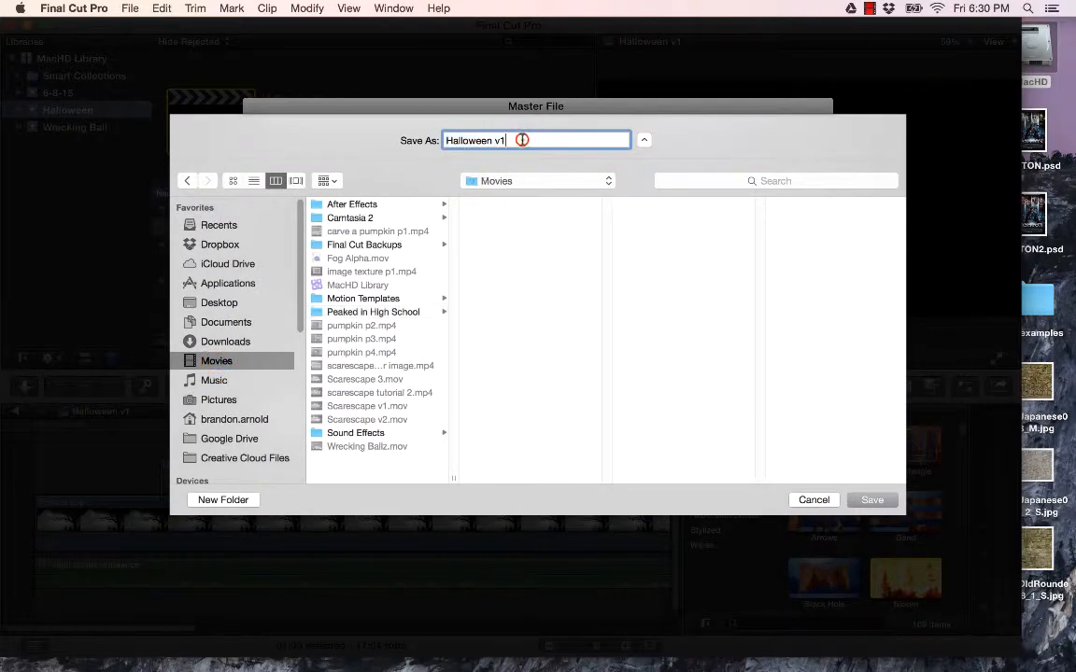
pyautogui.click(873, 501)
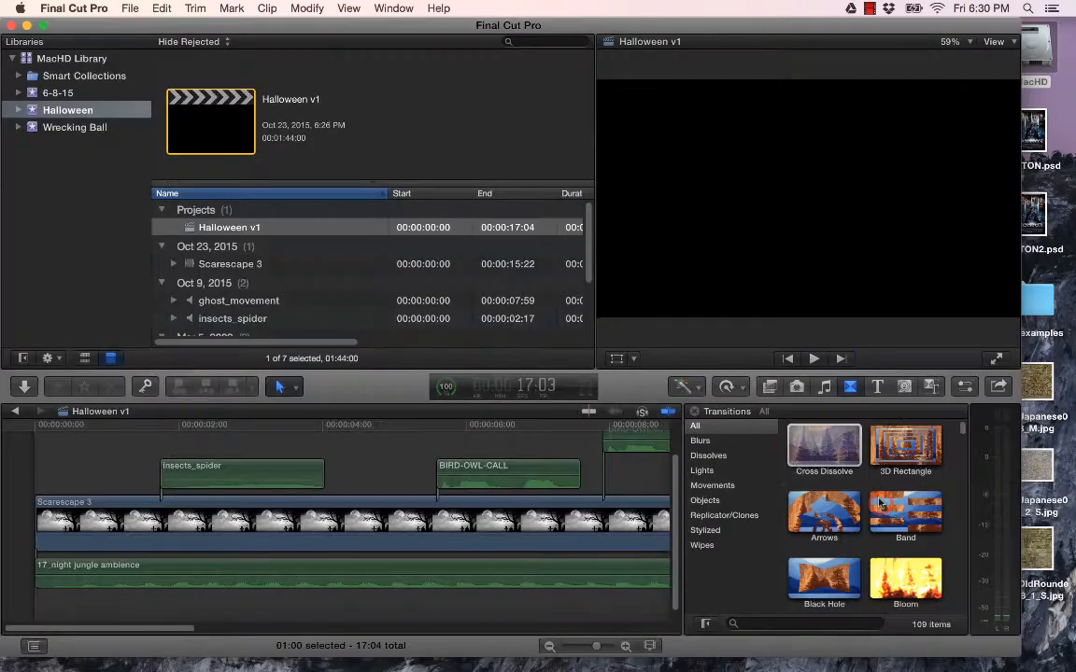
# Check the export's progress, then play the exported Halloween v1 movie full screen in QuickTime Player and exit full screen
pyautogui.click(445, 389)
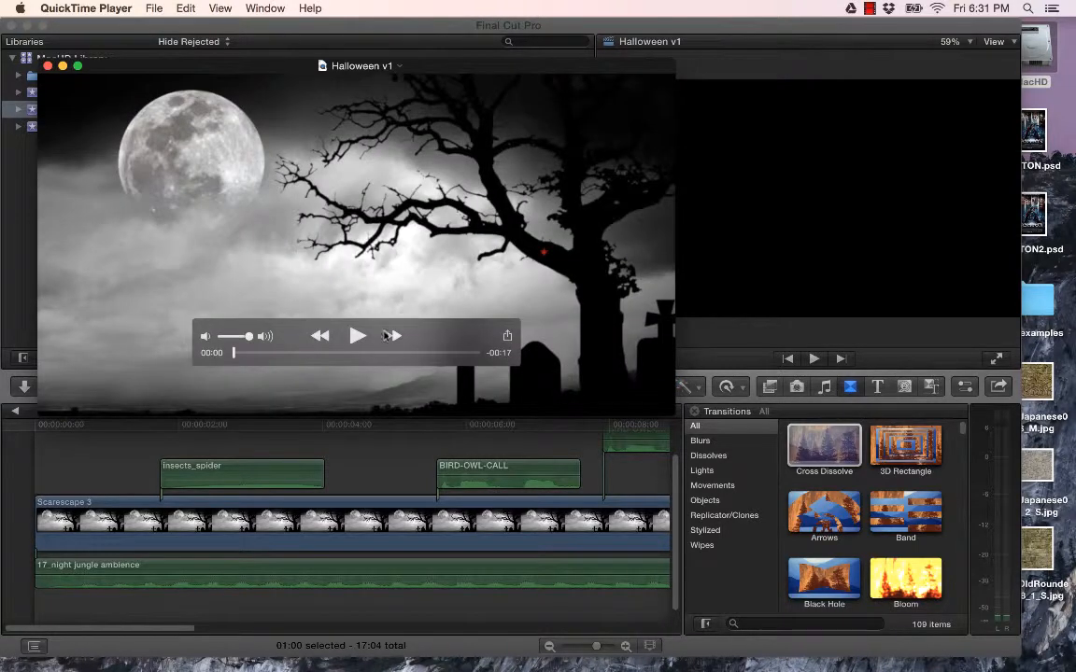
pyautogui.click(358, 335)
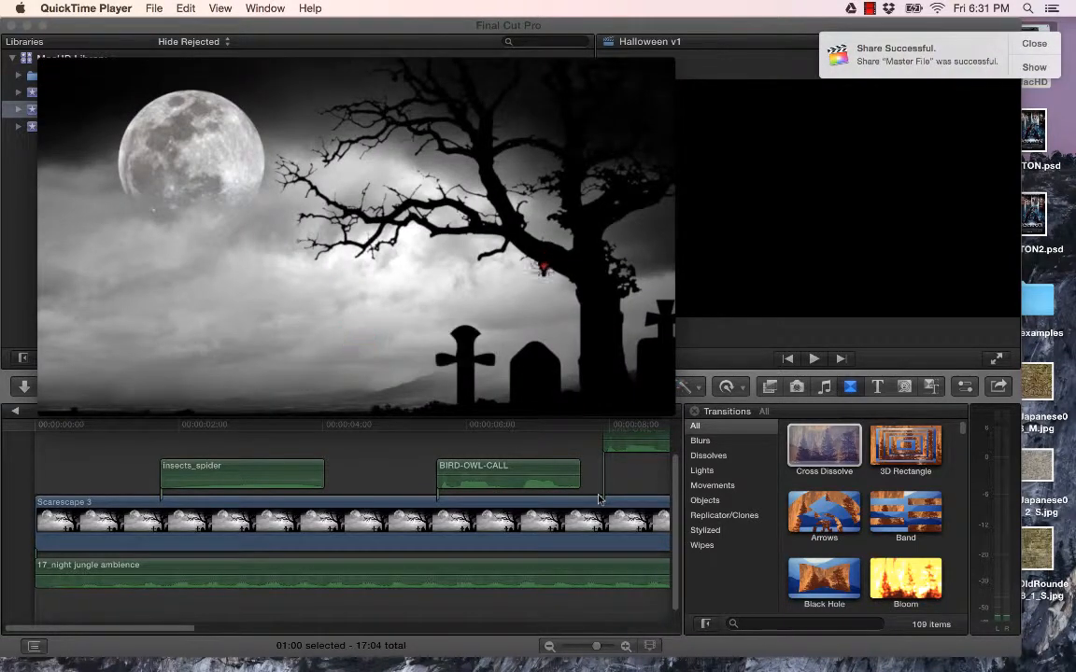
pyautogui.press('super+f')
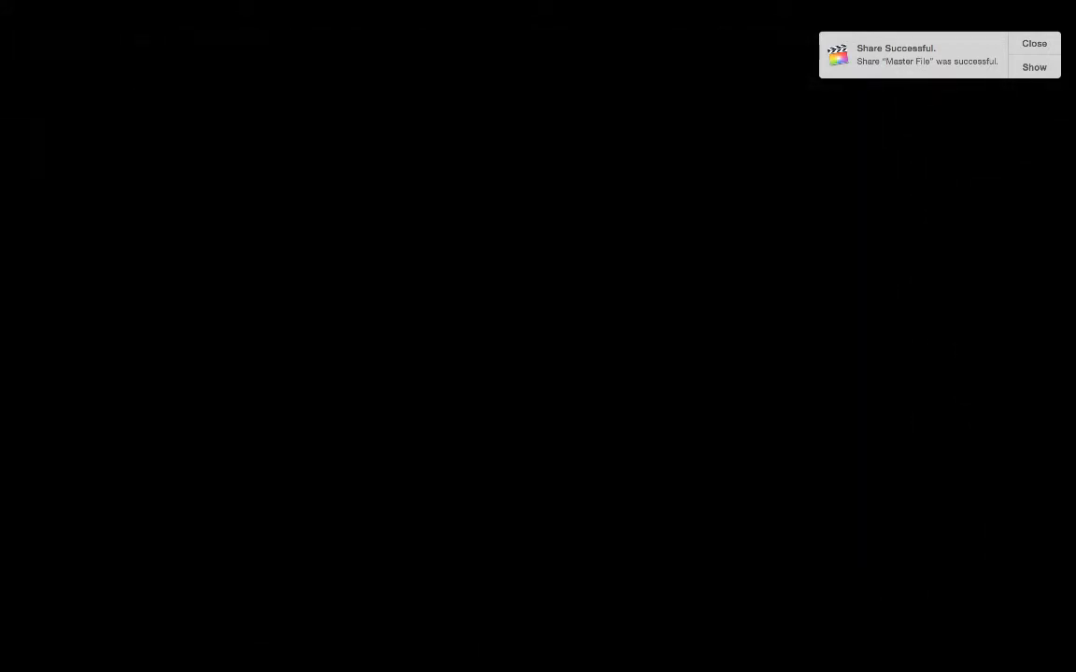
pyautogui.press('Escape')
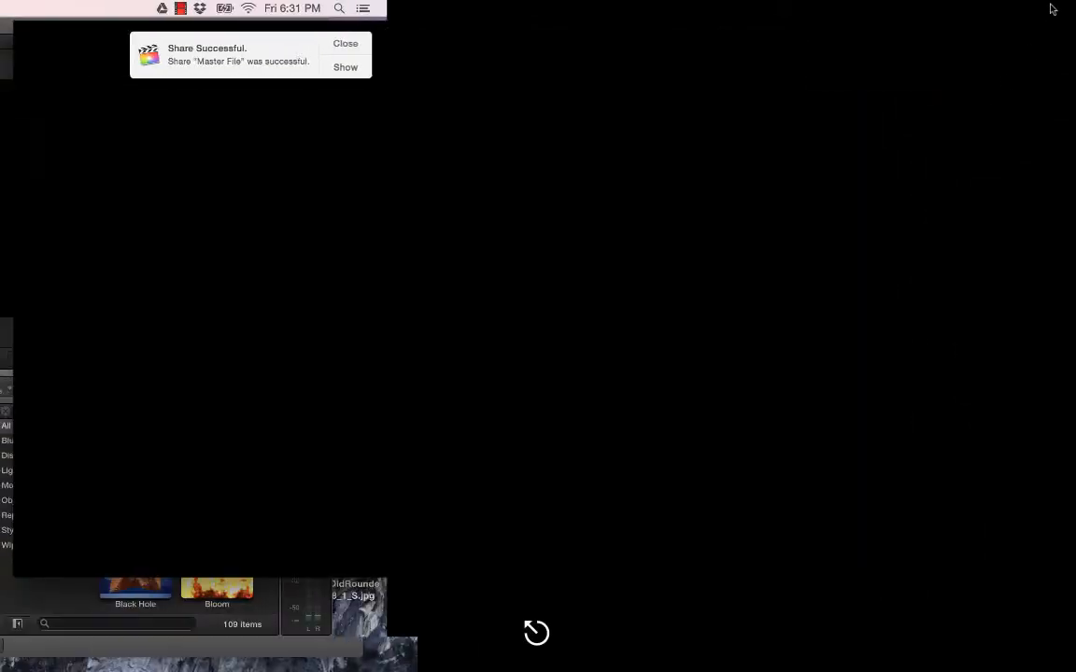